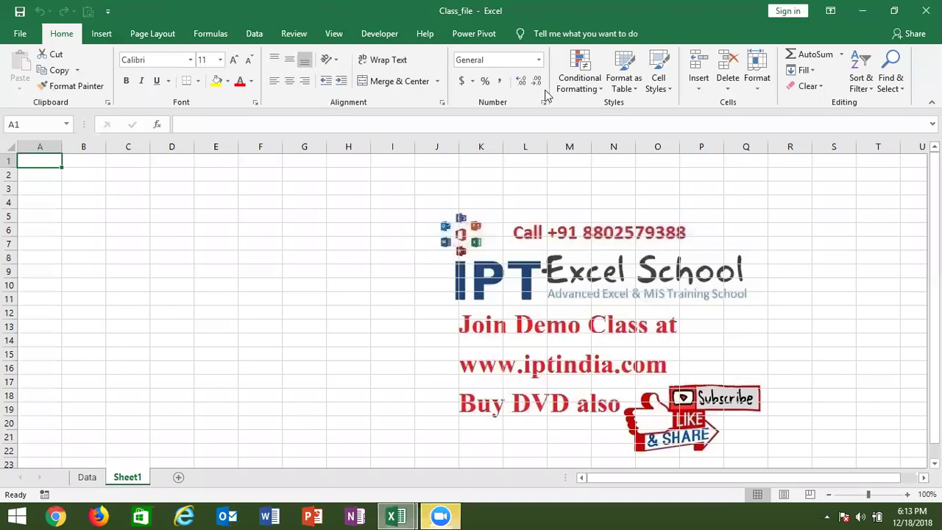
Bring the Class_file workbook back onscreen.
key("super+d")
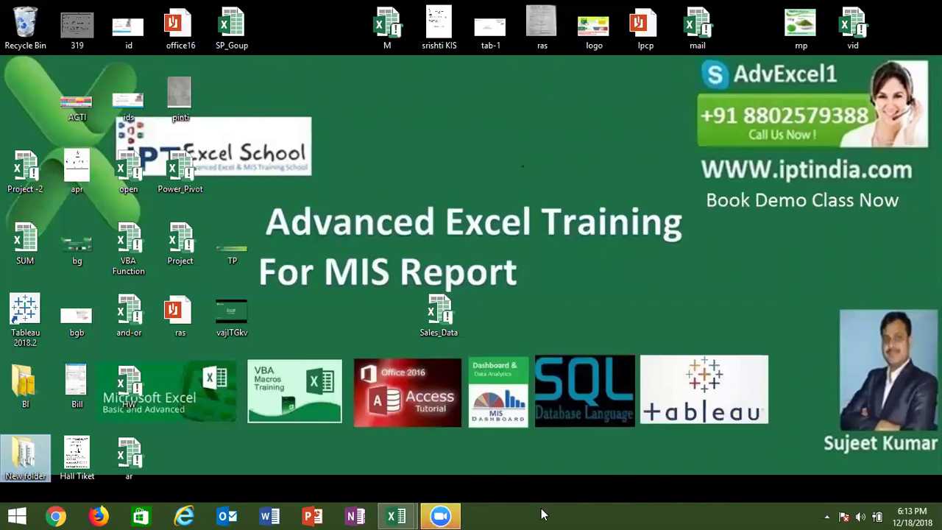
left_click(396, 515)
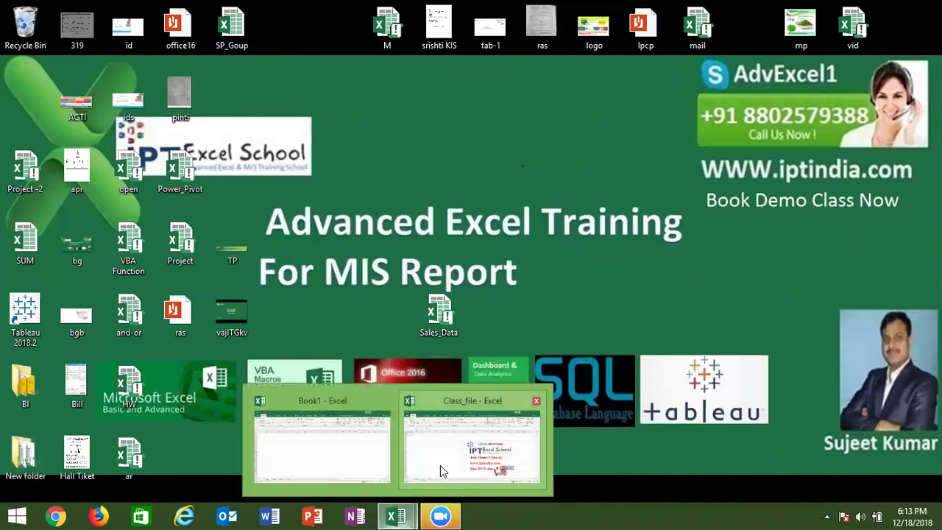
left_click(440, 465)
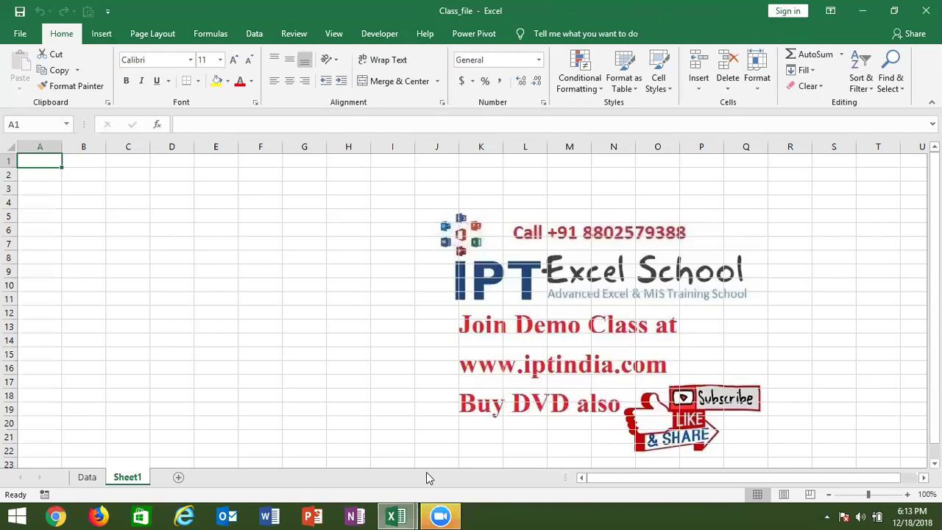
Enter 123 in cell B2.
left_click(90, 182)
type("123")
key("Return")
left_click(90, 177)
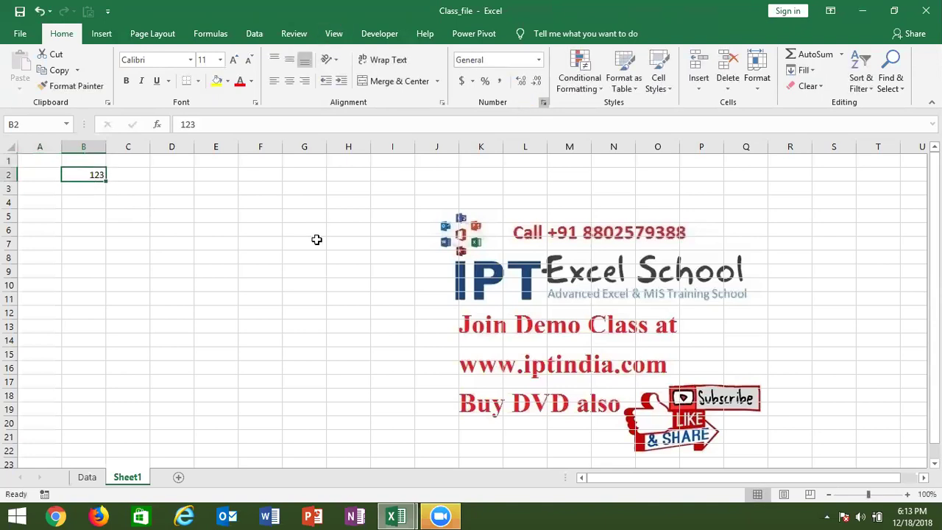
Apply the custom number format "MRP" # to B2 so it shows MRP 123.
key("ctrl+1")
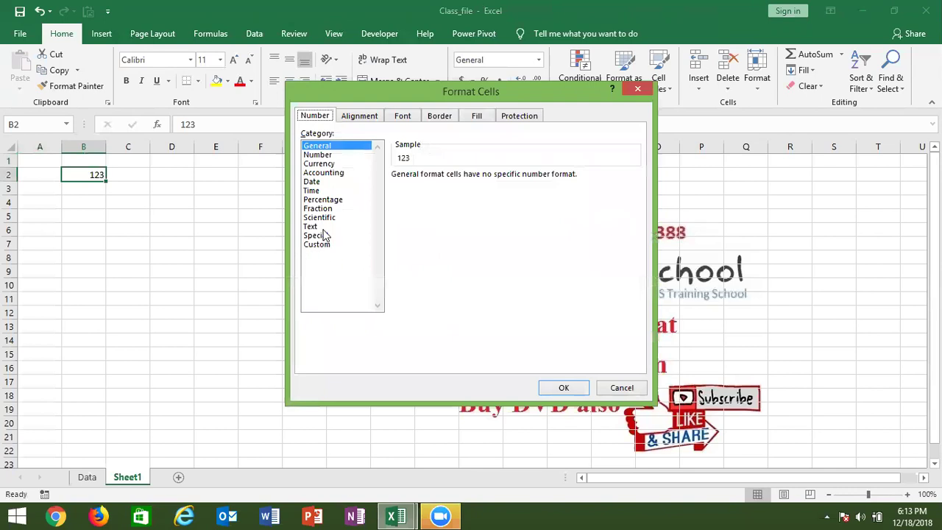
left_click(321, 245)
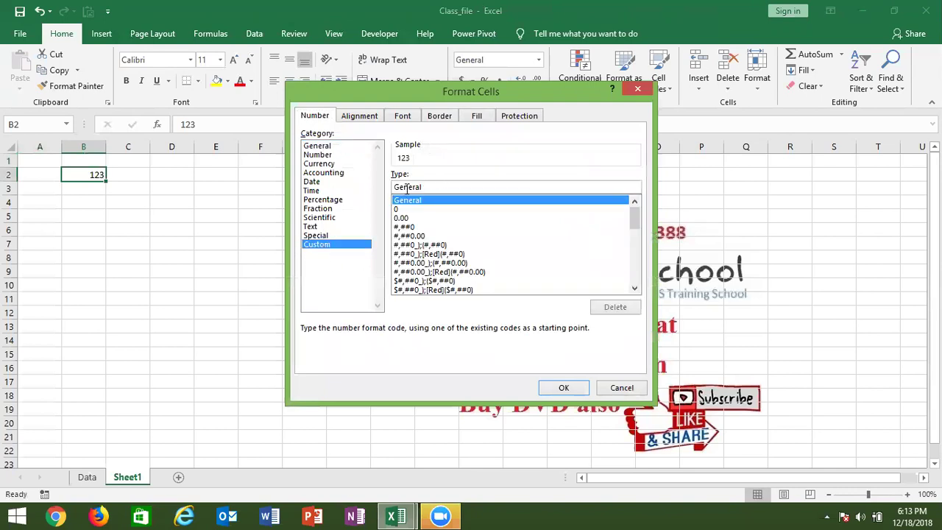
left_click_drag(421, 186, 365, 181)
type("\"MR")
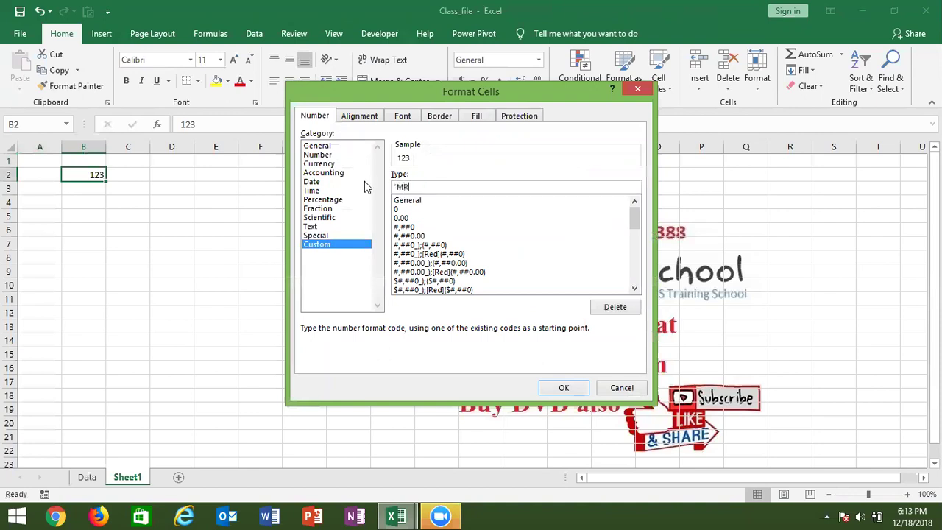
type("P\" ")
type("#")
key("Return")
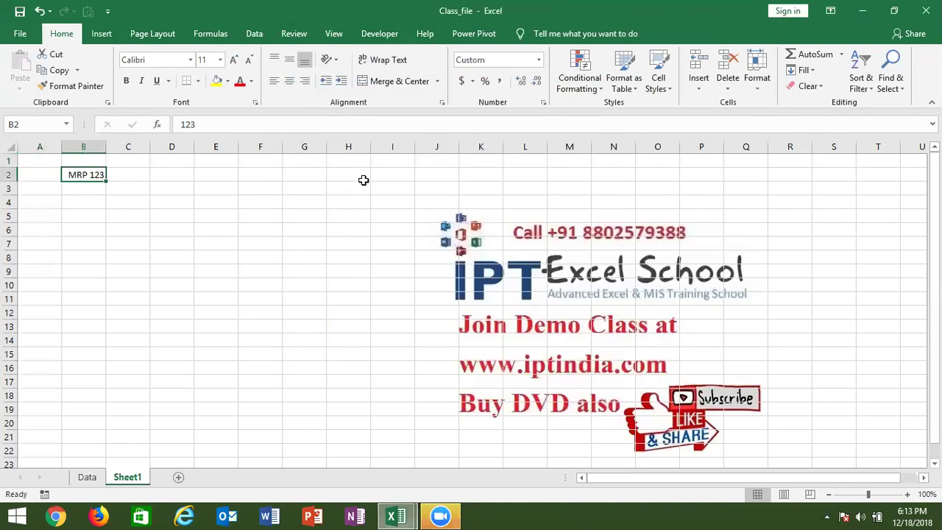
Open the support.office.com article on guidelines for customizing a number format in Chrome.
left_click(55, 515)
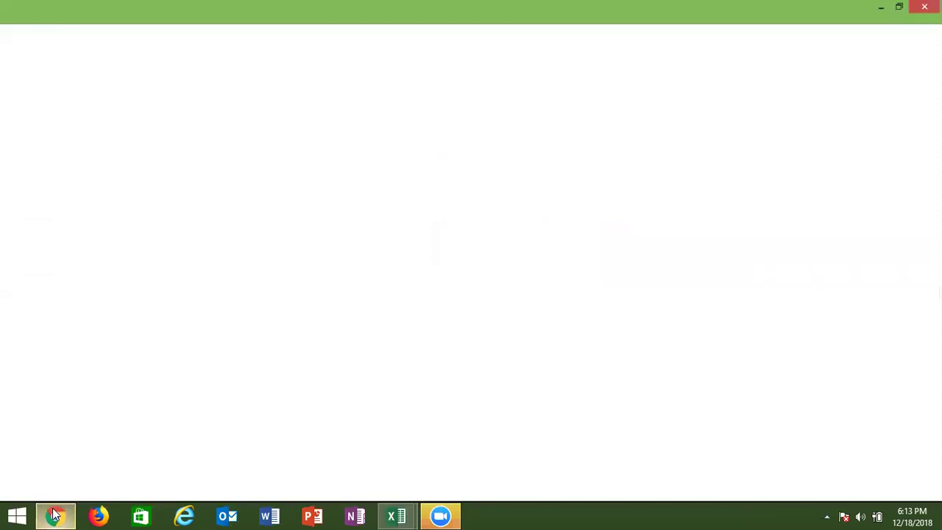
type("cus")
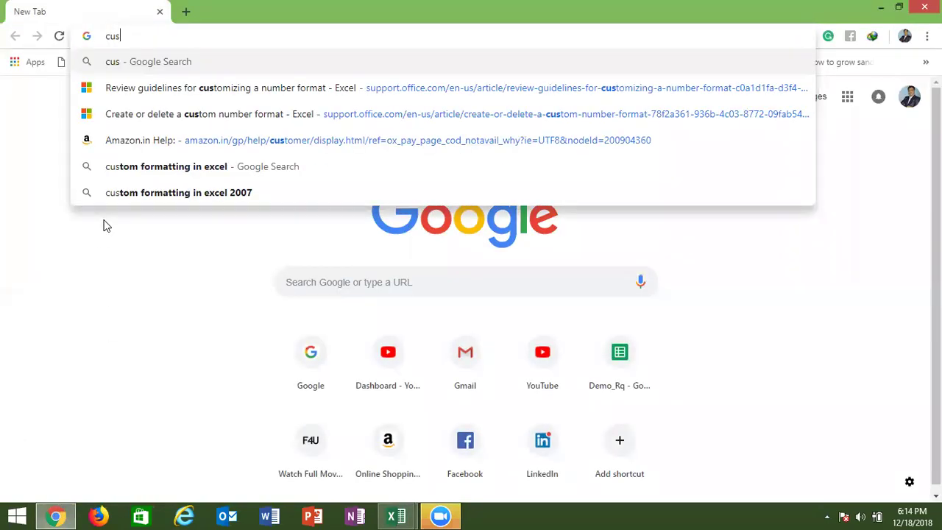
key("Down")
key("Return")
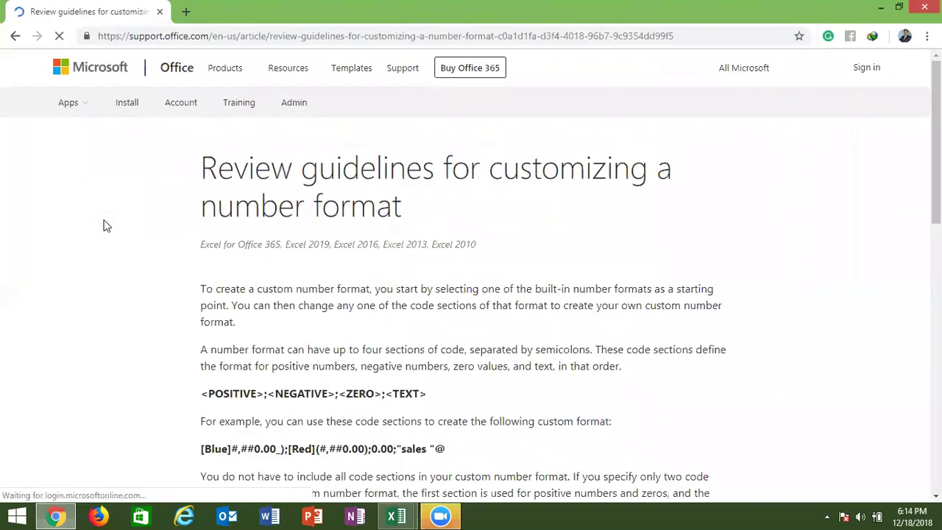
Read through the article and expand its text and spacing guidelines section.
scroll(104, 225, "down", 1)
scroll(104, 225, "down", 1)
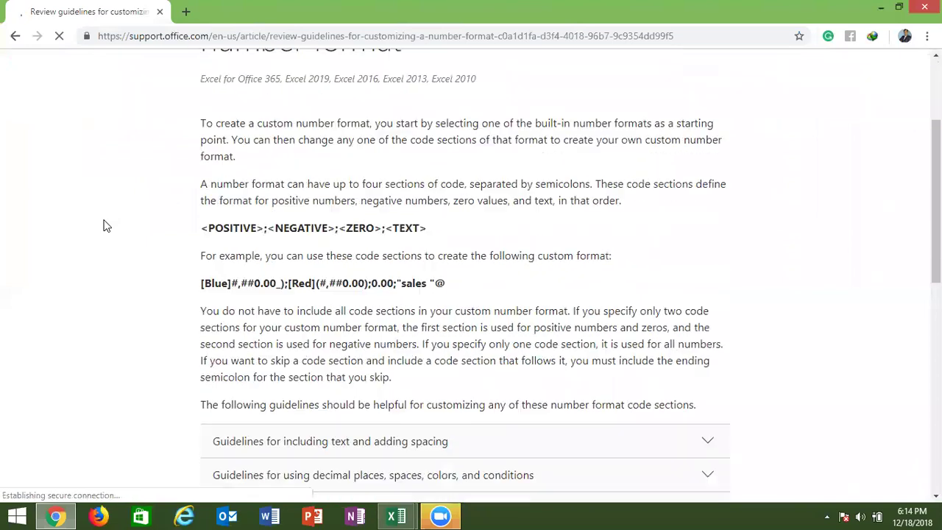
scroll(103, 225, "down", 10)
scroll(104, 225, "up", 5)
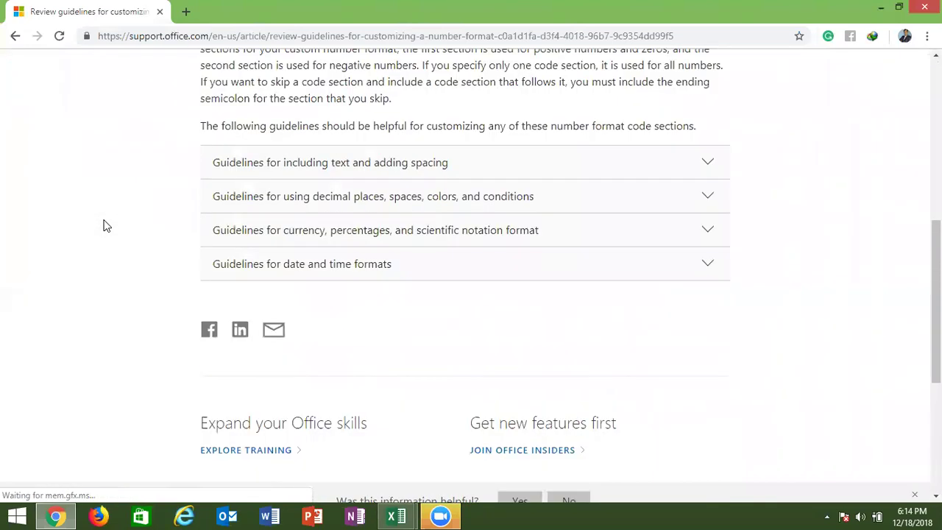
scroll(104, 225, "up", 3)
left_click(307, 375)
left_click(307, 375)
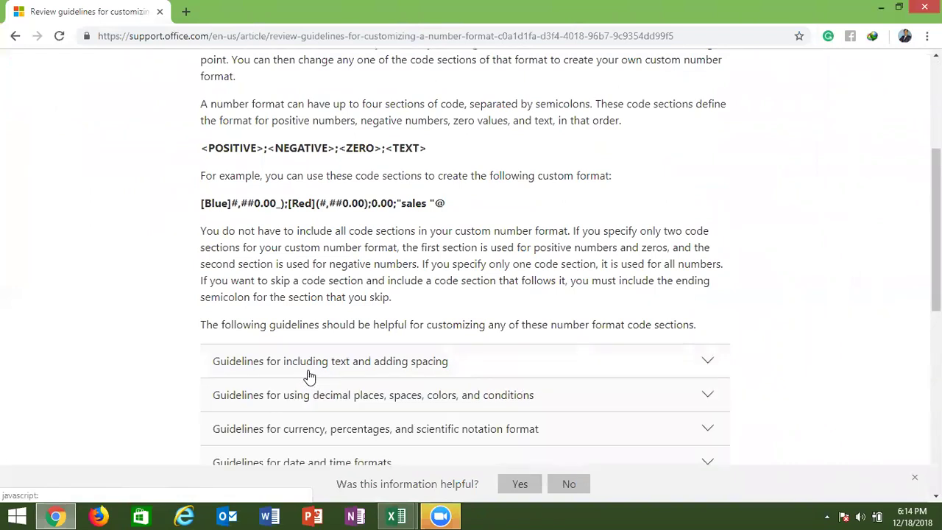
left_click(309, 377)
scroll(309, 377, "up", 1)
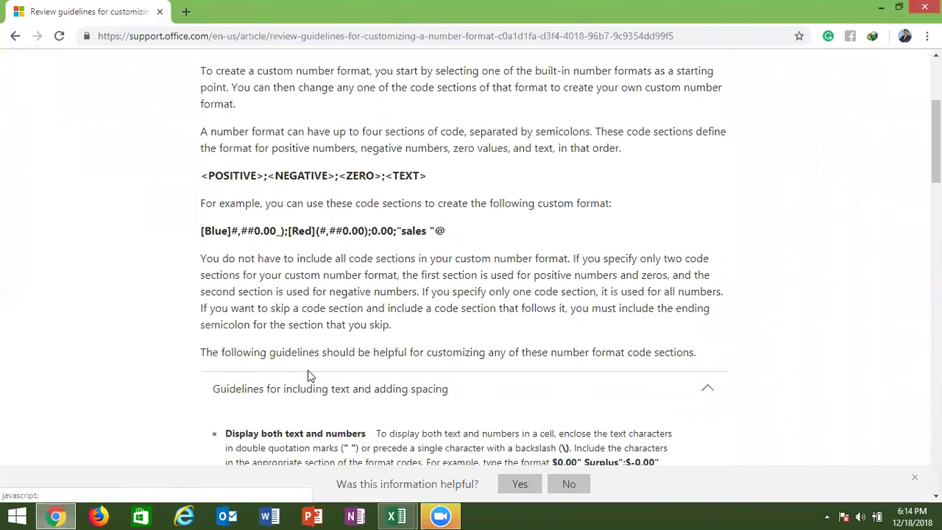
scroll(309, 372, "up", 3)
scroll(310, 371, "down", 1)
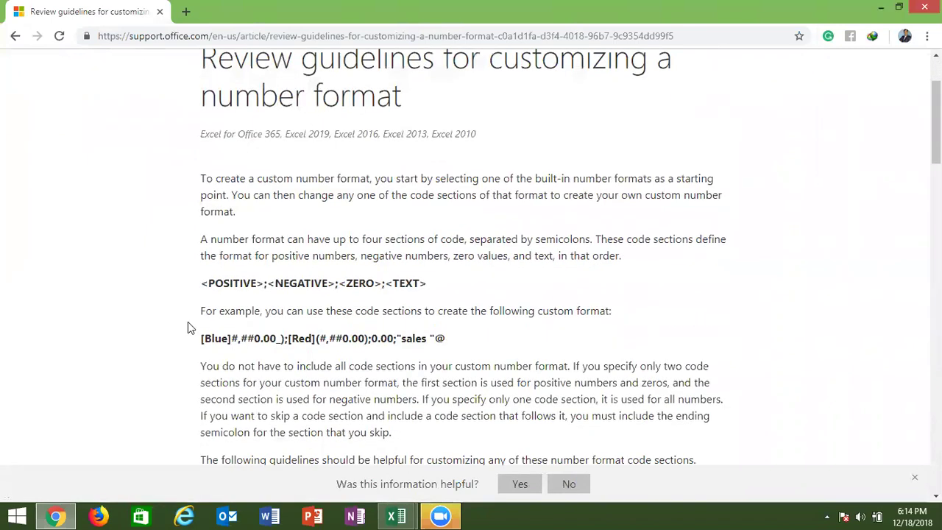
Highlight the code-order words POSITIVE, NEGATIVE, ZERO and TEXT, then return to Excel.
double_click(240, 283)
double_click(277, 283)
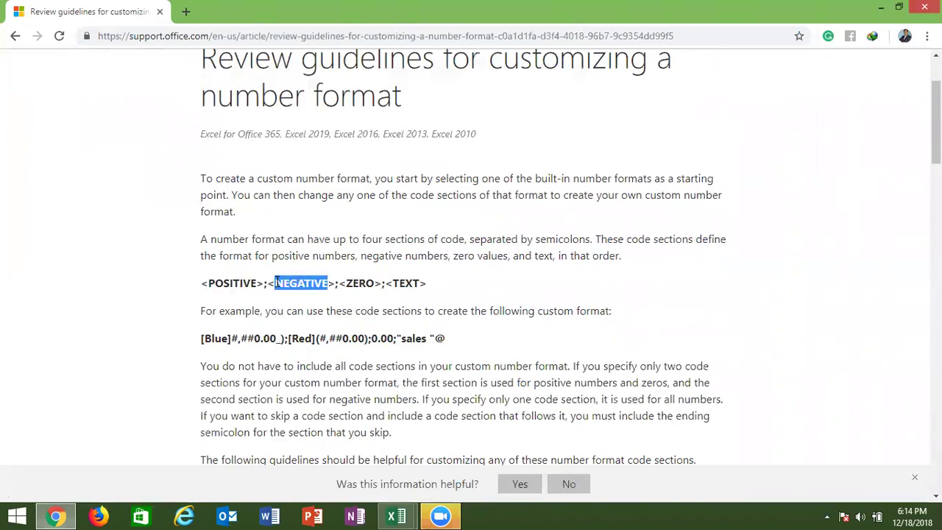
double_click(361, 283)
double_click(400, 283)
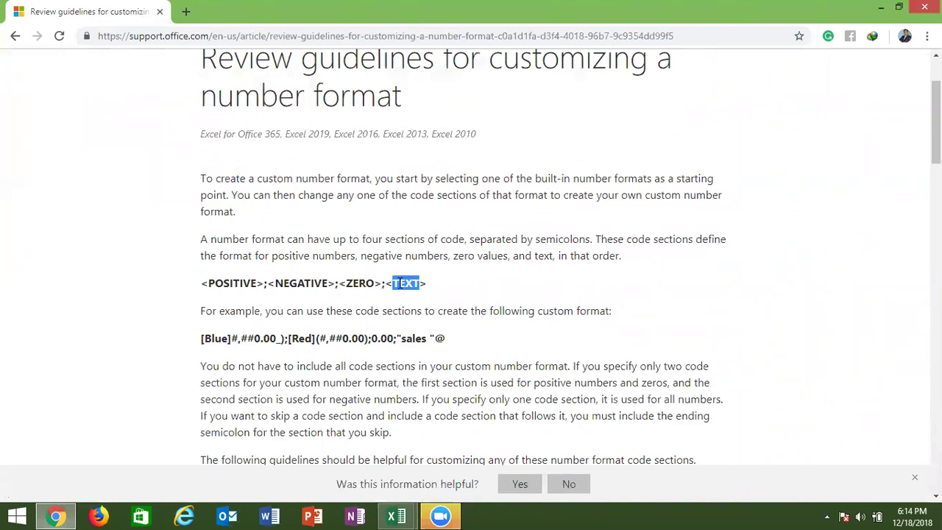
key("alt+Tab")
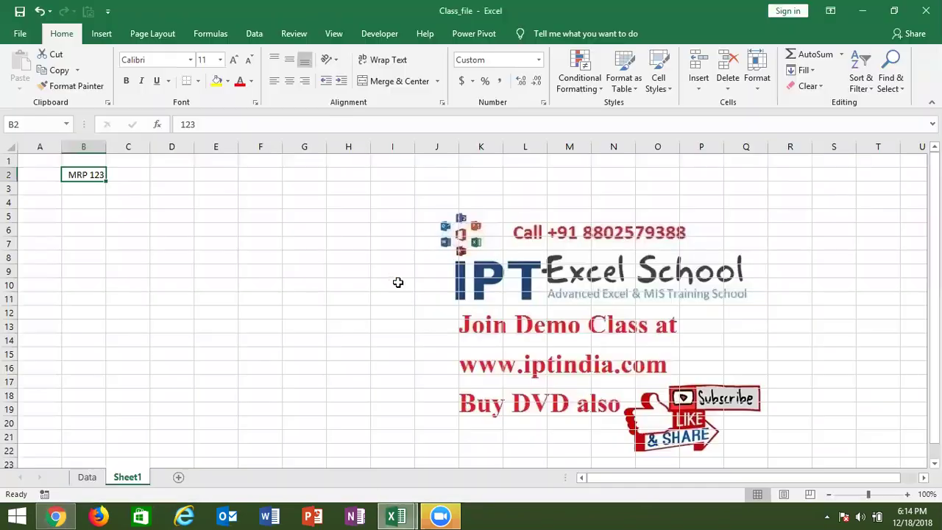
Select column D and look at the Custom number formats without applying one.
left_click(172, 147)
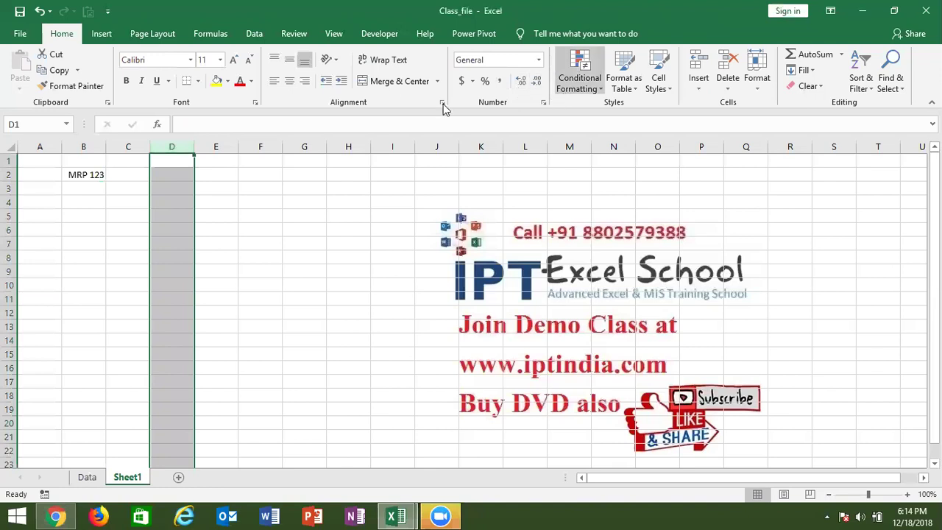
left_click(543, 103)
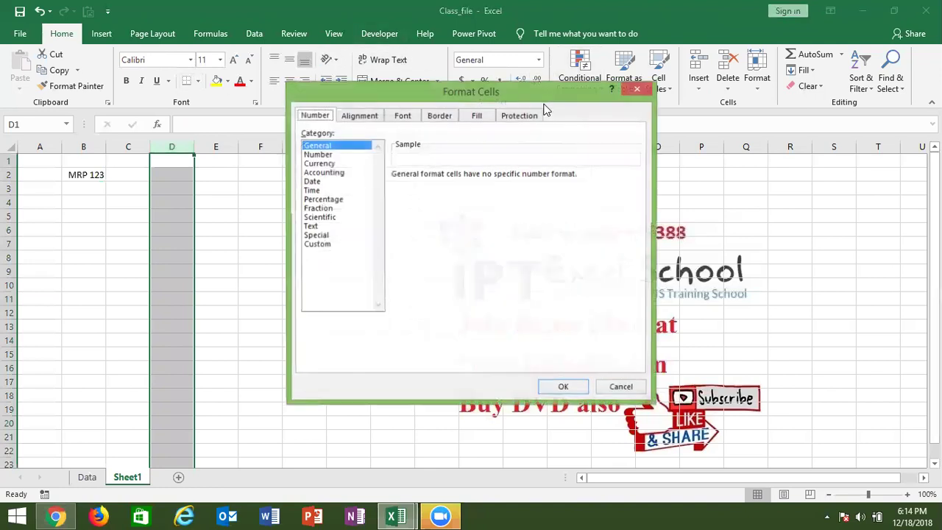
left_click(318, 245)
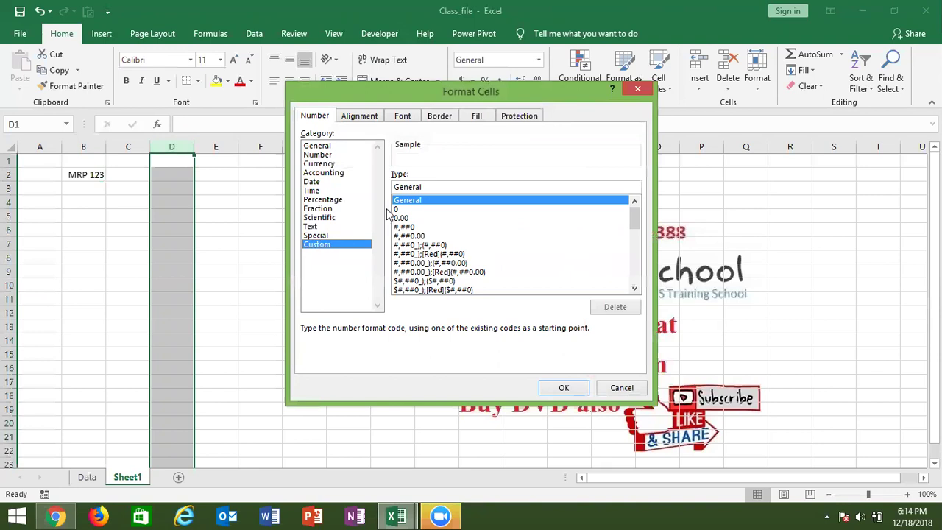
double_click(425, 187)
type("\"")
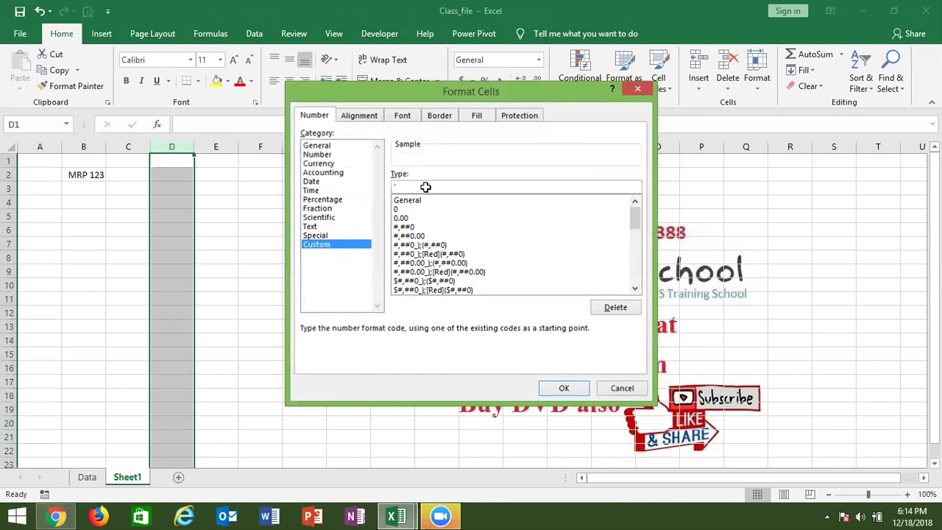
key("Return")
Enter 12 in cell D2.
key("Down")
type("12")
key("Return")
key("Up")
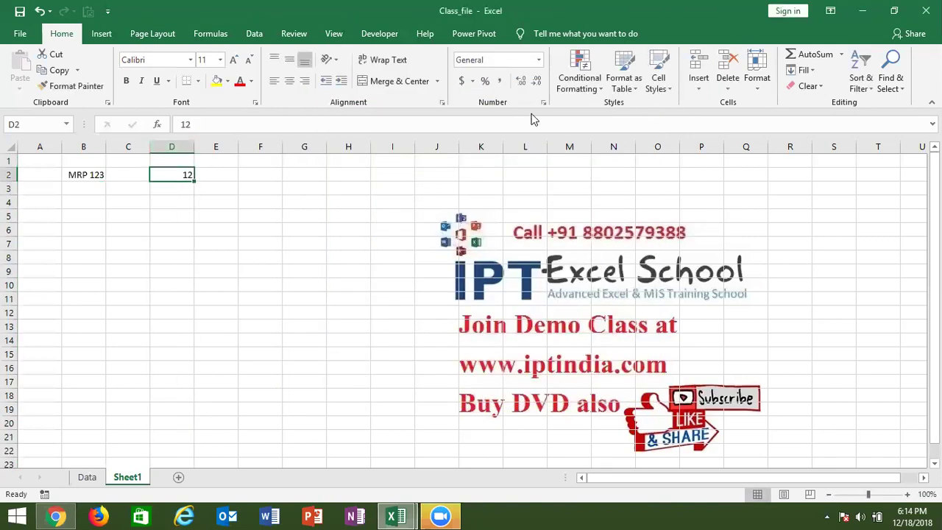
Give D2 the custom format "Profit" and enter -12 so it displays -Profit.
left_click(543, 103)
left_click(326, 246)
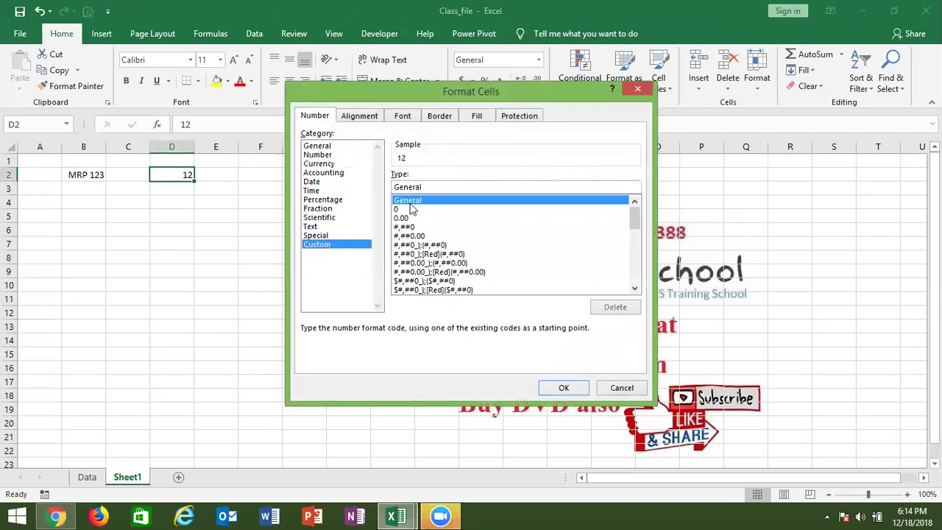
double_click(416, 188)
type("\"Pr")
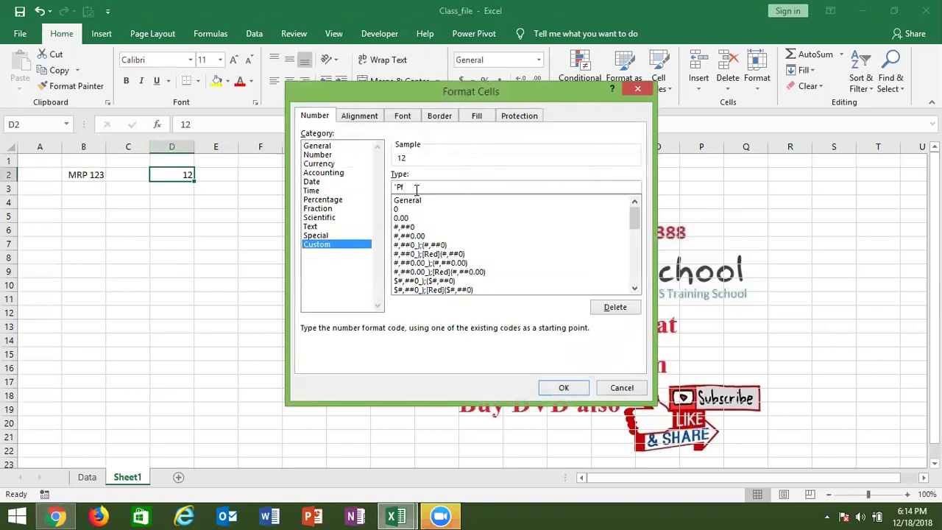
type("rofit\"")
key("Return")
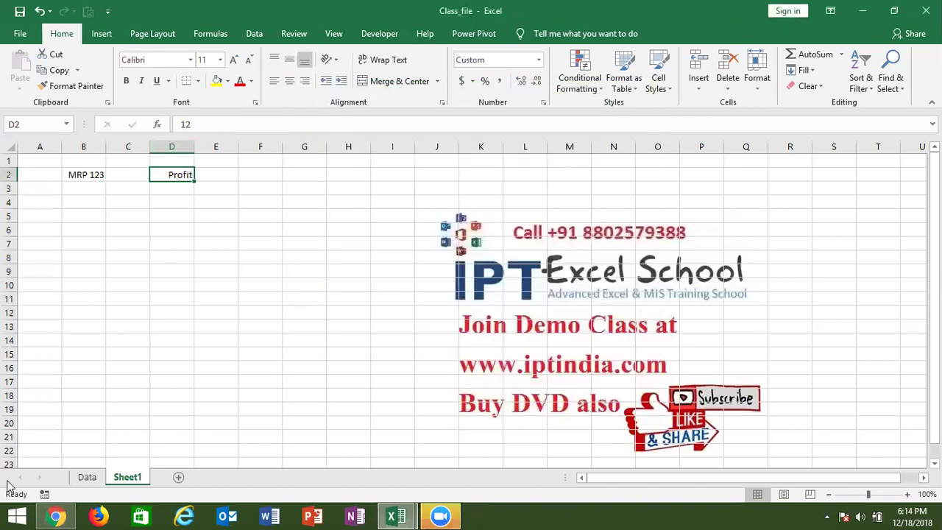
type("-1")
key("Return")
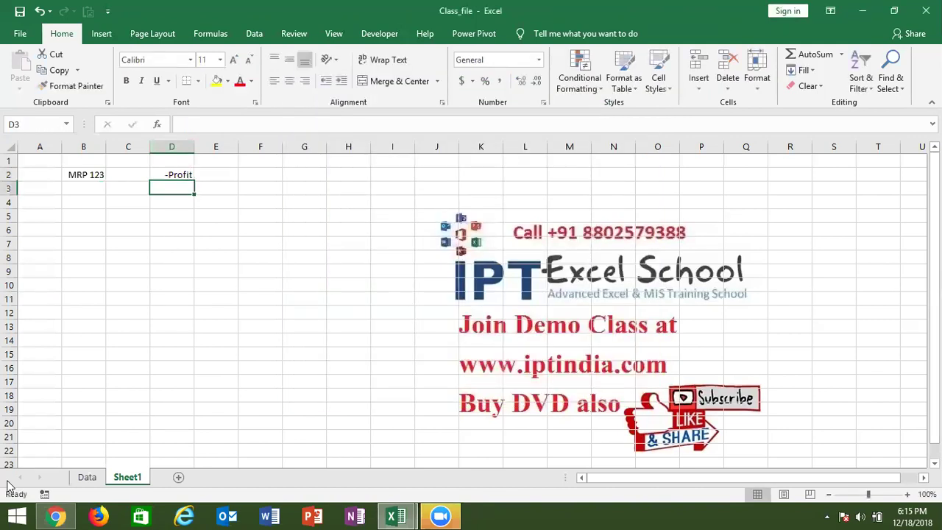
key("Up")
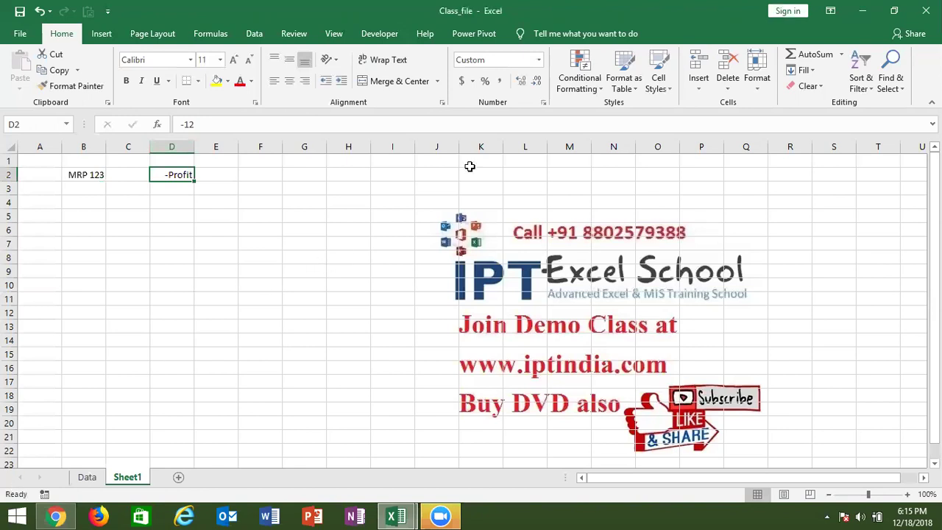
Add a 0 after "Profit" in D2's format code so the number follows the word.
left_click(543, 105)
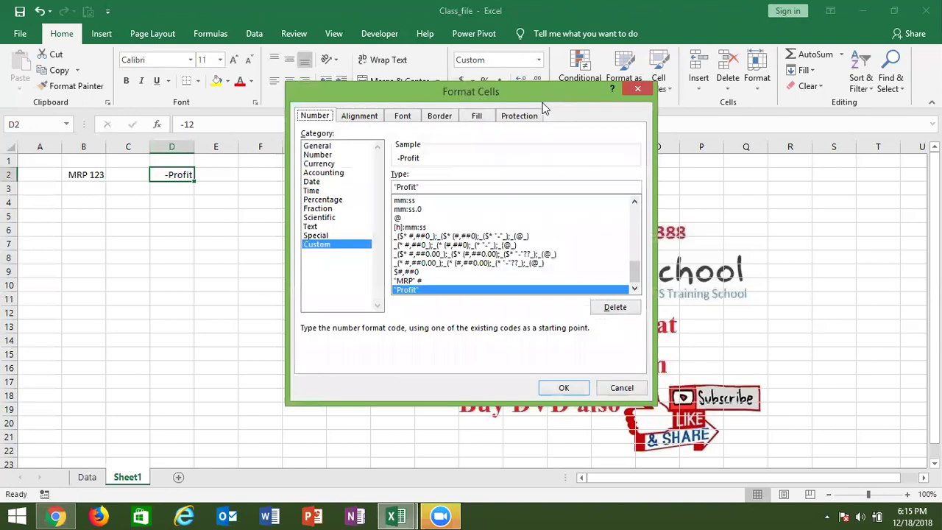
left_click(422, 188)
type("0")
key("Return")
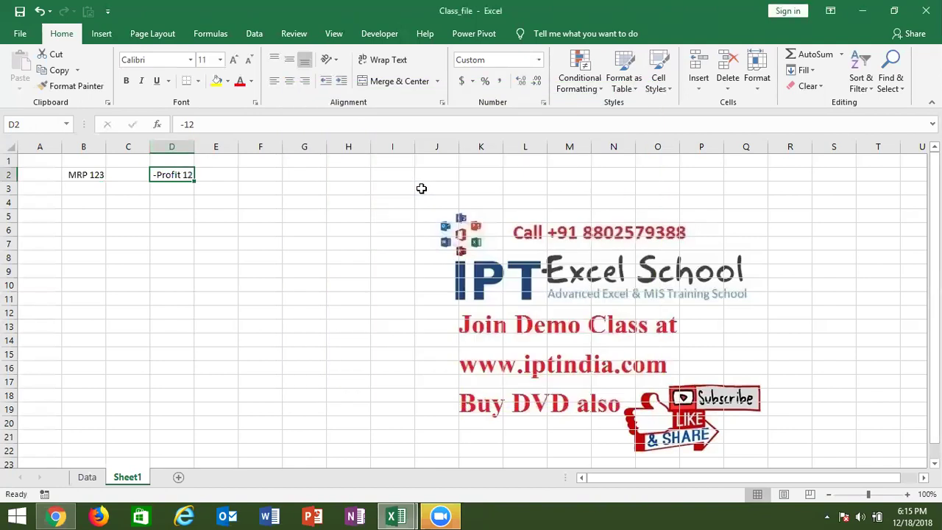
Enter 12 in D2, then -63, which displays as -Profit 63.
type("12")
key("Return")
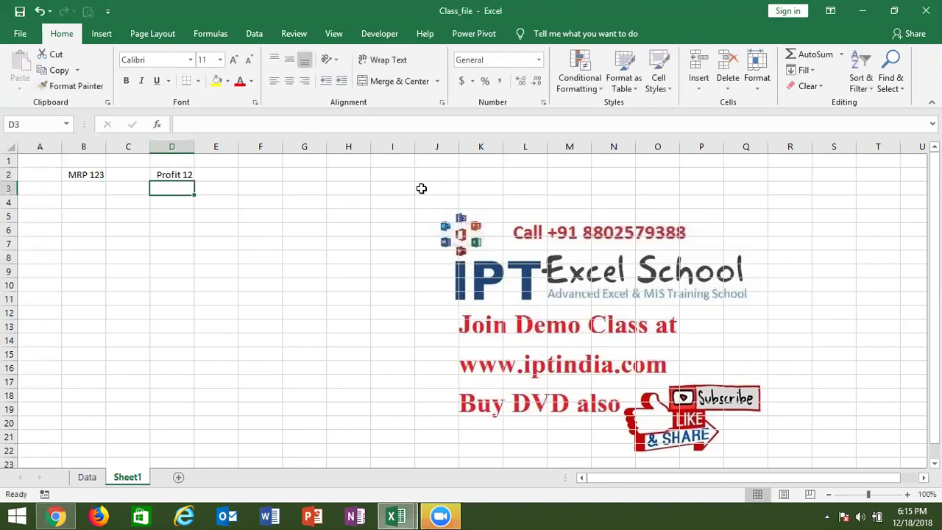
key("Up")
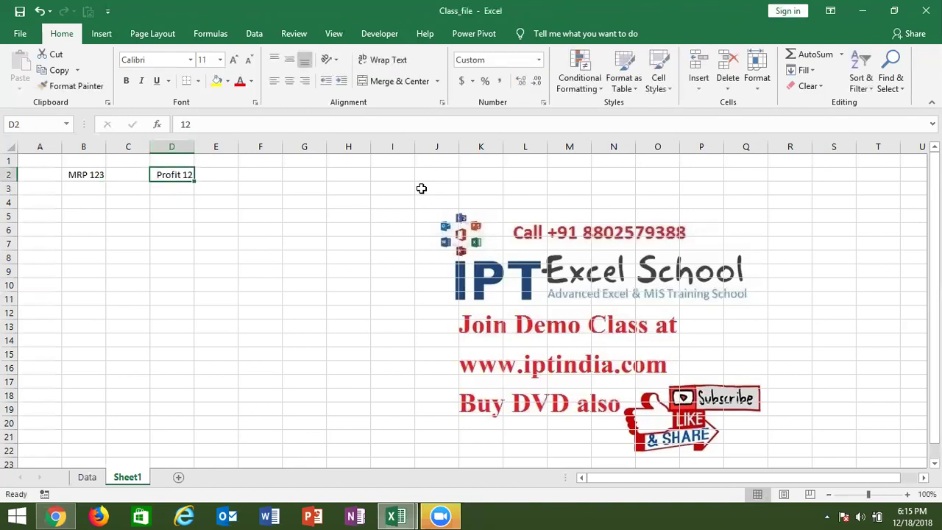
type("-63")
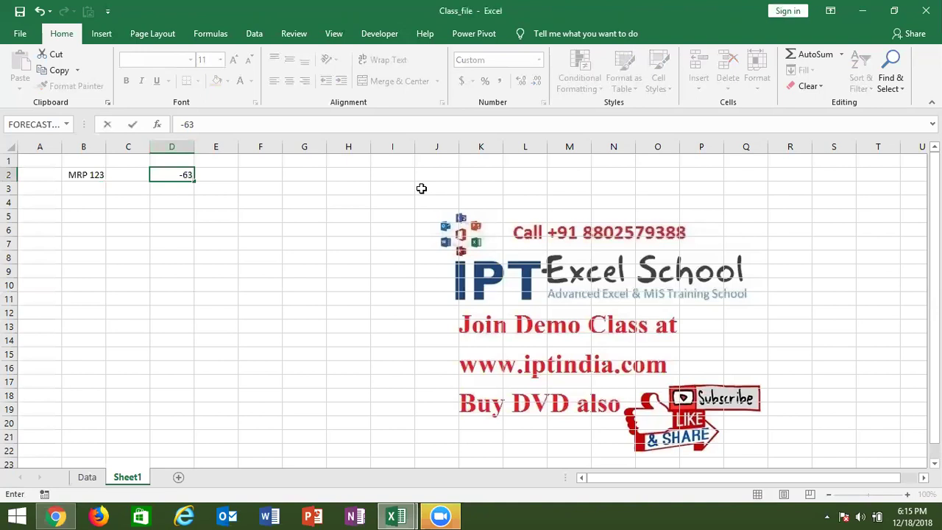
key("Return")
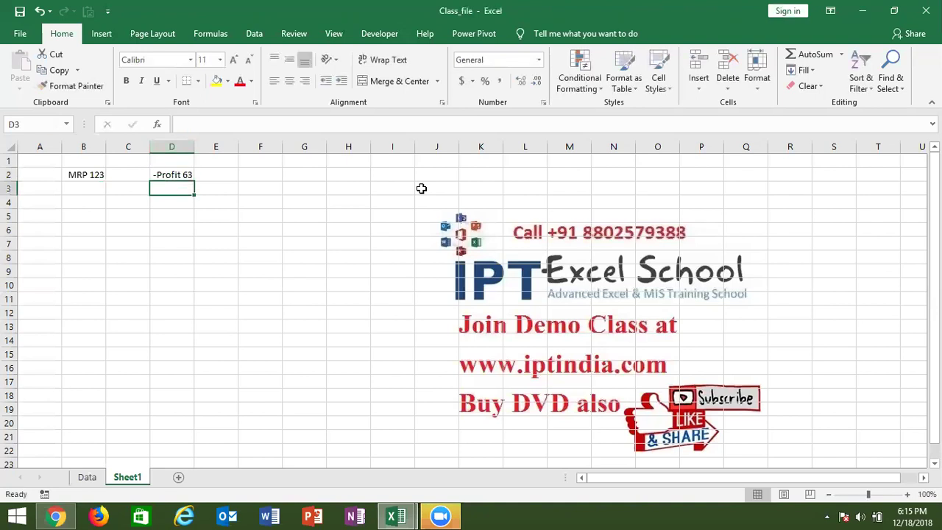
key("Up")
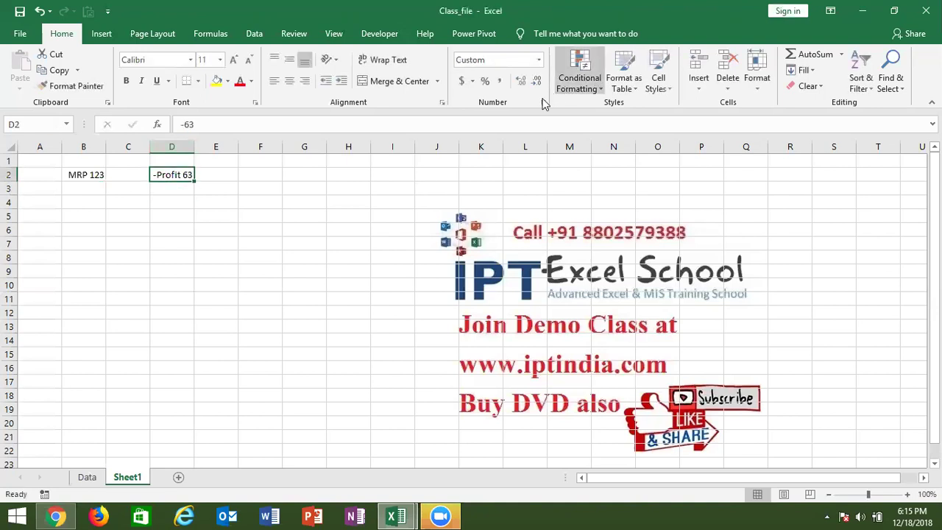
Append a "Loss" negative section to D2's custom format so -63 displays as Loss 63.
left_click(543, 103)
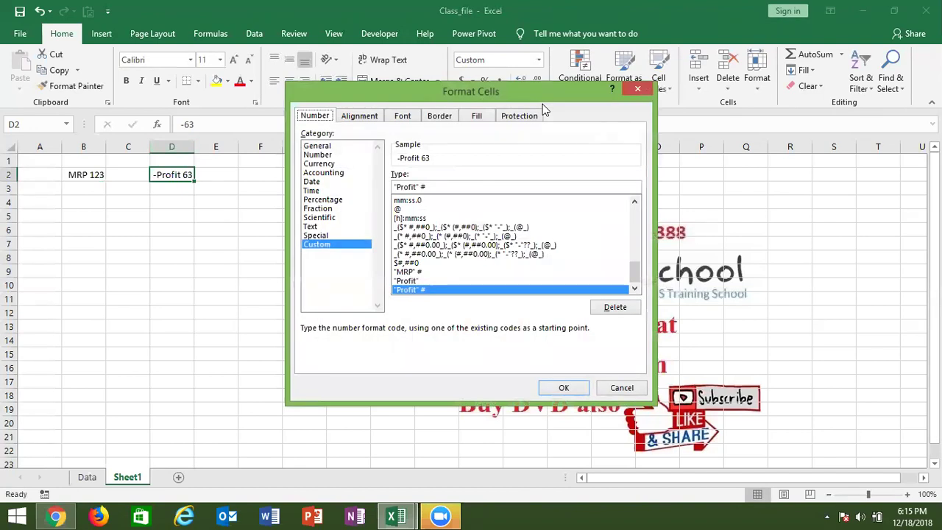
left_click(450, 188)
type(";")
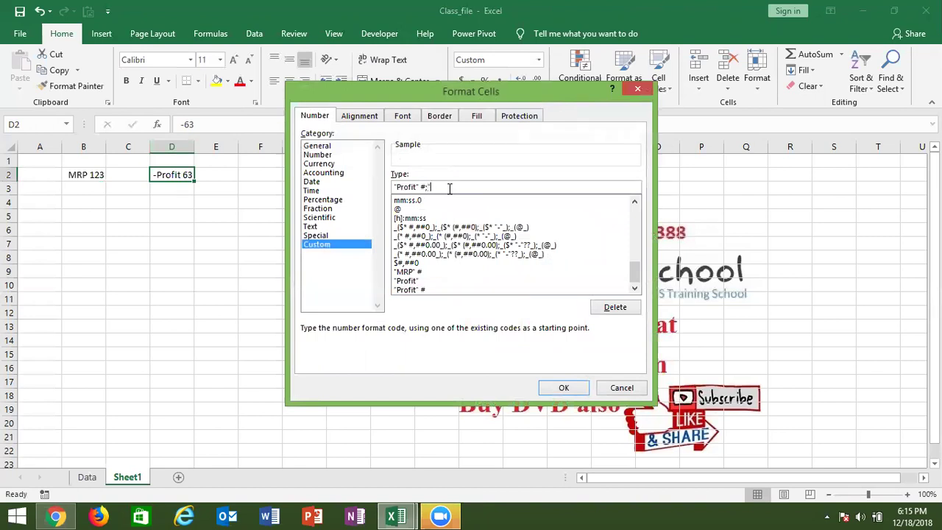
type("\"Loss\" #")
key("Return")
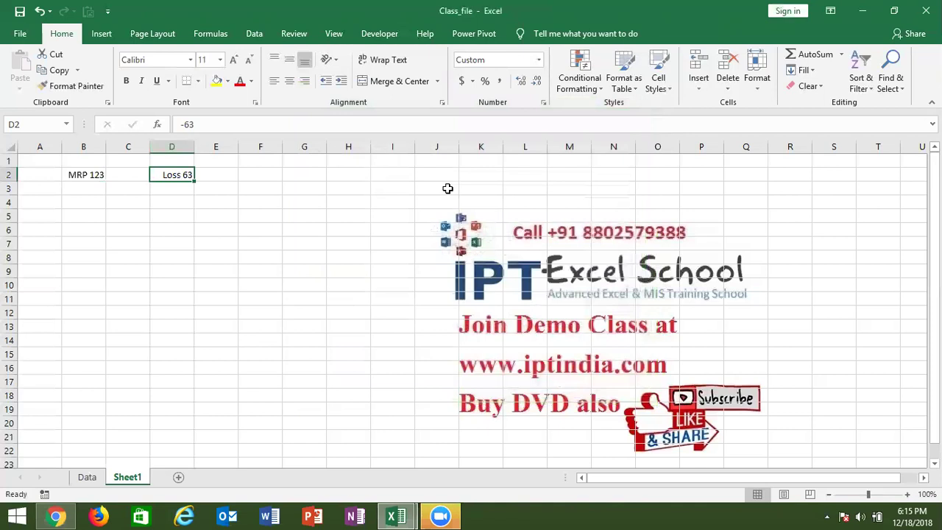
left_click(545, 101)
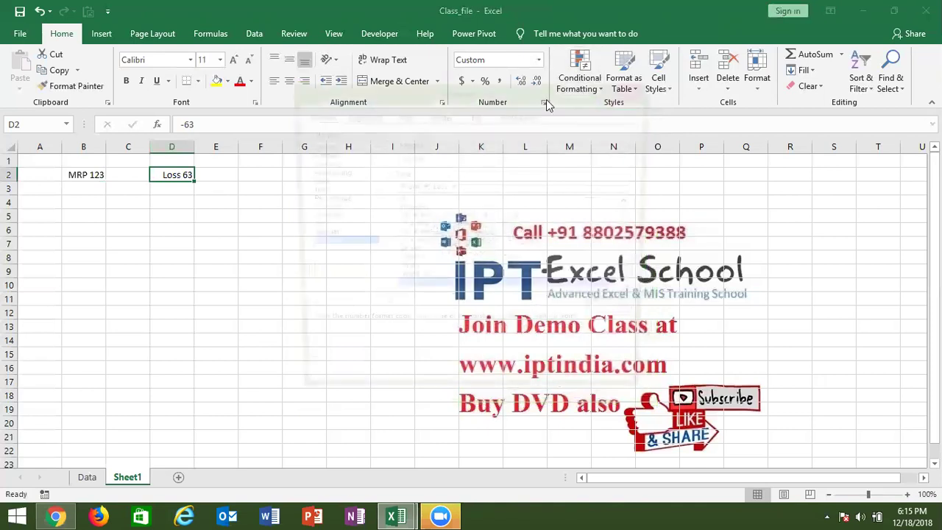
double_click(412, 186)
left_click(441, 187)
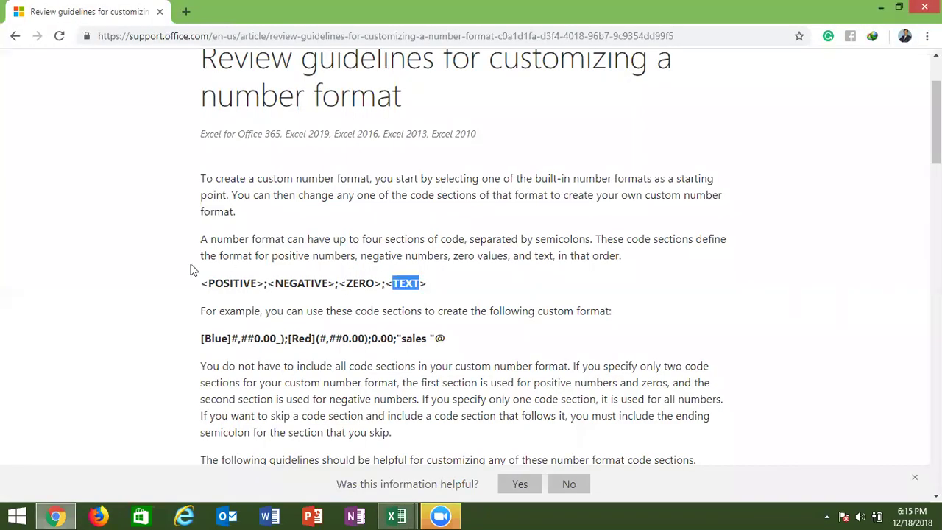
double_click(223, 283)
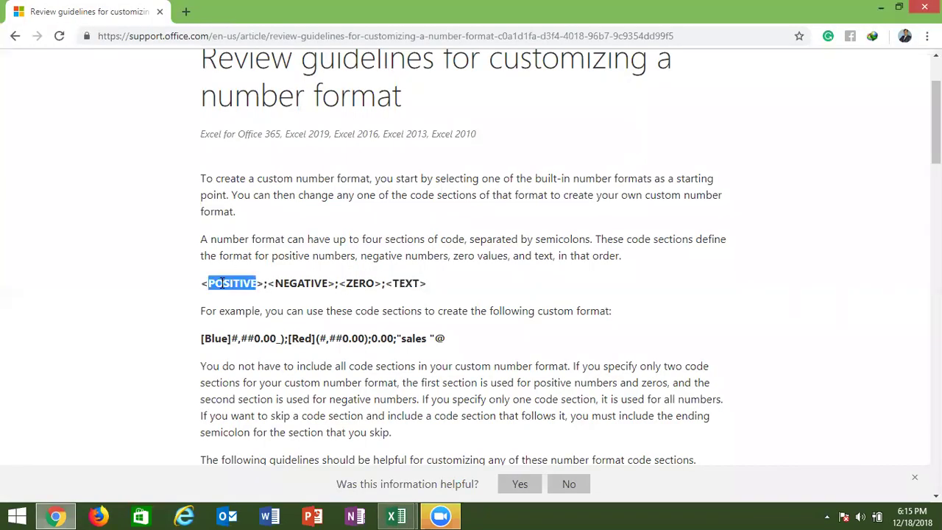
double_click(294, 283)
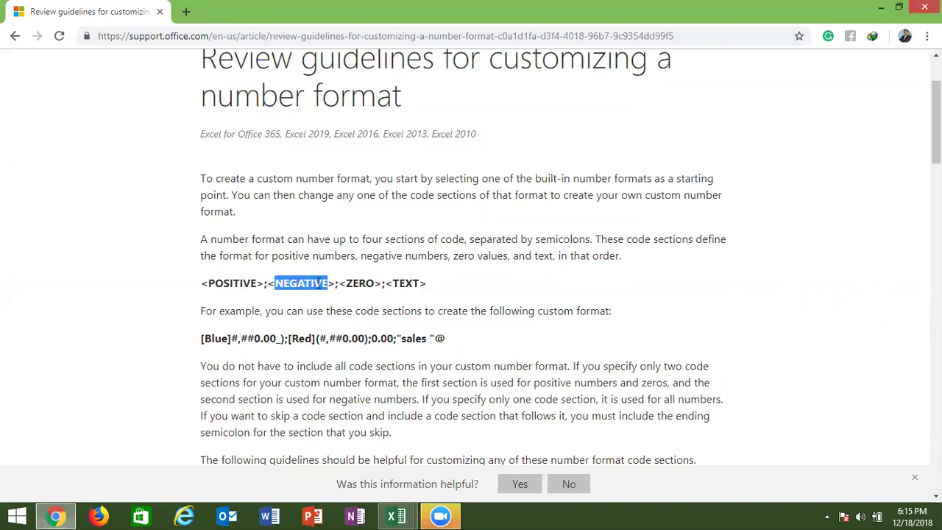
double_click(352, 285)
Add a "NFNL" zero section to D2's format and enter 0 so D2 shows NFNL.
key("alt+Tab")
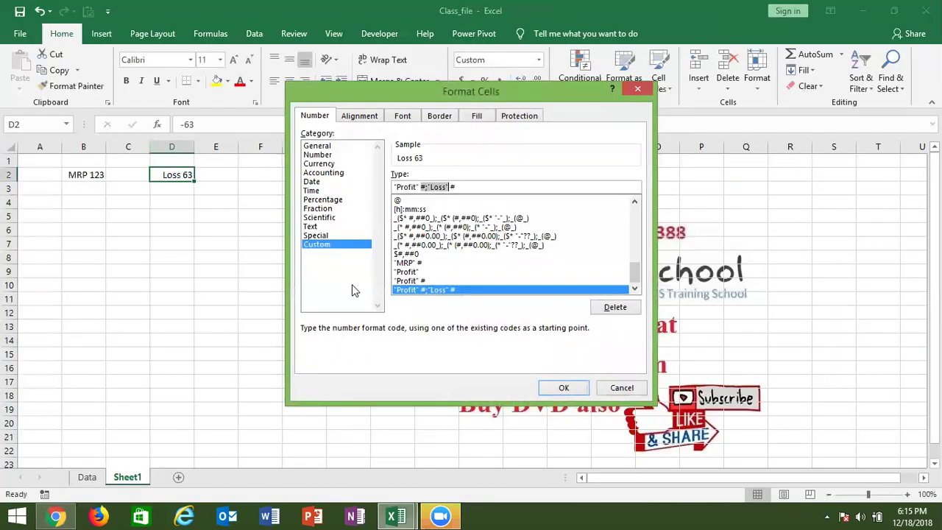
left_click(463, 188)
type(";\"")
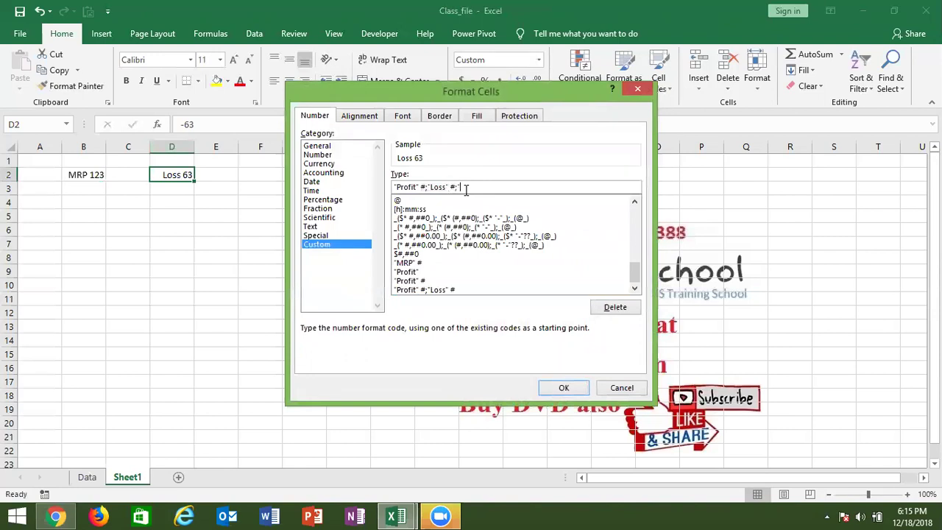
type("M")
type("IL")
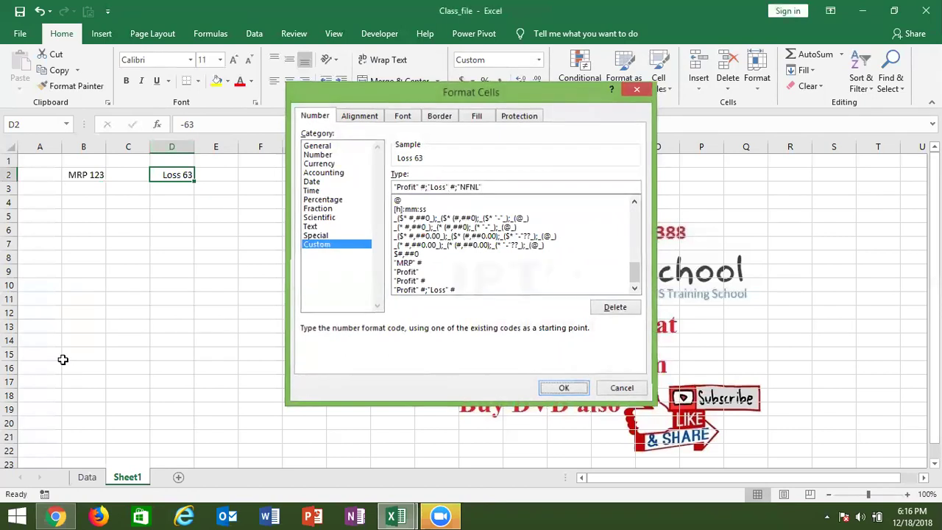
key("Return")
type("0")
key("ctrl+Return")
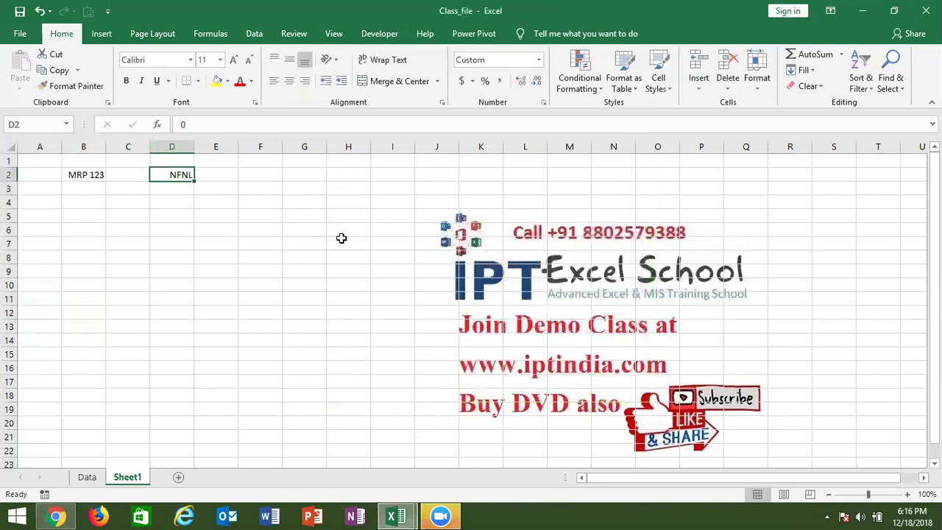
left_click(543, 103)
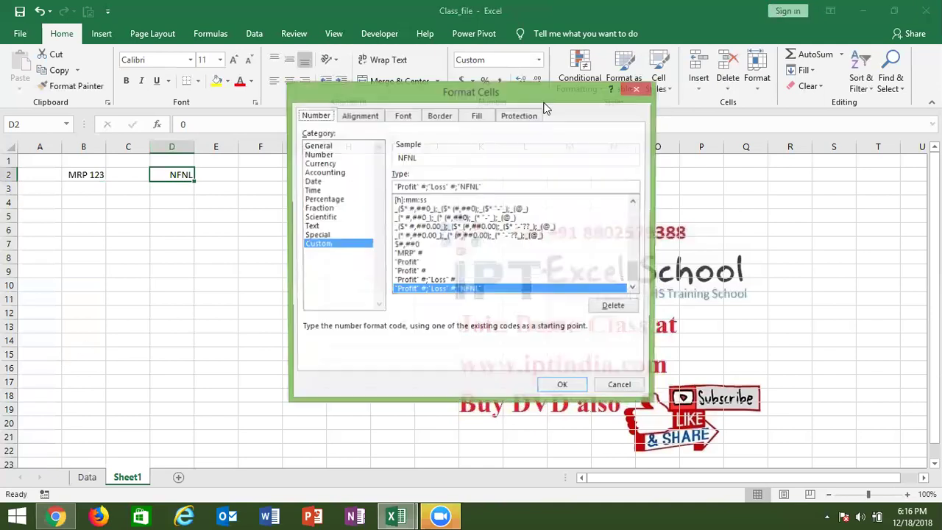
Append DNA as a text section to the end of D2's format code.
double_click(469, 187)
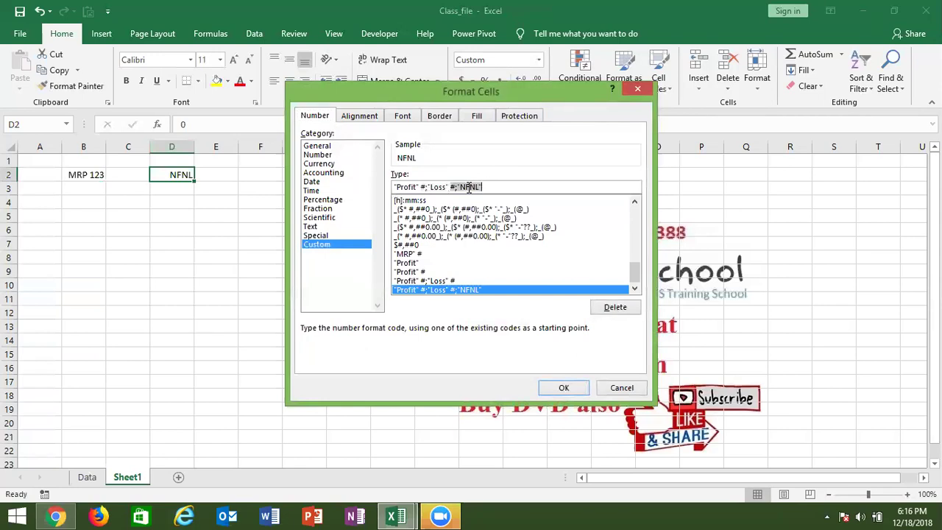
left_click(485, 186)
type(",")
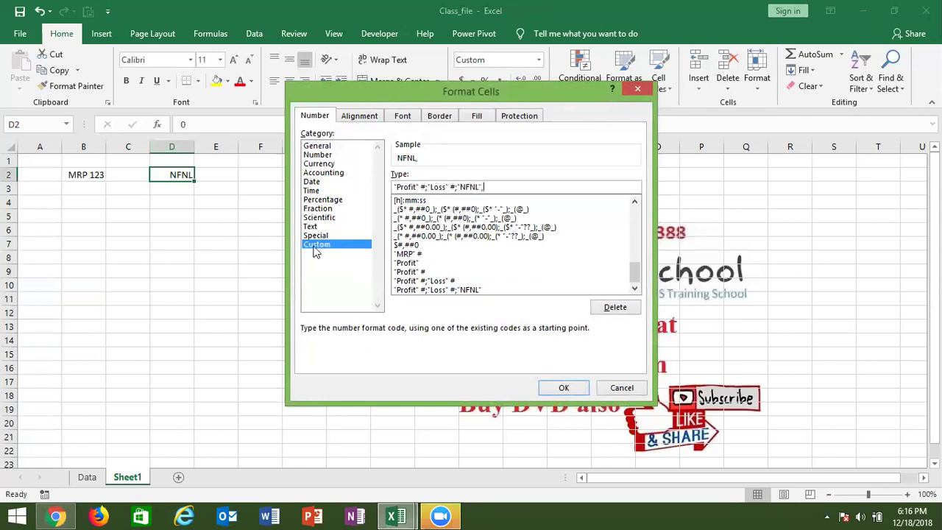
type("DNA\"")
key("Return")
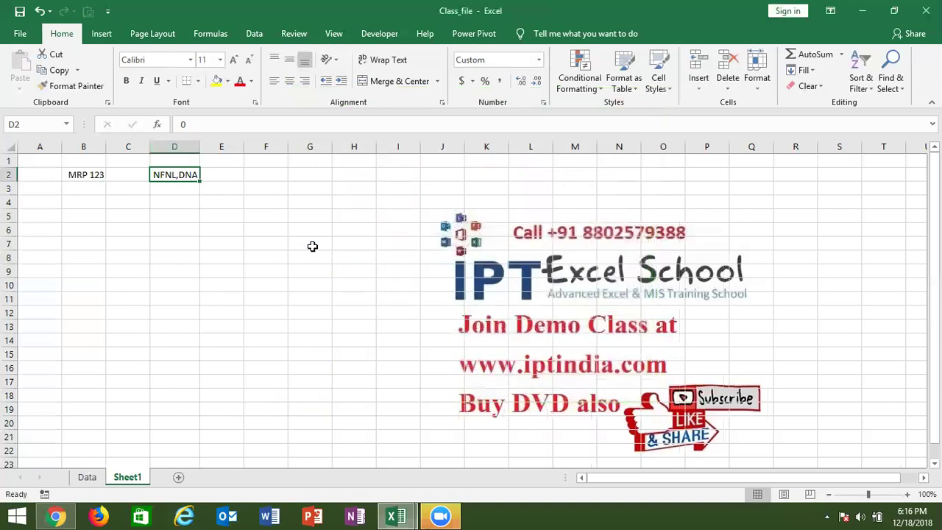
Replace the comma before DNA with a semicolon, making a four-section format.
left_click(543, 106)
left_click(483, 187)
key("BackSpace")
type(";\"Loss\" #;\"NFNL\";\"DNA")
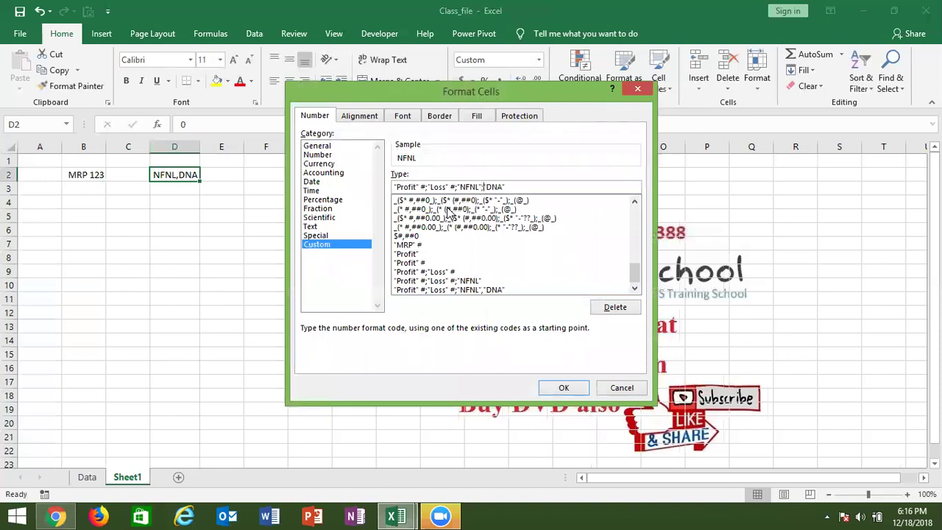
key("Return")
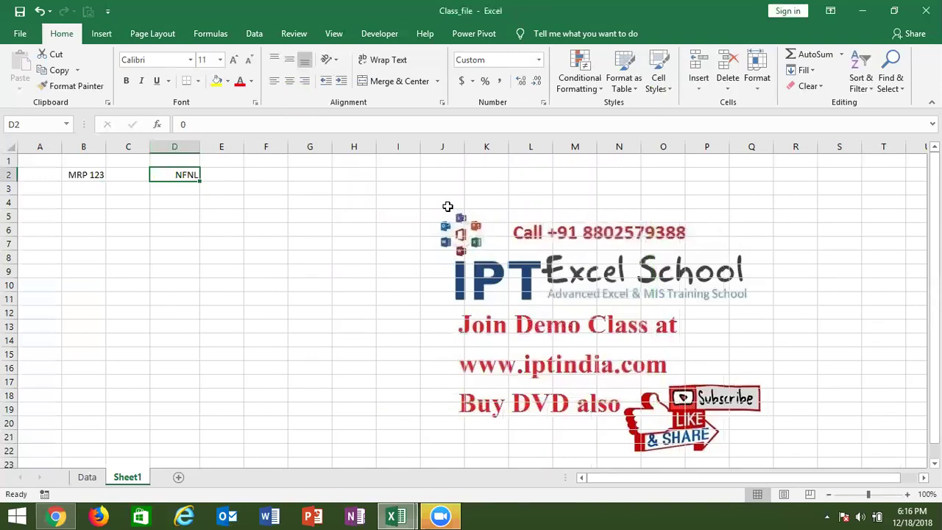
Enter the text asdsajk in D2, which displays as DNA.
type("asdsajk")
key("Return")
key("Up")
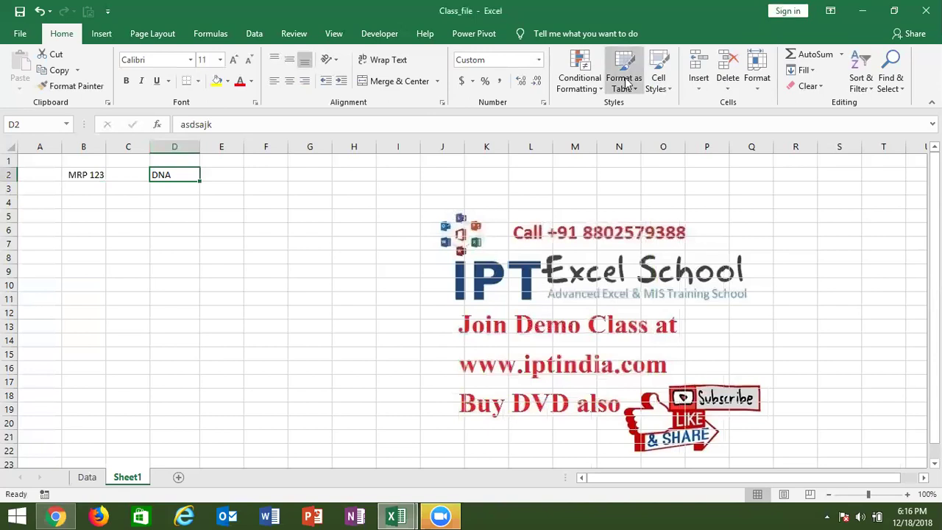
Change D2's format to end "NFNL " 0;"DNA" @ so D2 reads DNA asdsajk.
left_click(544, 100)
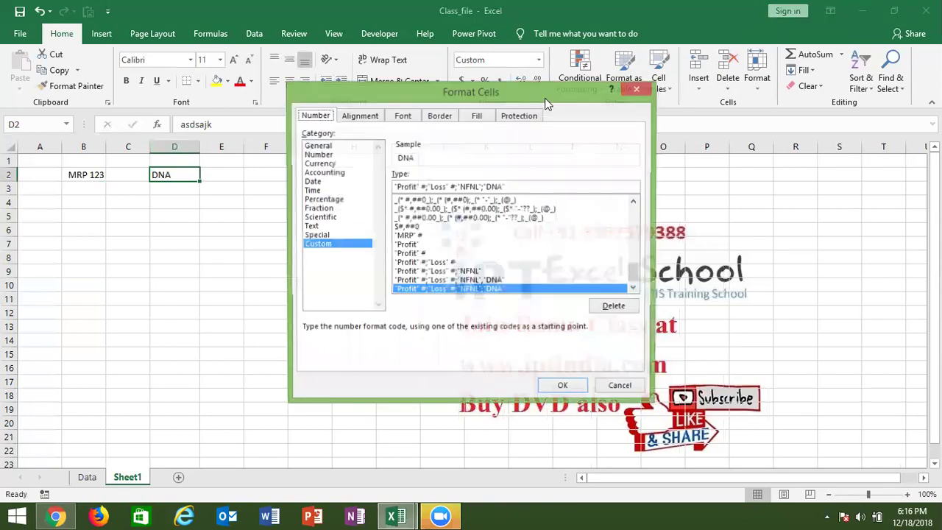
left_click(479, 187)
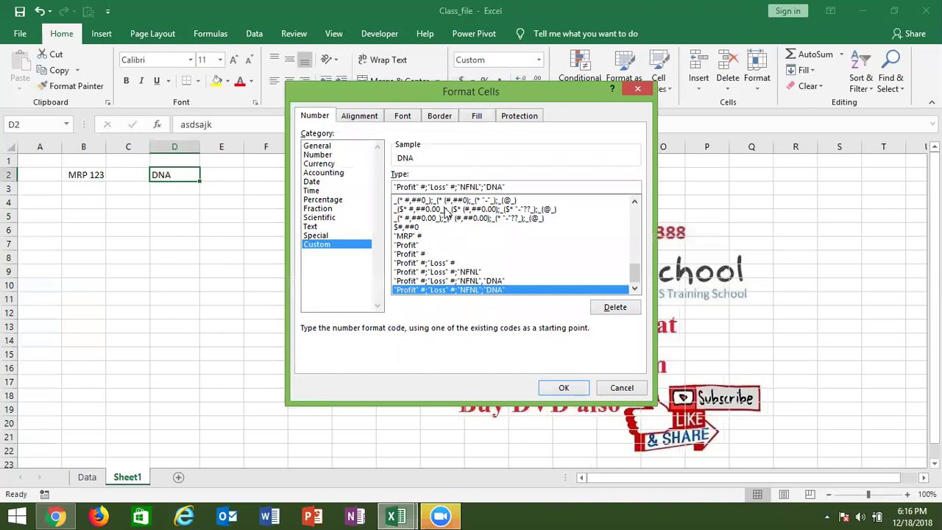
type("0")
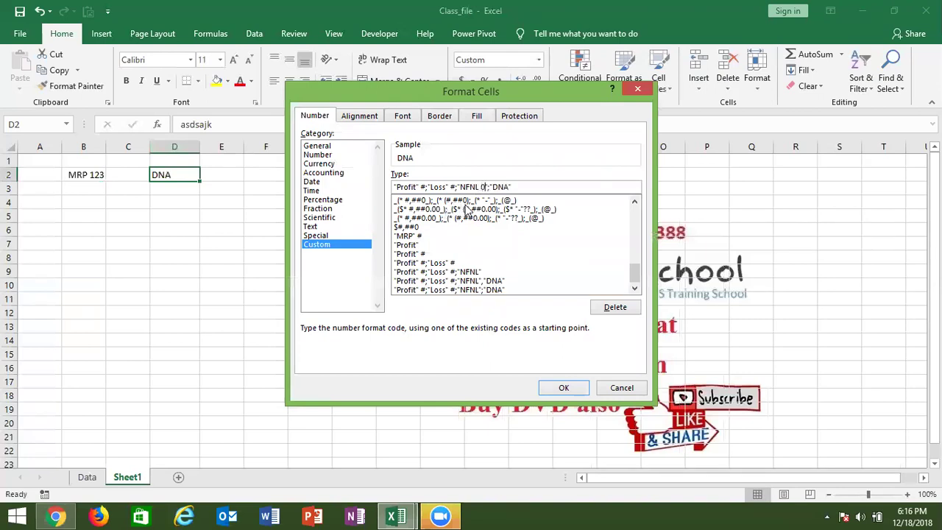
key("BackSpace")
type("\" ")
type("0")
type(" @")
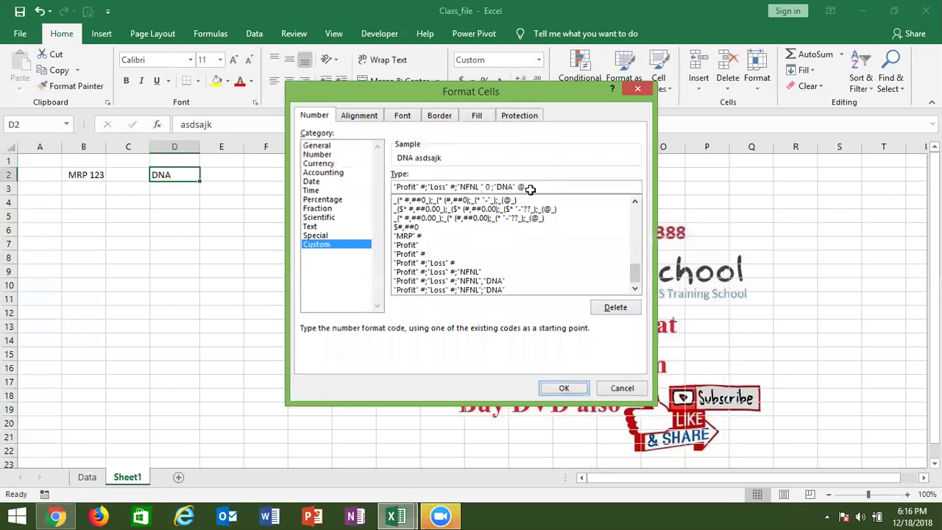
key("Return")
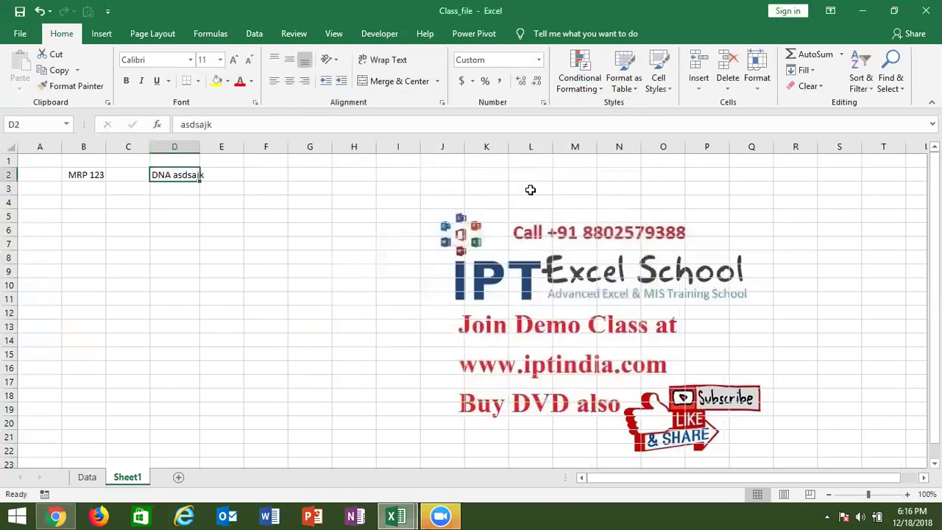
key("alt+Tab")
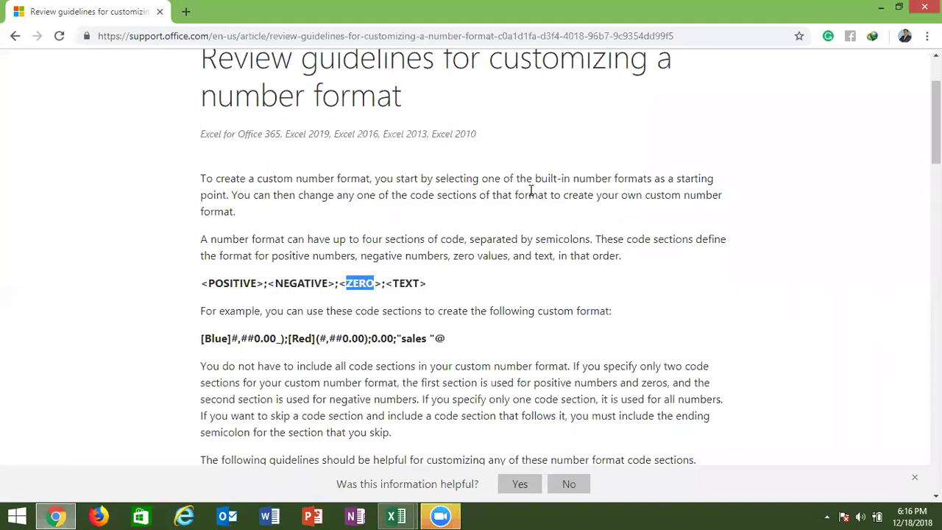
key("alt+Tab")
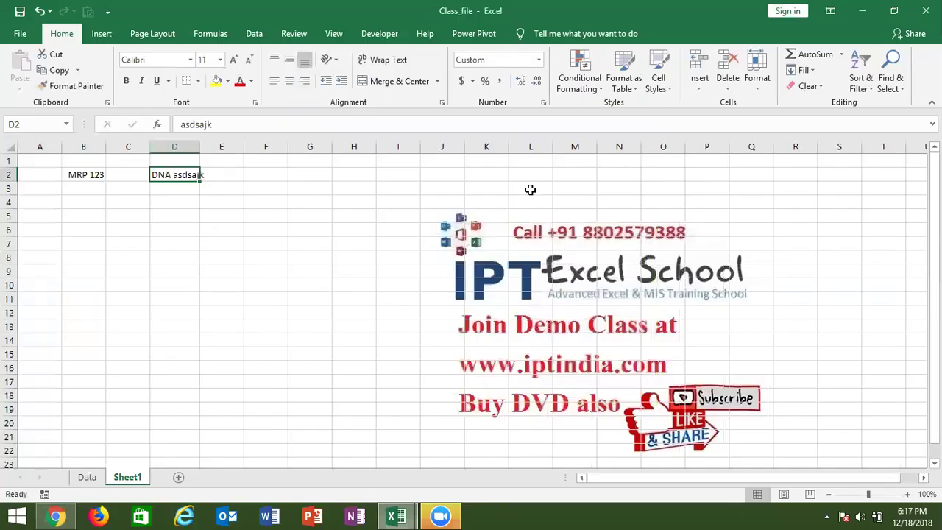
Head A6 with Name and fill dates 1-Nov through 30-Nov across B6:AE6.
left_click(36, 233)
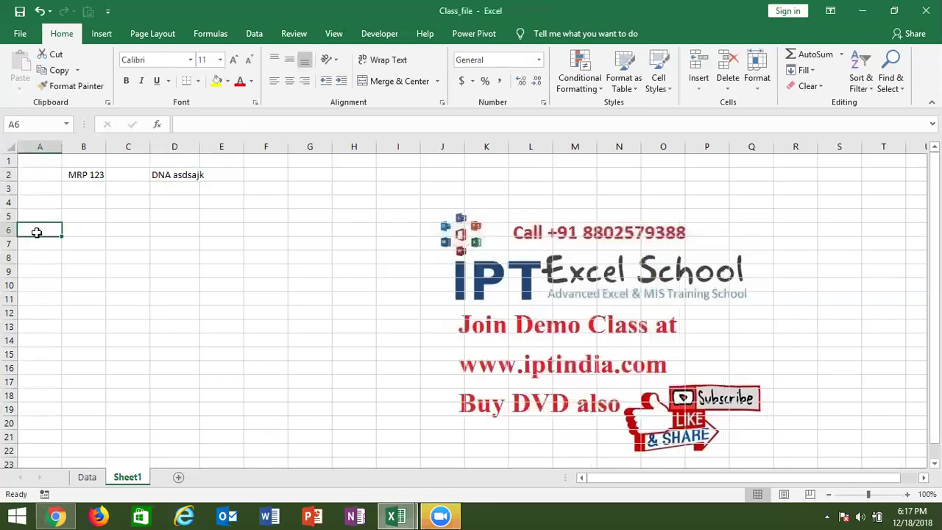
type("Name")
key("Tab")
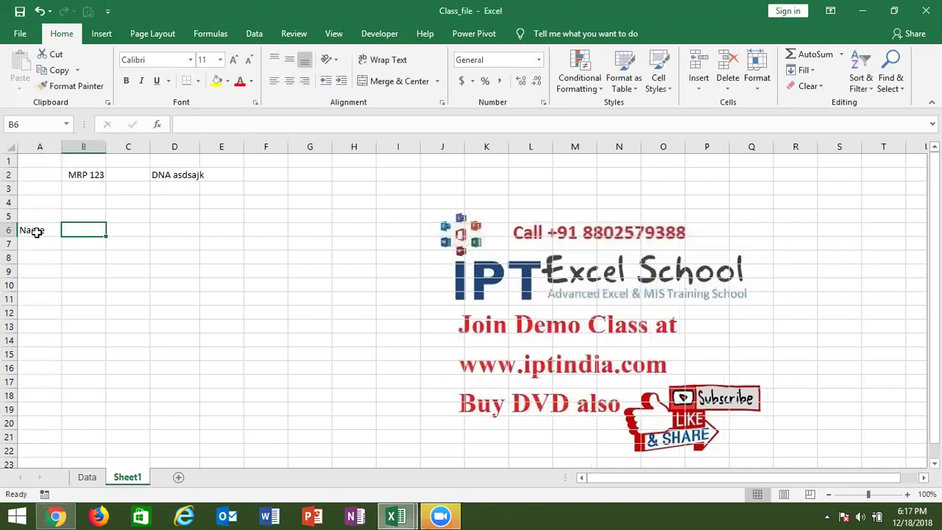
type("6")
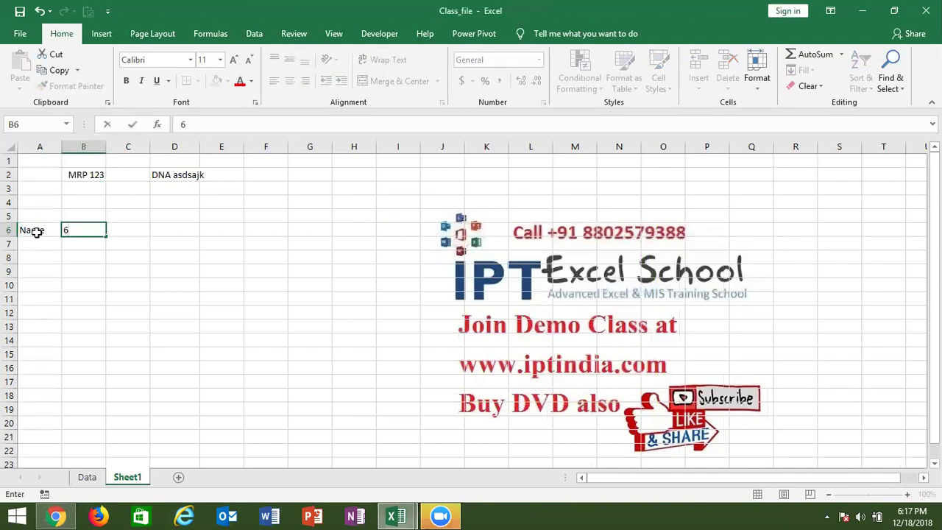
key("Escape")
type("11/")
type("1")
key("Return")
left_click(94, 227)
mouse_move(106, 236)
left_mouse_down()
mouse_move(754, 273)
mouse_move(853, 234)
left_mouse_up()
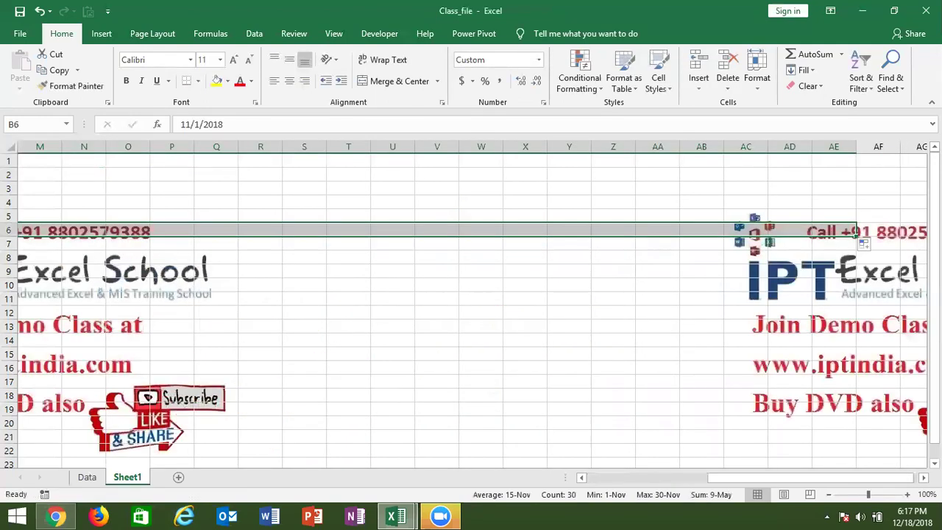
Enter Puja as the first name in A7.
key("Down")
key("Home")
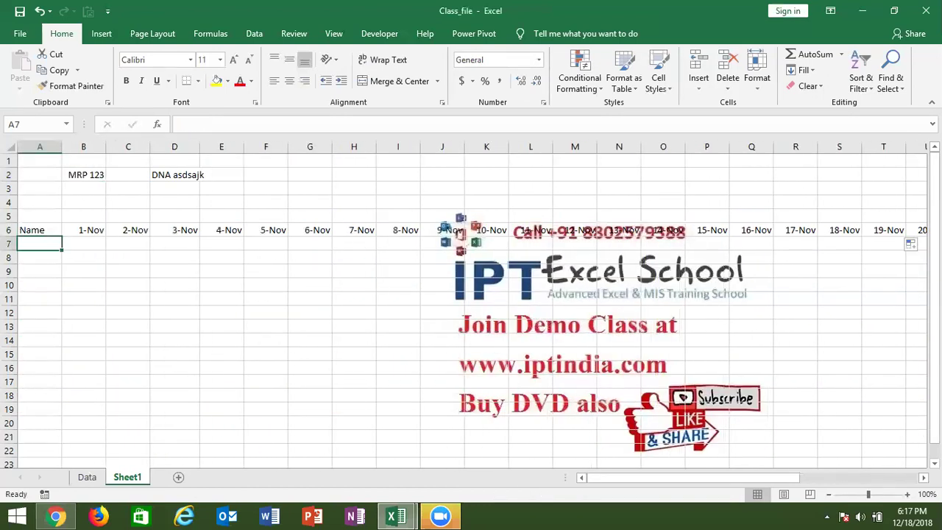
type("N")
key("BackSpace")
key("BackSpace")
type("Puja")
key("ctrl+Return")
Fill the name list down to A15 and try a RANDBETWEEN formula in B7.
left_click_drag(63, 251, 71, 368)
left_click_drag(101, 258, 96, 271)
left_click(101, 251)
left_click(101, 243)
type("=")
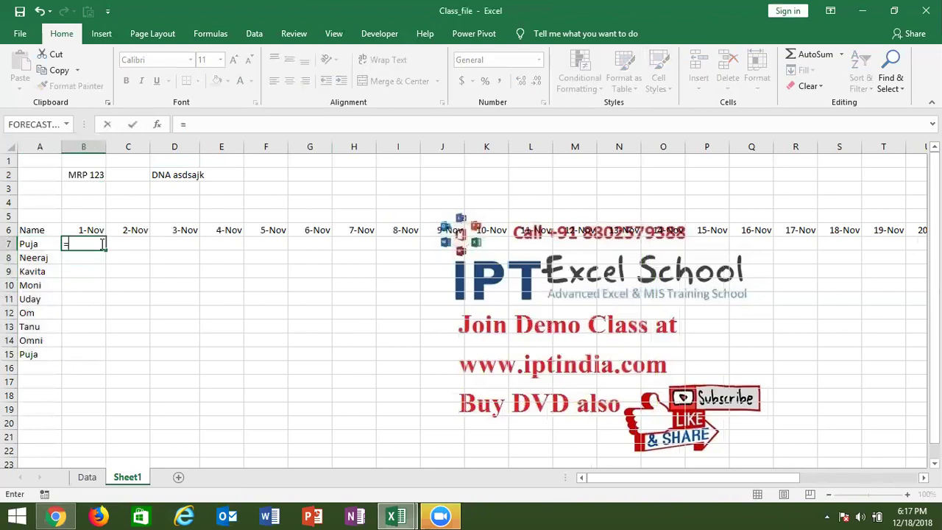
type("ra")
key("Down")
key("Down")
key("Tab")
type("10,9")
key("Escape")
Fill the grid B7:AE15 with =RANDBETWEEN(10,90).
key("Up")
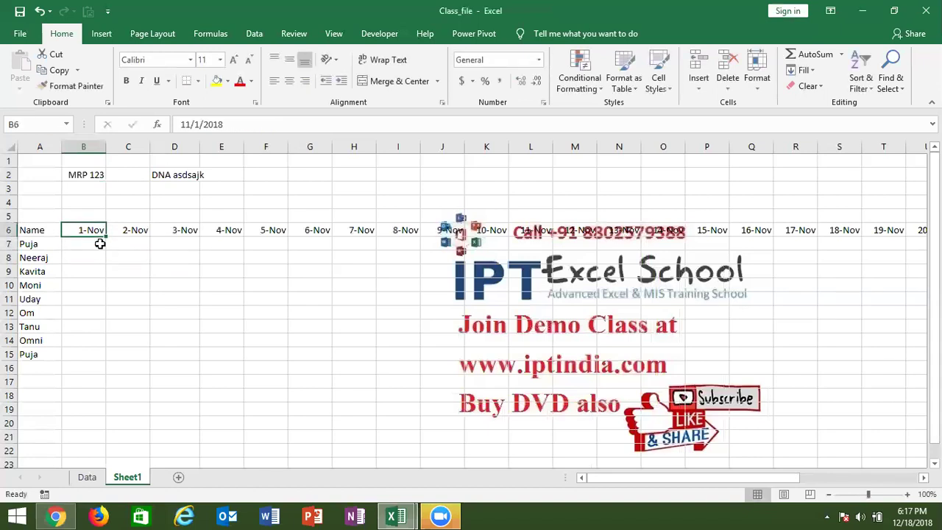
key("Right")
key("Right")
key("Right")
key("Right")
key("Right")
key("Right")
key("Right")
key("Down")
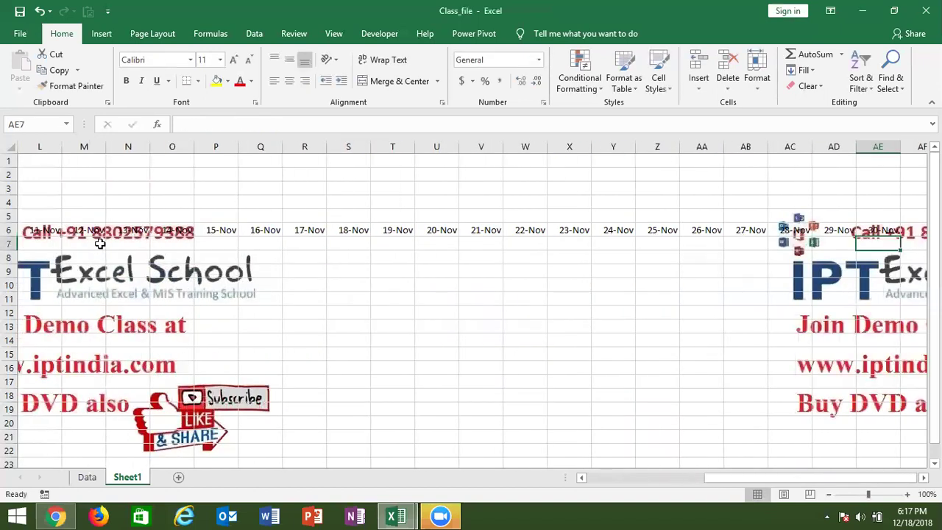
left_click_drag(99, 244, 99, 244)
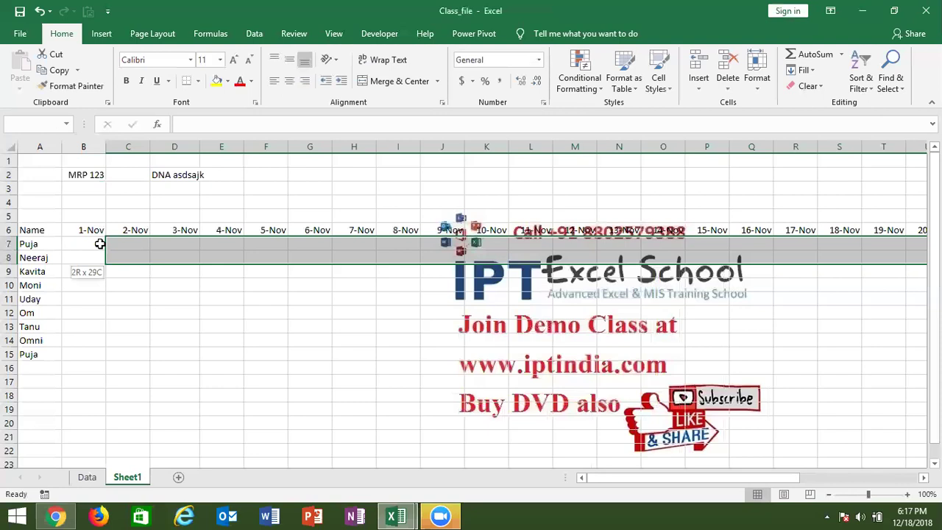
left_click_drag(99, 243, 99, 243)
type("=RANDBETWEEN(10,90)")
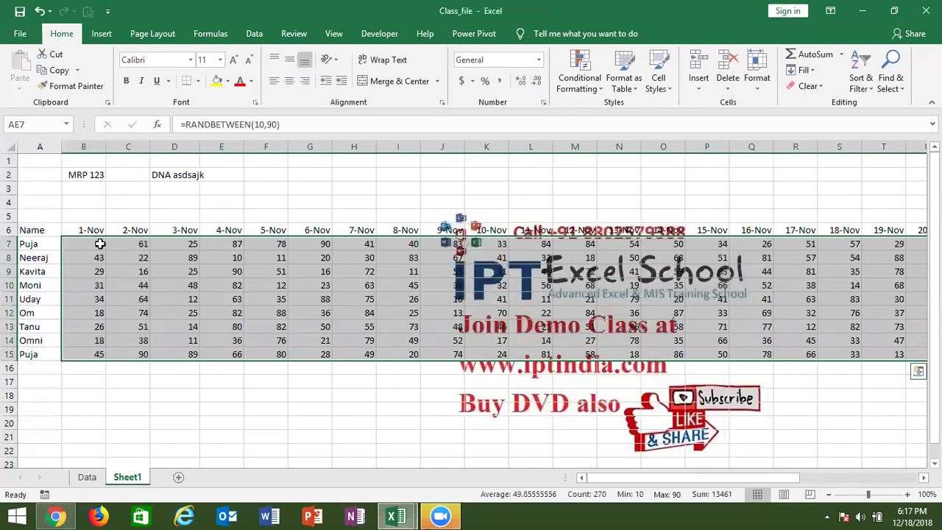
Paste the random grid back over itself as fixed values.
key("ctrl+c")
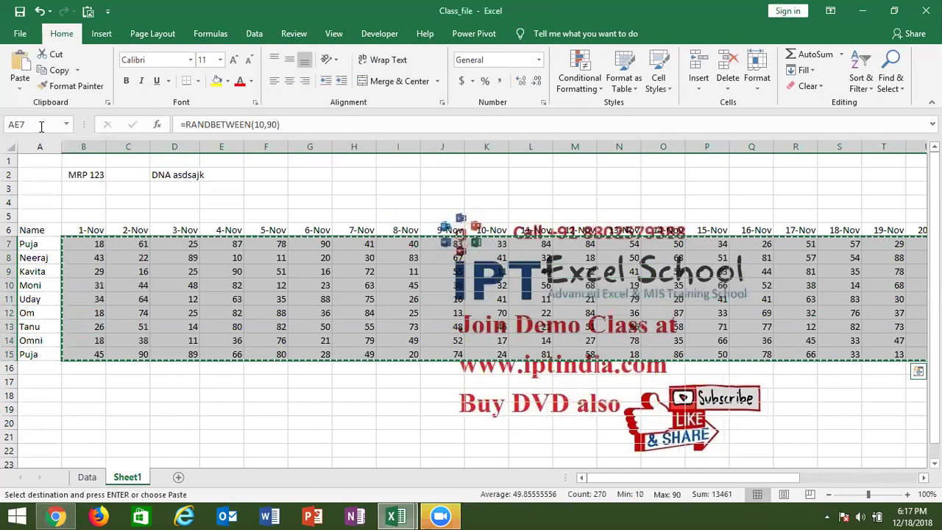
left_click(20, 82)
left_click(18, 176)
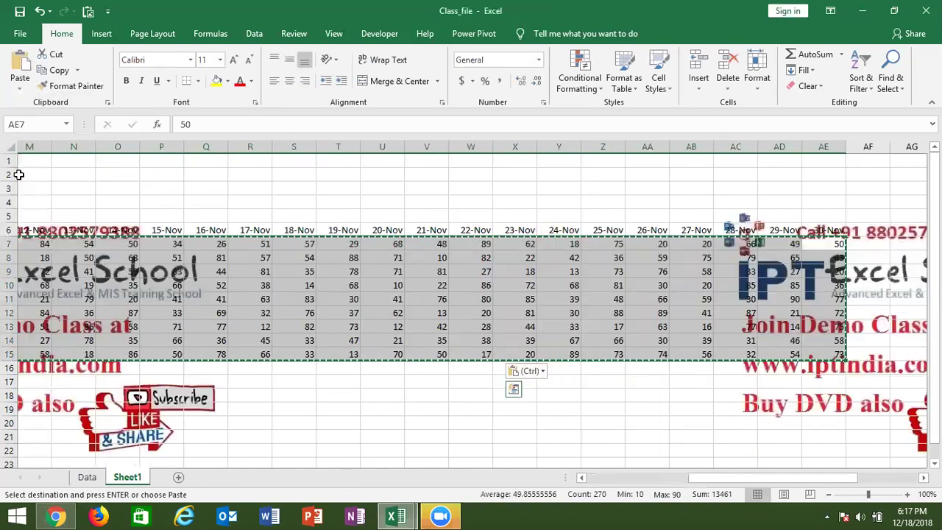
key("Escape")
key("Home")
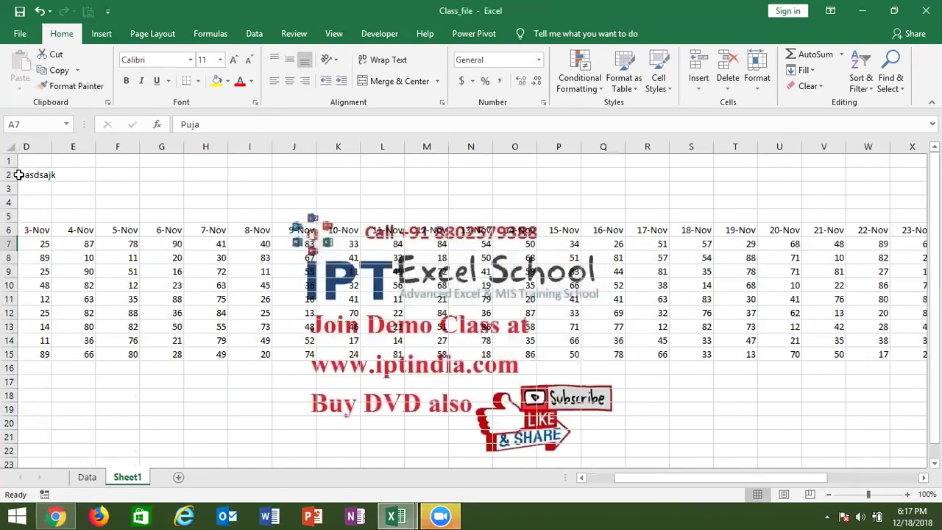
left_click(186, 285)
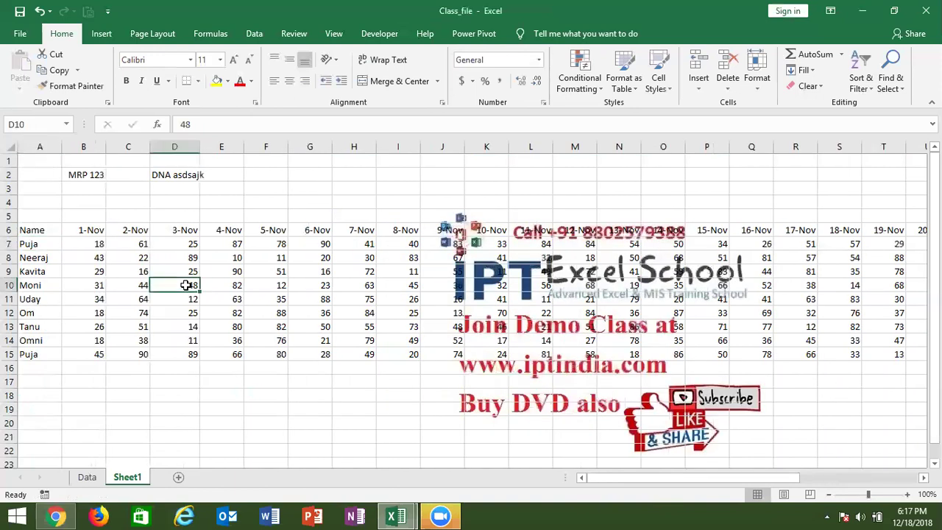
Enter 0 as the score in D10, E8, F14 and H10.
type("0")
left_click(236, 255)
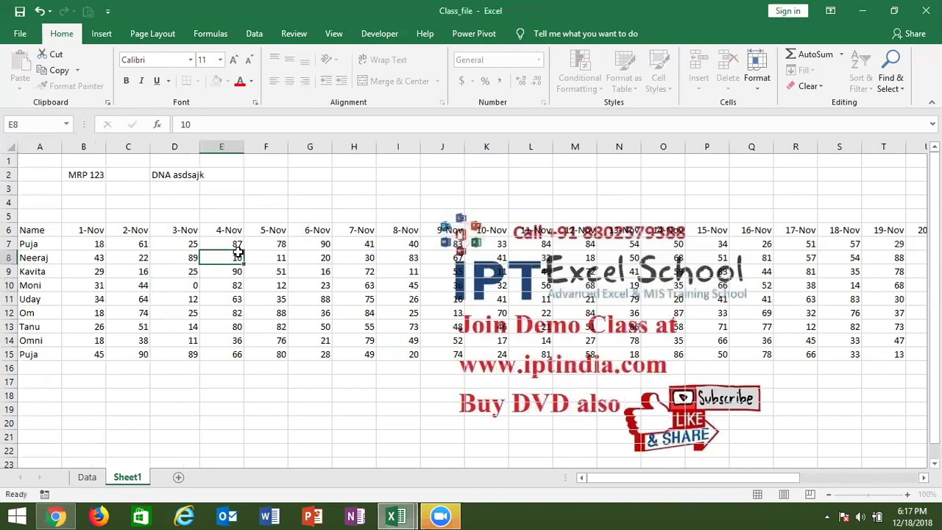
type("0")
left_click(285, 335)
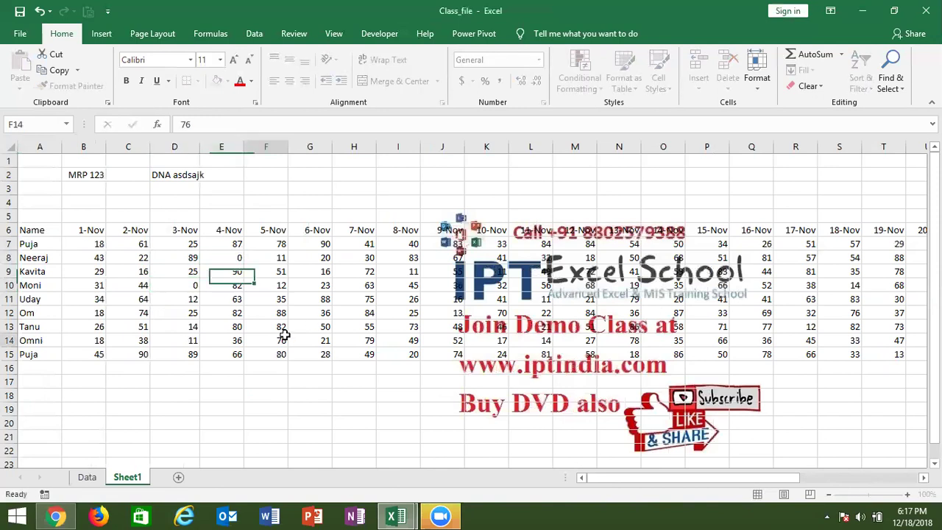
type("0")
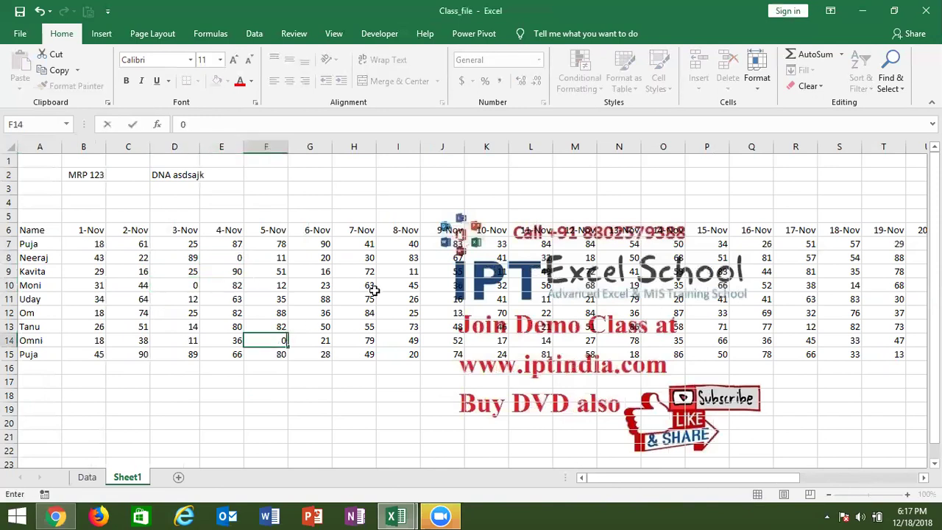
left_click(374, 290)
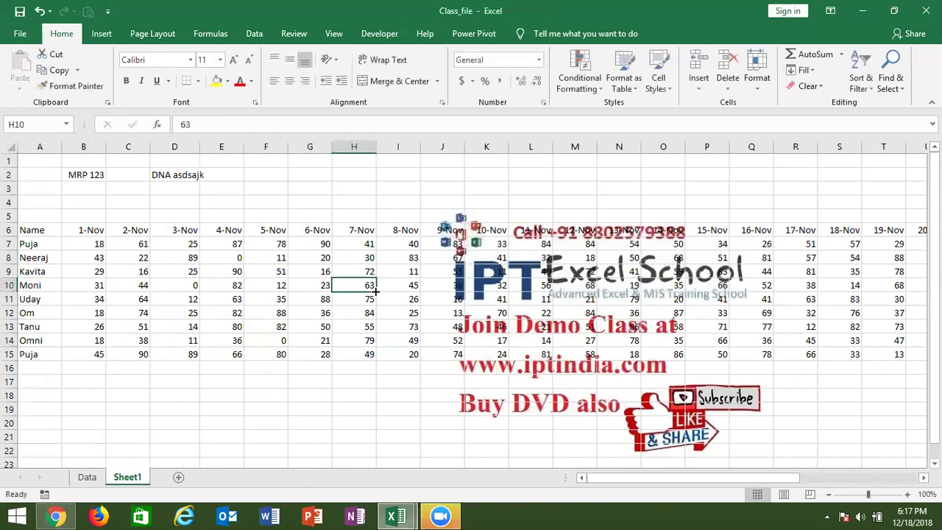
type("0")
left_click(370, 311)
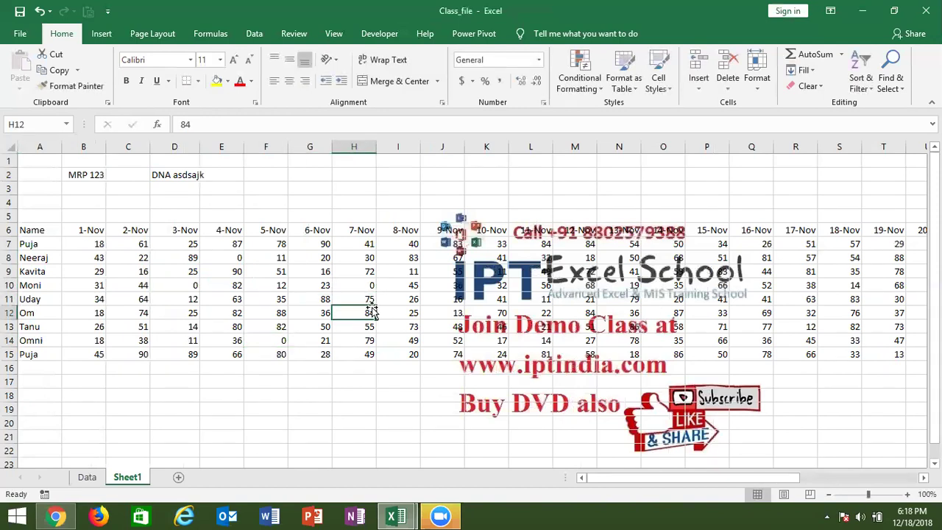
Select the whole score grid B7:AE15 and bring up its shortcut menu.
left_click(96, 245)
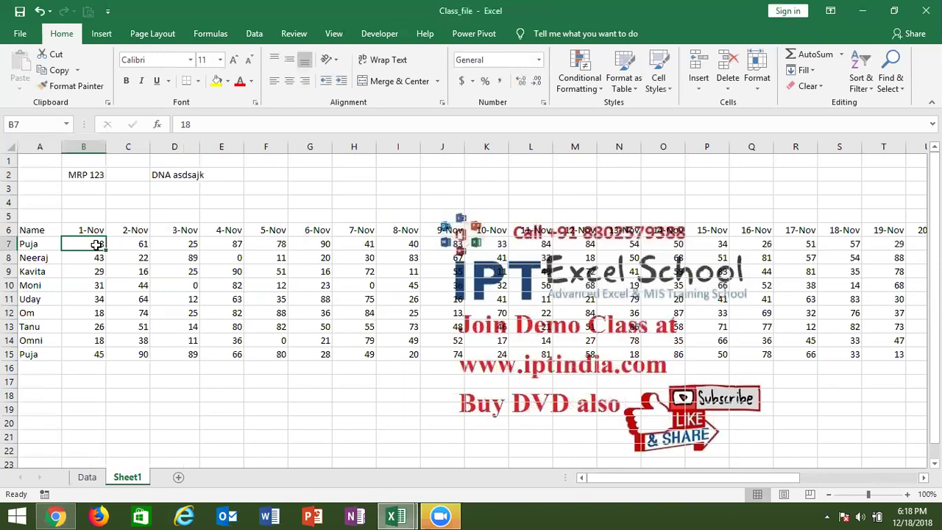
key("ctrl+shift+Right")
key("ctrl+shift+Down")
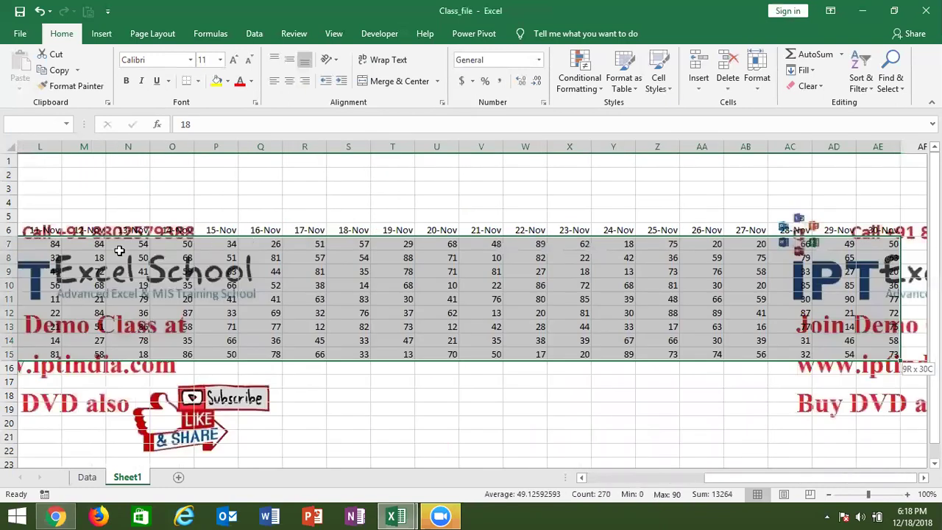
right_click(274, 299)
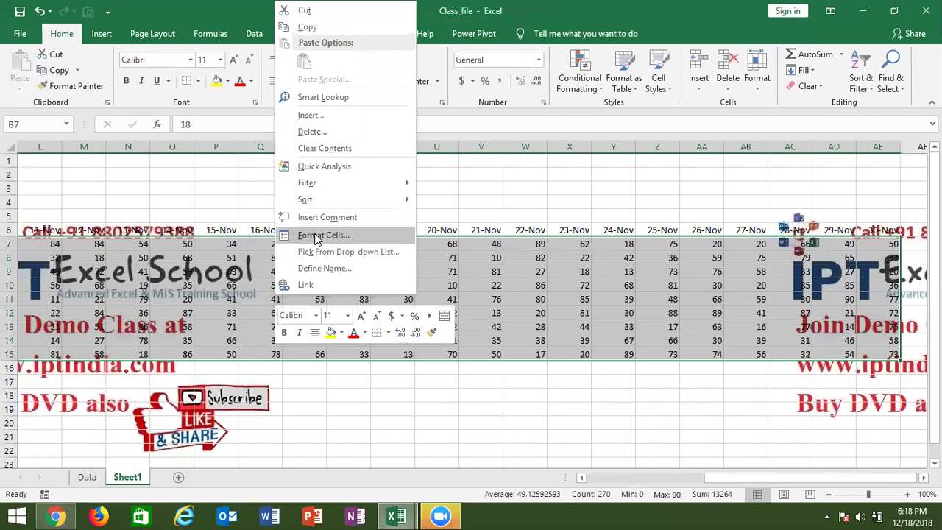
Apply the custom number format "P";;"A" to the score grid.
left_click(316, 235)
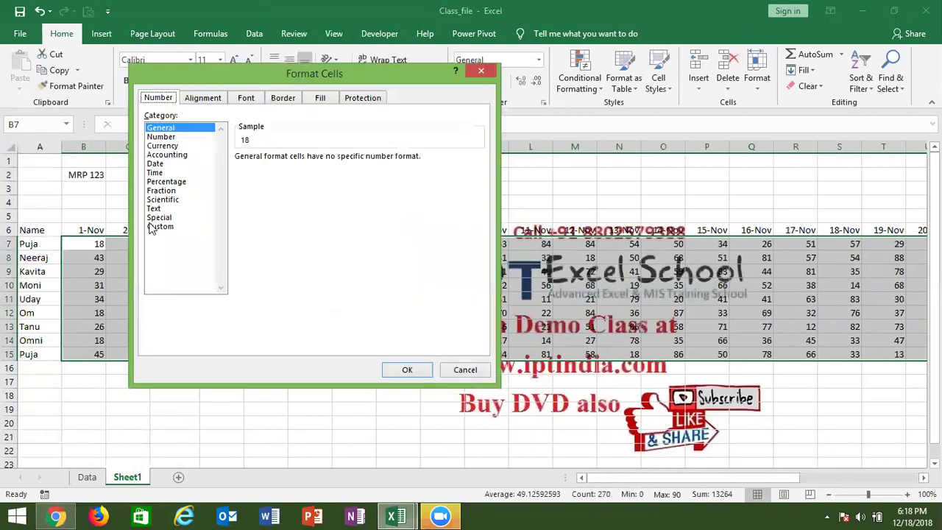
left_click(158, 226)
double_click(254, 166)
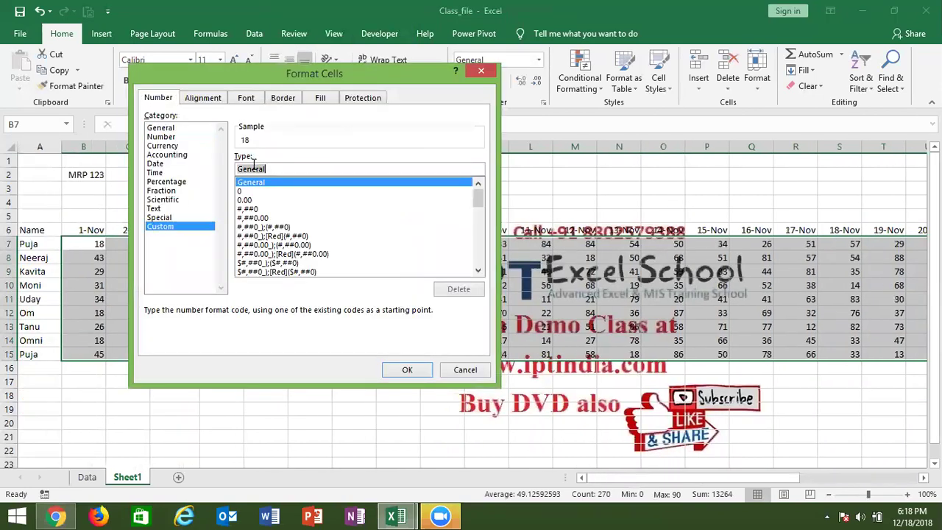
type("\"P\";")
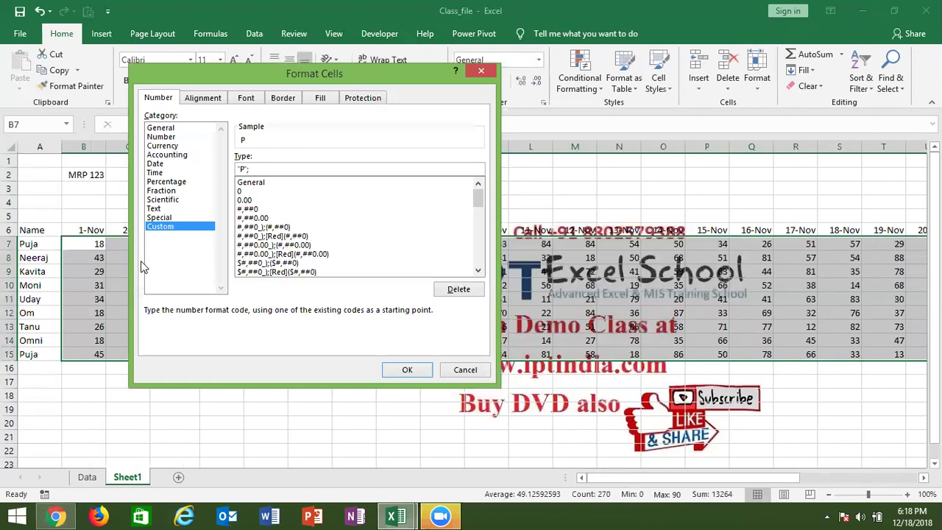
type(";")
type("\"A\"")
key("Return")
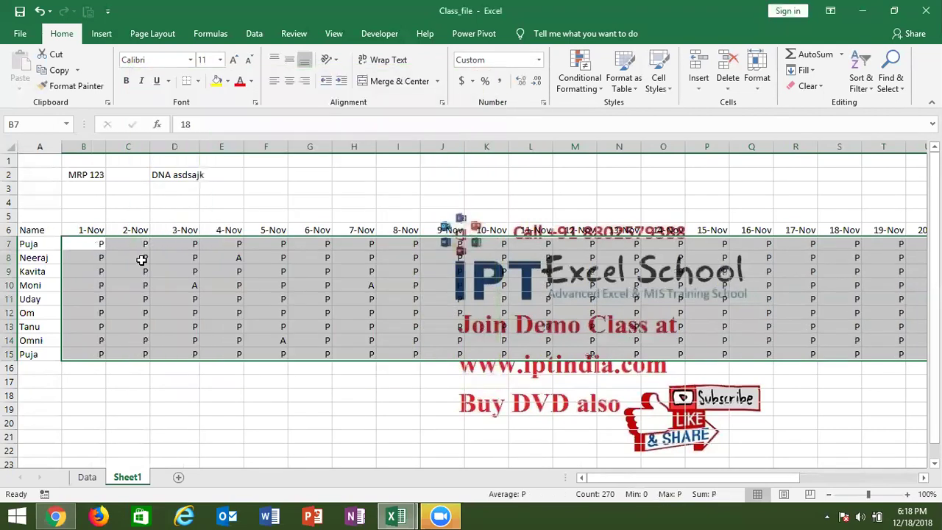
Move along row 10 to compare the P and A markers with the underlying scores.
key("Right")
key("Right")
key("Right")
key("Down")
key("Down")
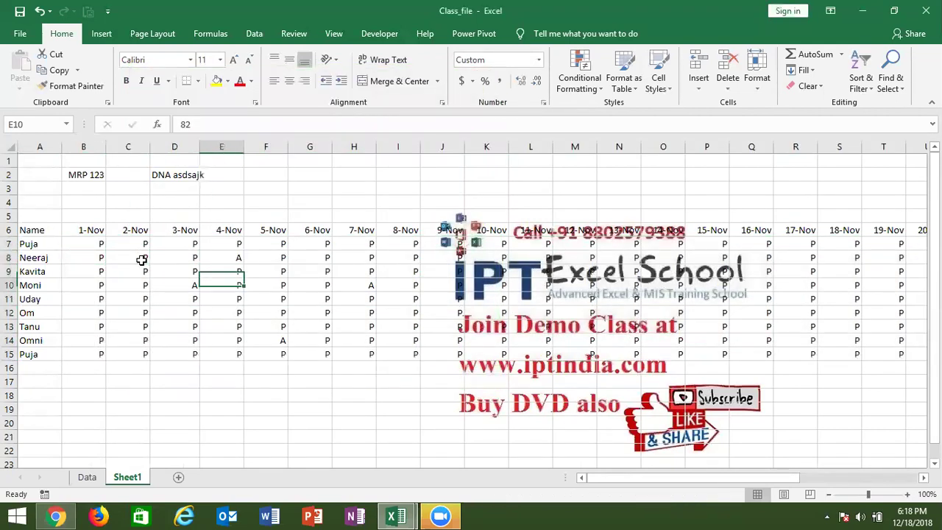
key("Down")
key("Right")
key("Right")
key("Right")
key("Right")
key("Right")
key("Right")
key("Right")
key("Right")
key("Right")
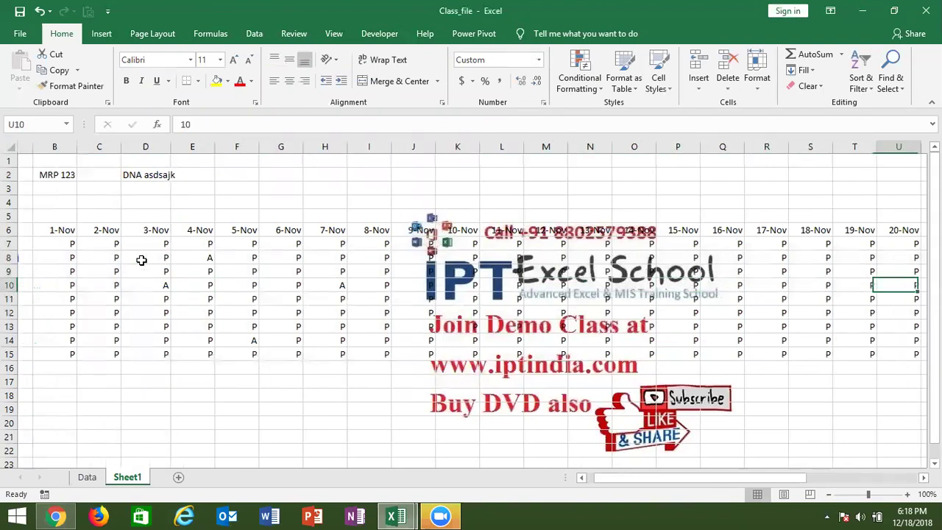
key("Right")
key("Right")
key("Right")
key("Right")
key("Right")
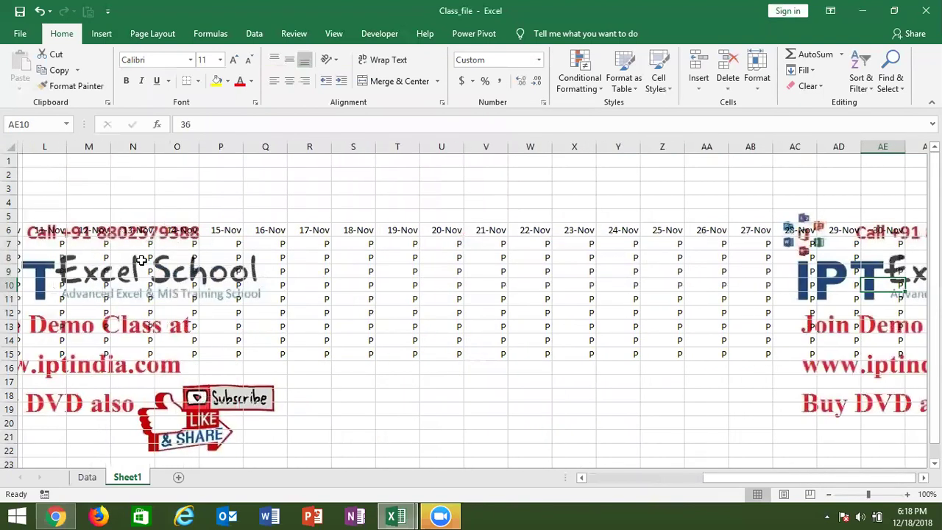
key("Right")
key("Right")
key("Right")
key("Left")
key("Left")
key("Left")
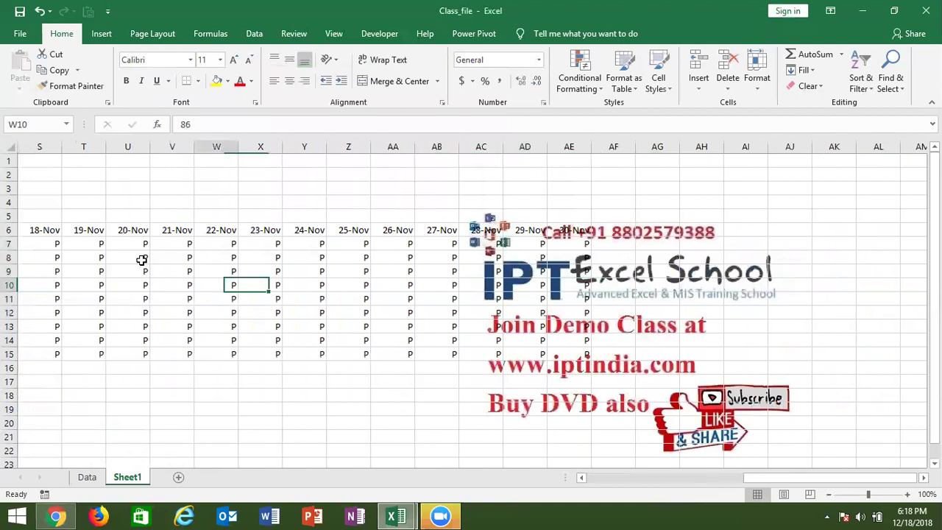
key("Left")
key("Left")
key("Left")
key("Left")
key("Left")
key("Left")
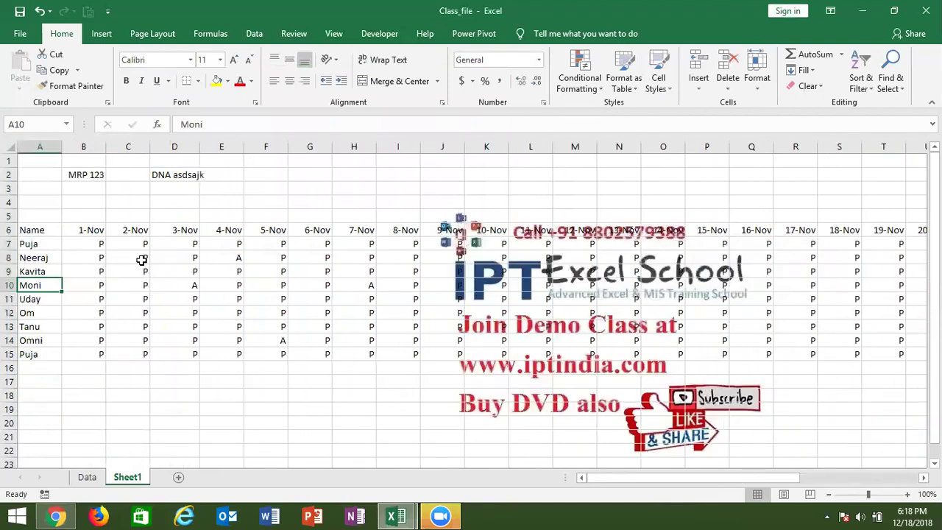
key("alt+Tab")
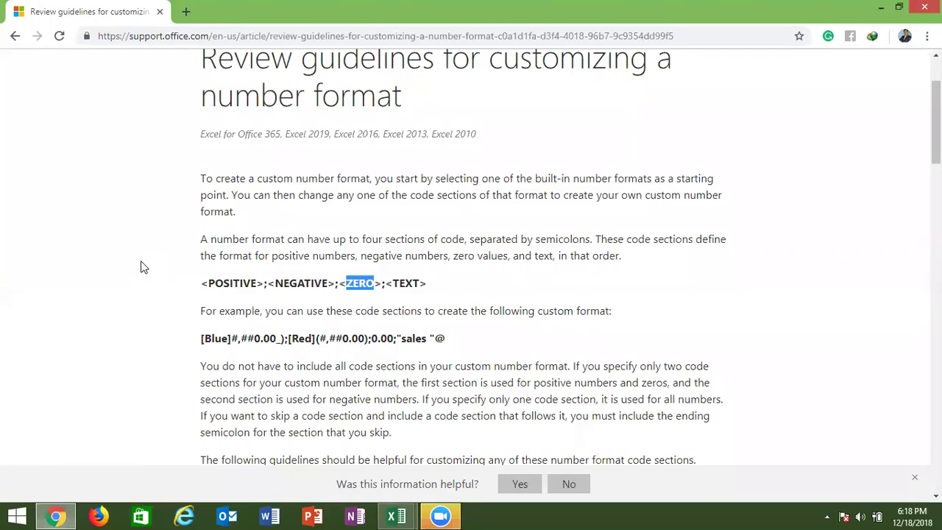
Scroll the support article past the [Blue]/[Red] four-section example, then return to Excel.
scroll(144, 267, "down", 1)
scroll(143, 267, "down", 1)
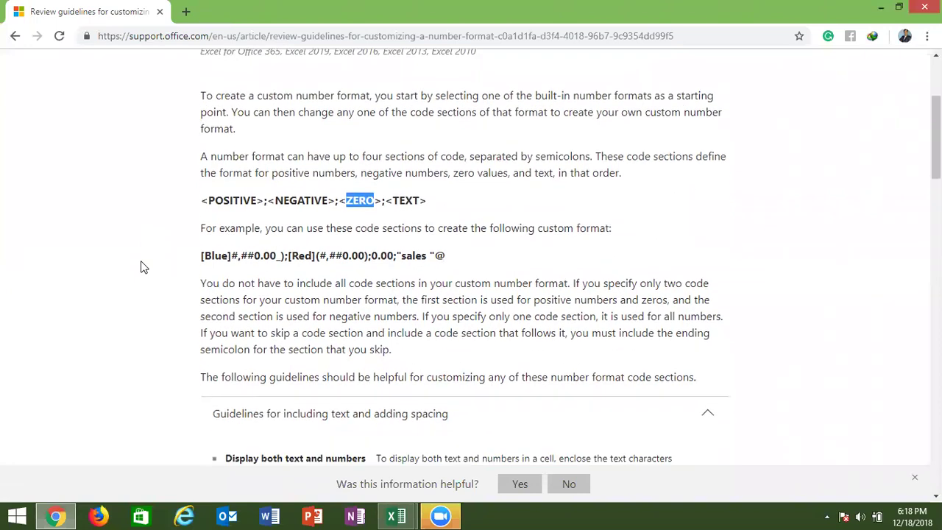
scroll(143, 267, "down", 1)
scroll(144, 267, "down", 1)
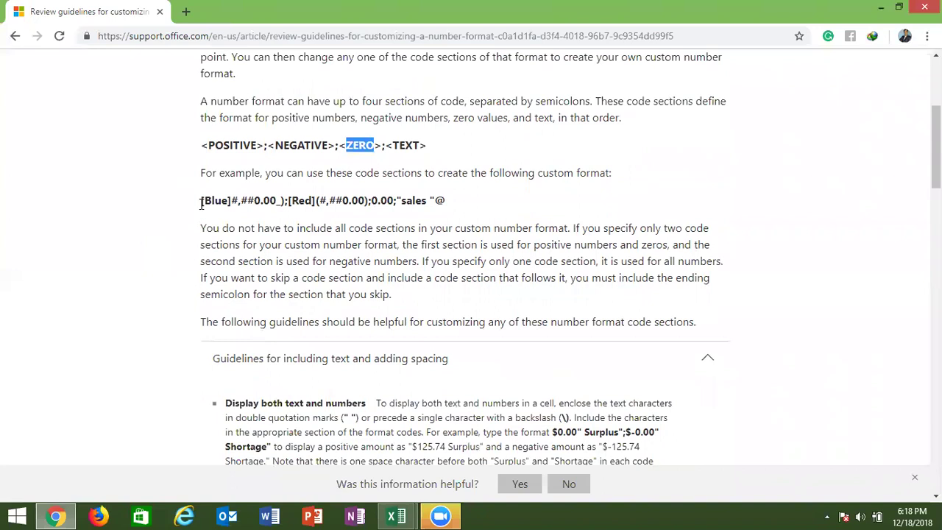
key("alt+Tab")
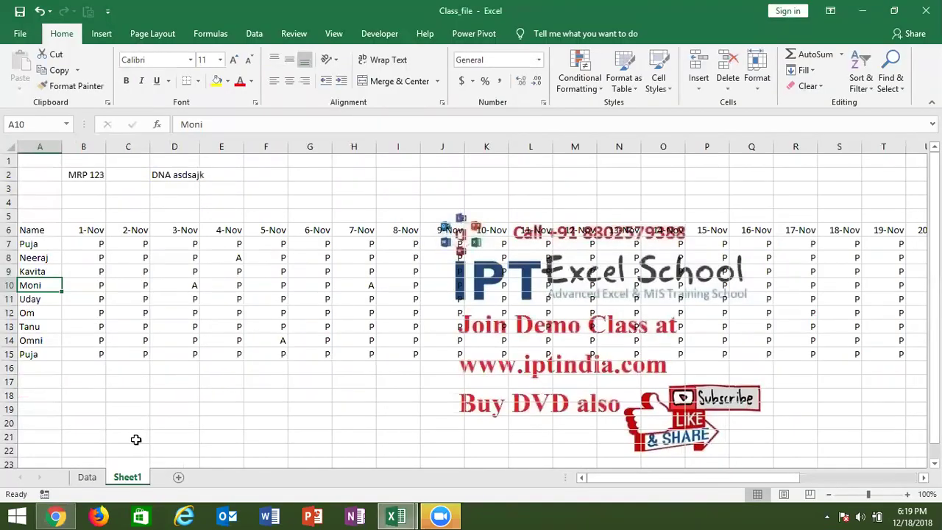
Enter 125 in B18, which displays as P.
left_click(125, 406)
key("Down")
key("Down")
key("Down")
Enter 5555 in B35 below the attendance table.
key("Down")
key("Down")
key("Down")
key("Down")
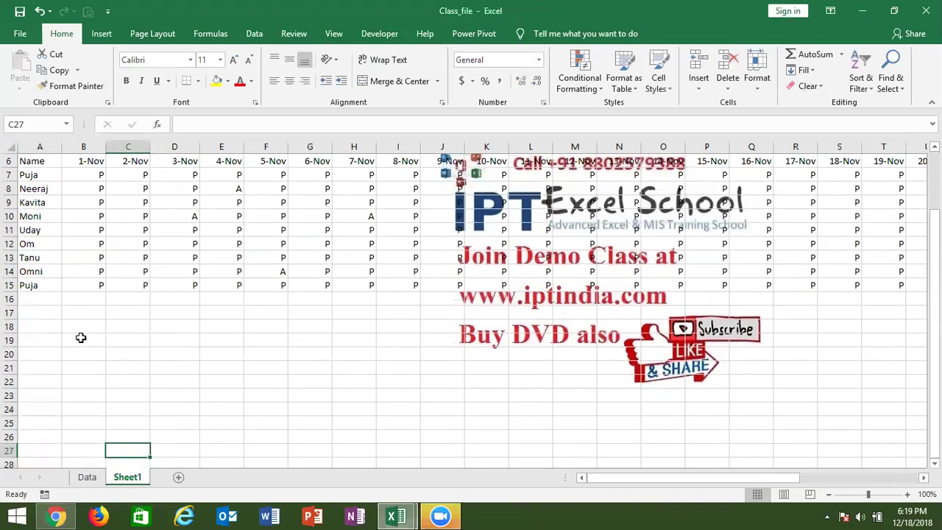
left_click(81, 338)
left_click(82, 324)
type("125")
key("ctrl+Return")
key("Down")
key("Down")
key("Down")
key("Down")
key("Down")
key("Down")
key("Down")
type("5")
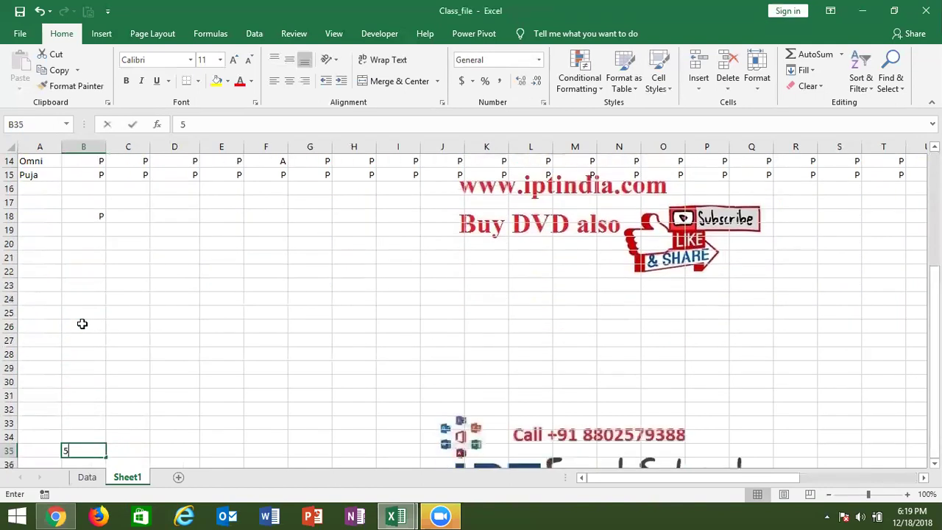
type("555")
key("Return")
key("Up")
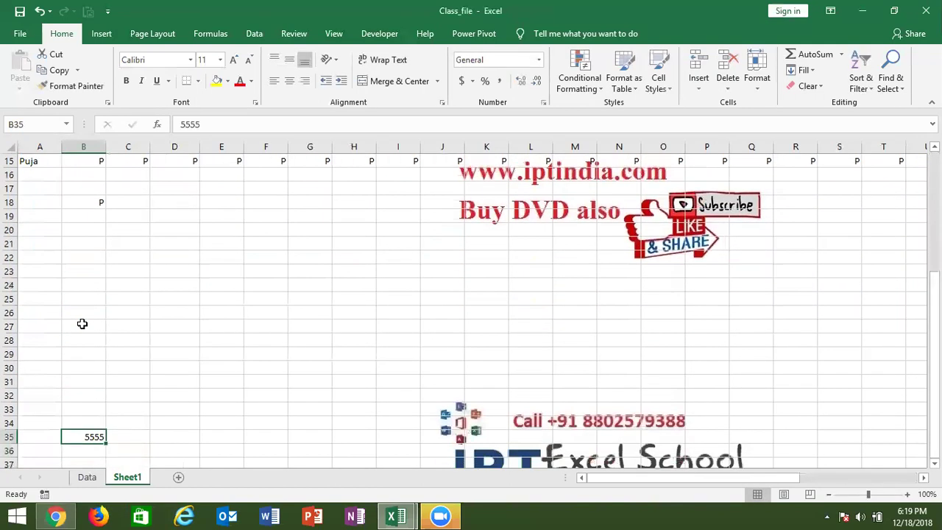
key("Down")
key("Down")
key("Down")
key("Down")
key("Up")
key("Up")
key("Up")
key("Up")
key("Up")
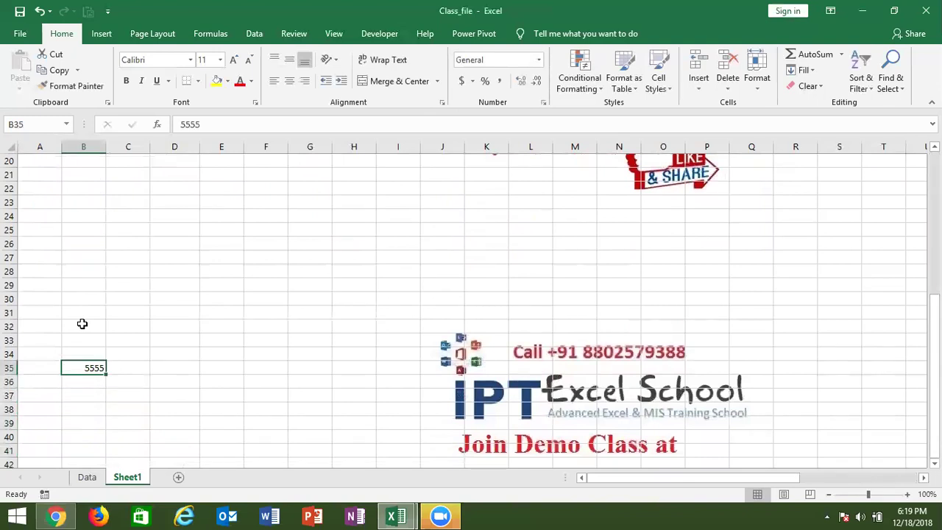
Compare the workbook with the number format support article, selecting H26 along the way.
key("alt+Tab")
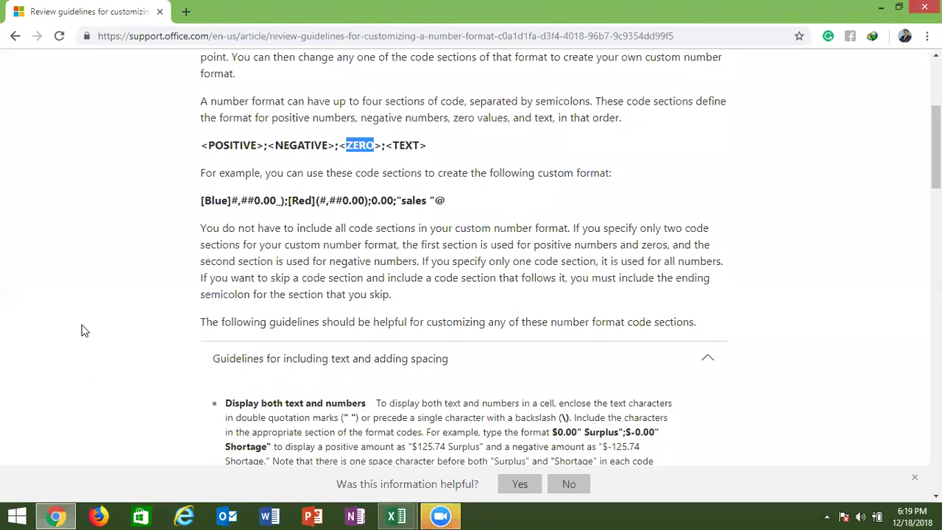
key("alt+Tab")
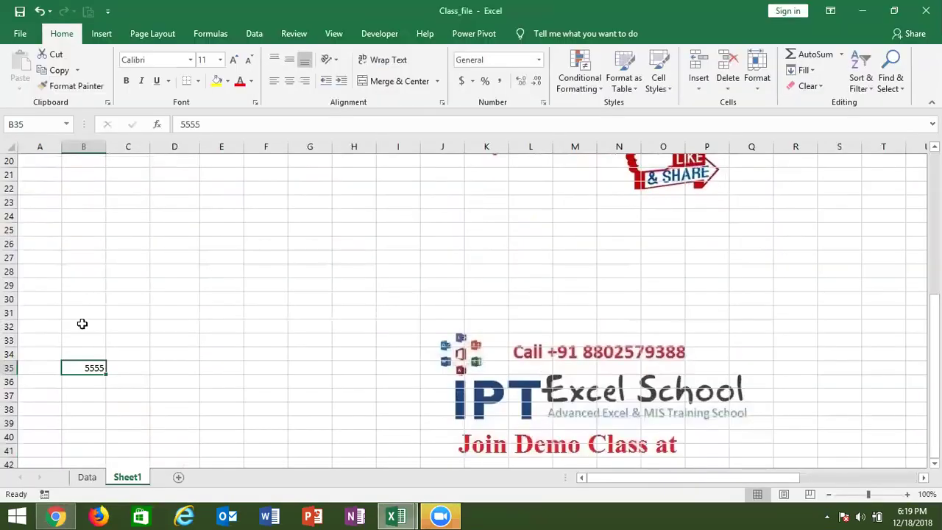
left_click(335, 245)
key("alt+Tab")
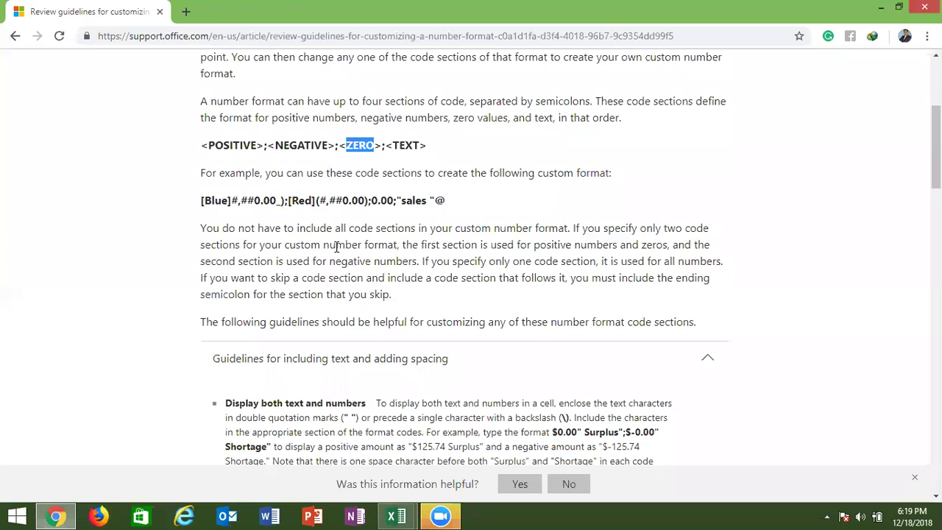
key("alt+Tab")
Give B35 the custom format [BLUE]#,##;[RED]#,### for blue positives and red negatives.
left_click(544, 103)
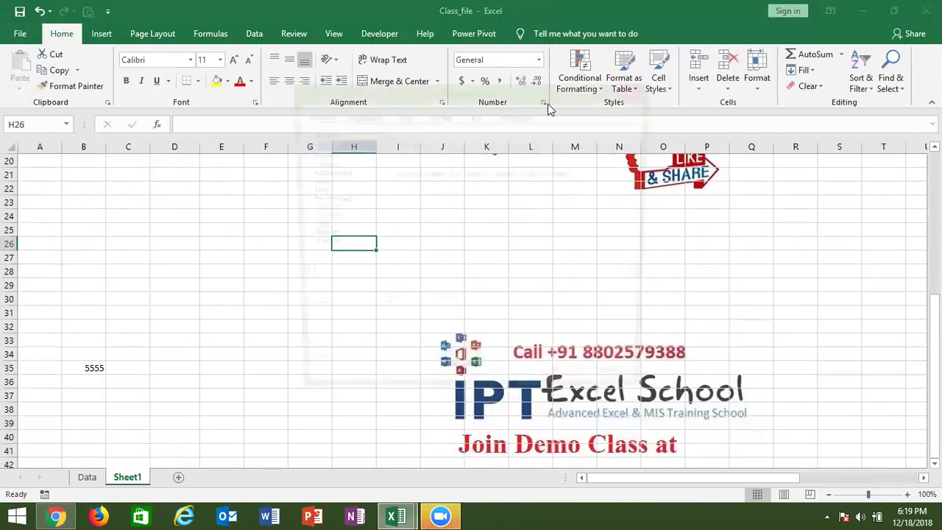
key("Escape")
left_click(145, 317)
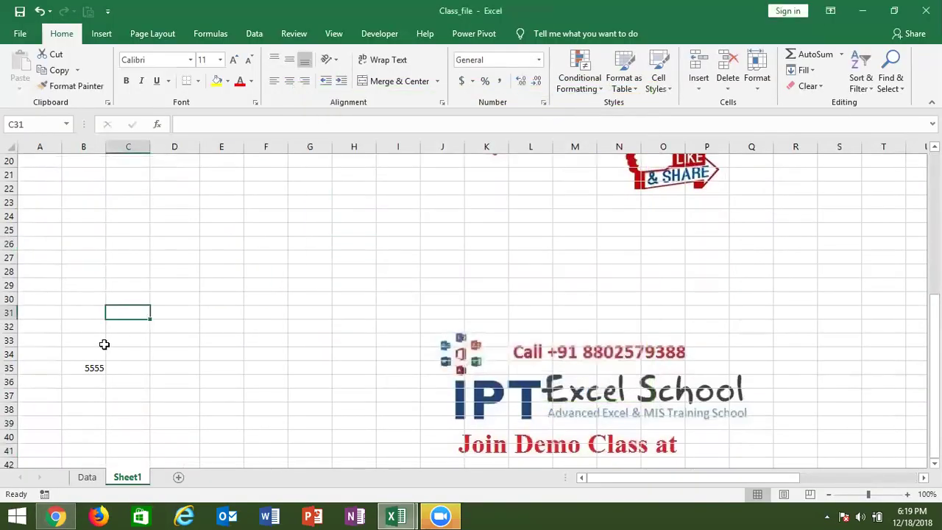
left_click(94, 367)
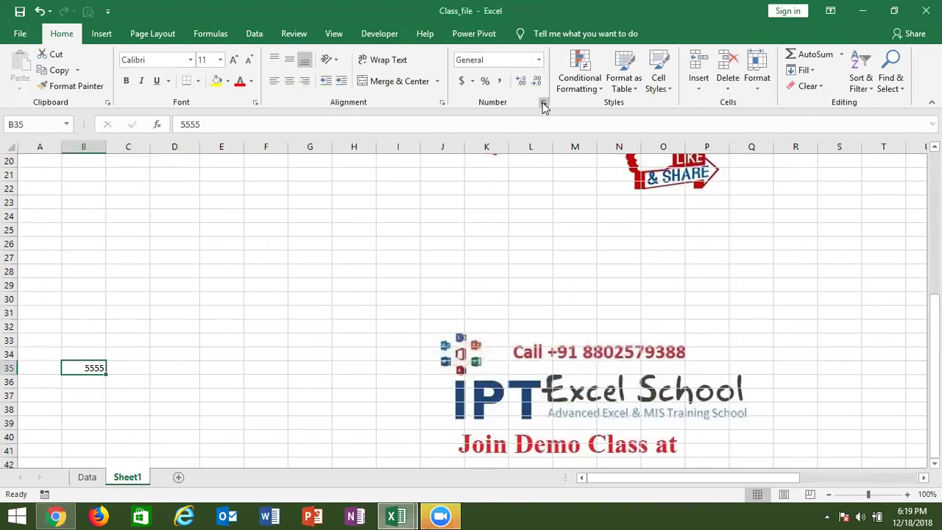
left_click(543, 105)
left_click(318, 244)
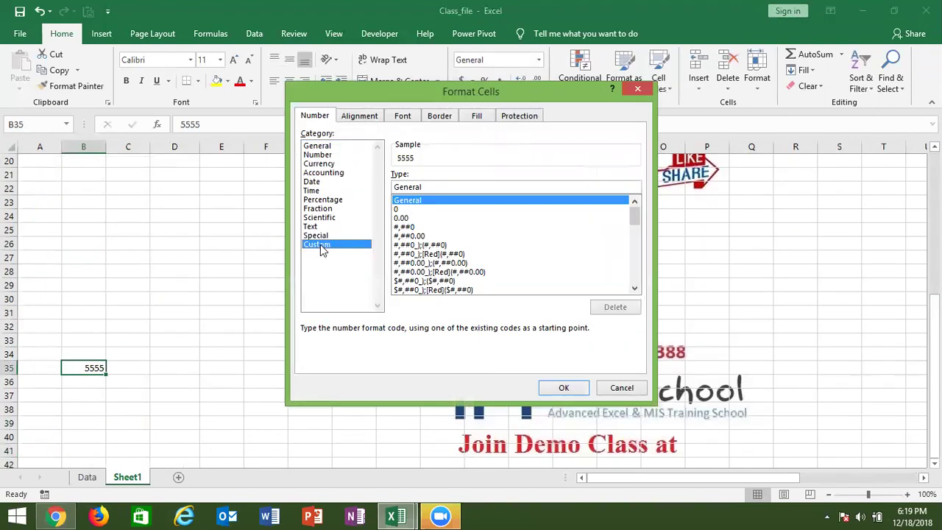
double_click(406, 187)
type("[")
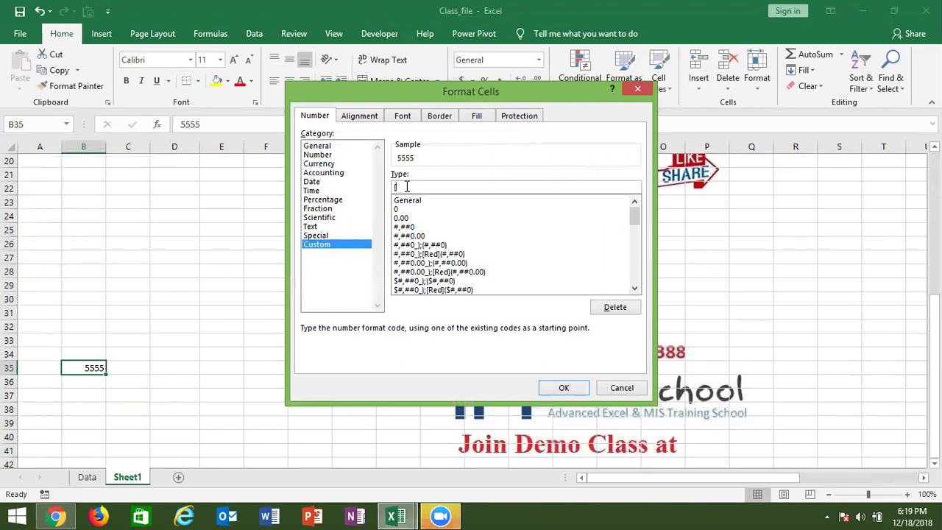
type("Blu")
type("]")
type("0.00")
key("BackSpace")
key("BackSpace")
key("BackSpace")
key("BackSpace")
type("#,##;[RED]")
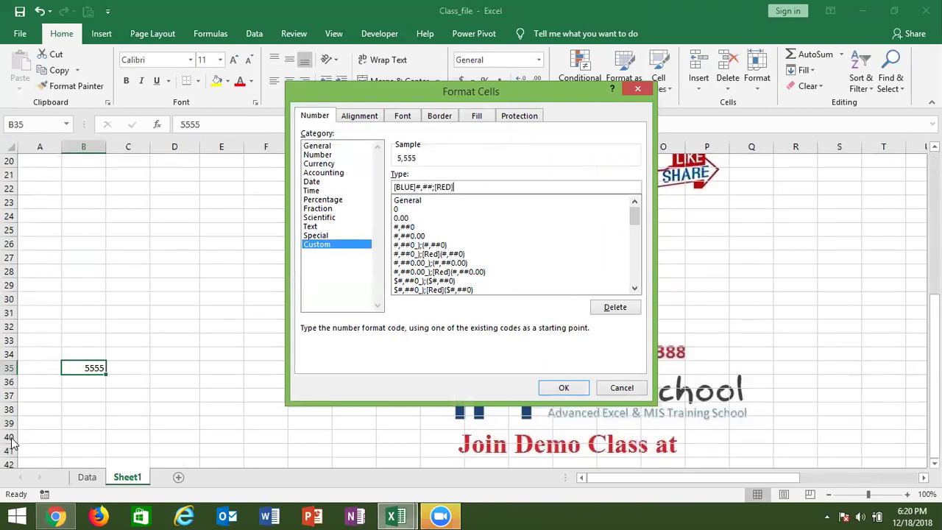
type("#,###")
key("Return")
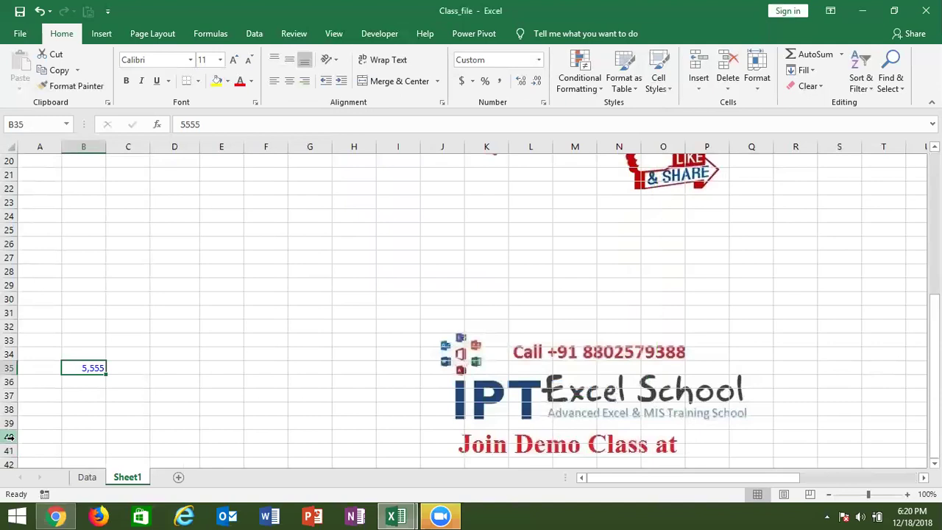
Enter -8546 in B35 so it displays in red as 8,546.
type("-8546")
key("Return")
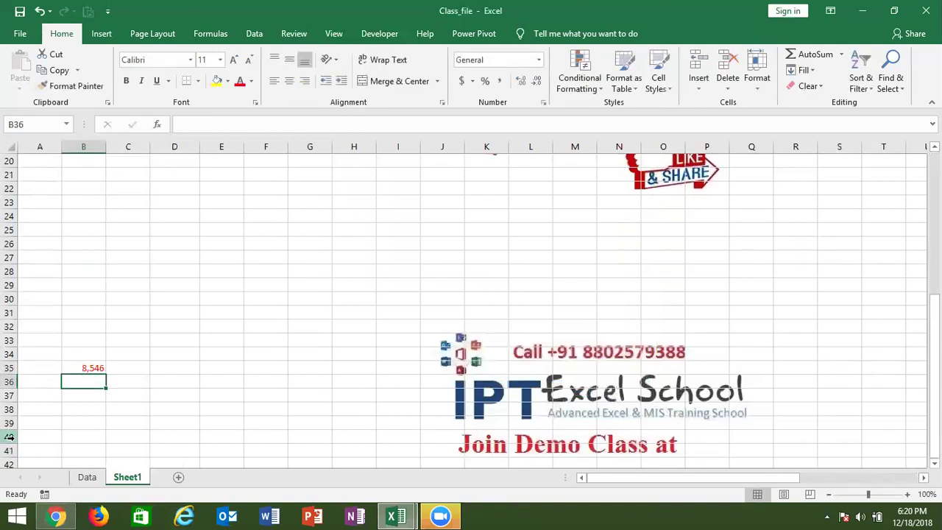
key("Up")
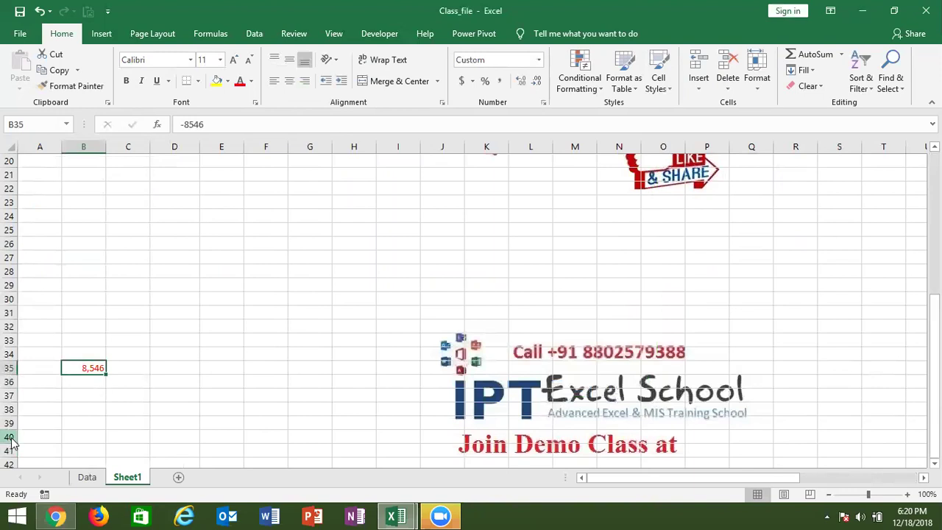
key("alt+Tab")
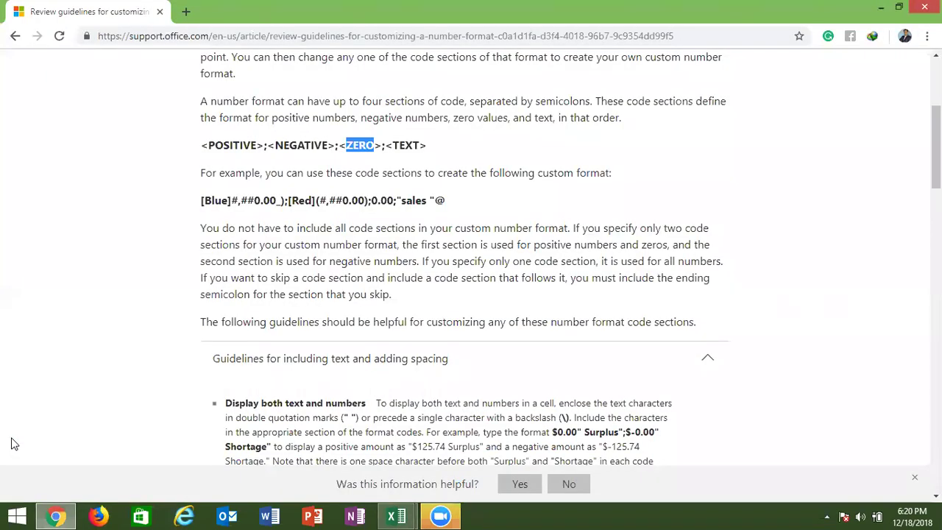
scroll(11, 444, "down", 1)
scroll(11, 443, "down", 1)
scroll(11, 444, "down", 1)
scroll(11, 444, "down", 1)
scroll(11, 443, "up", 1)
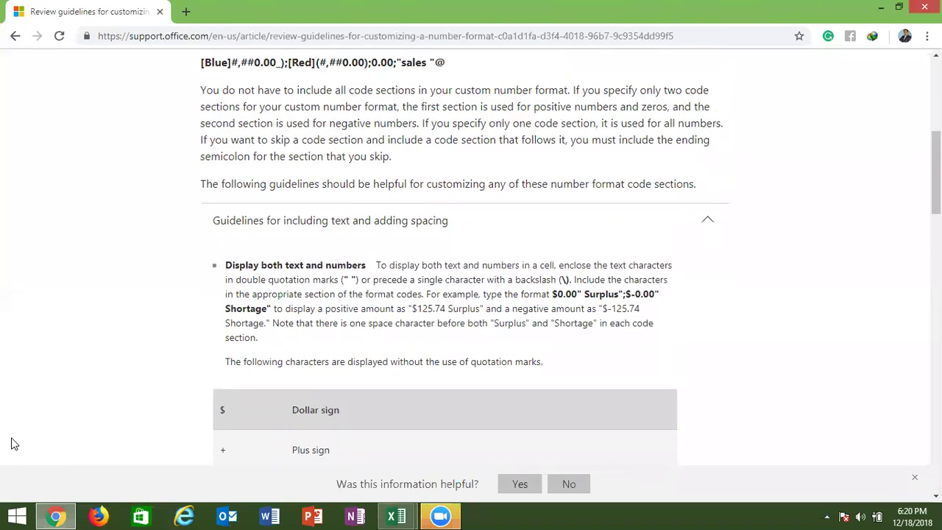
scroll(11, 444, "up", 1)
key("alt+Tab")
key("Up")
key("Up")
key("Up")
key("Up")
key("Up")
key("Up")
key("Up")
key("Up")
key("Up")
key("Up")
key("Down")
key("Down")
key("Down")
key("Down")
key("Down")
key("Down")
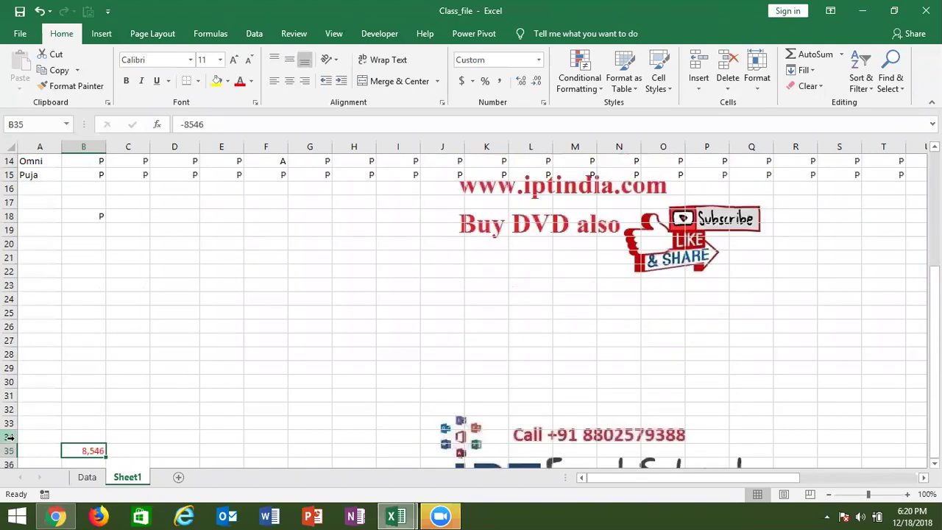
scroll(10, 437, "down", 1)
key("Down")
key("Down")
key("Down")
key("Down")
key("Down")
key("Down")
key("Down")
key("Down")
key("Down")
key("Down")
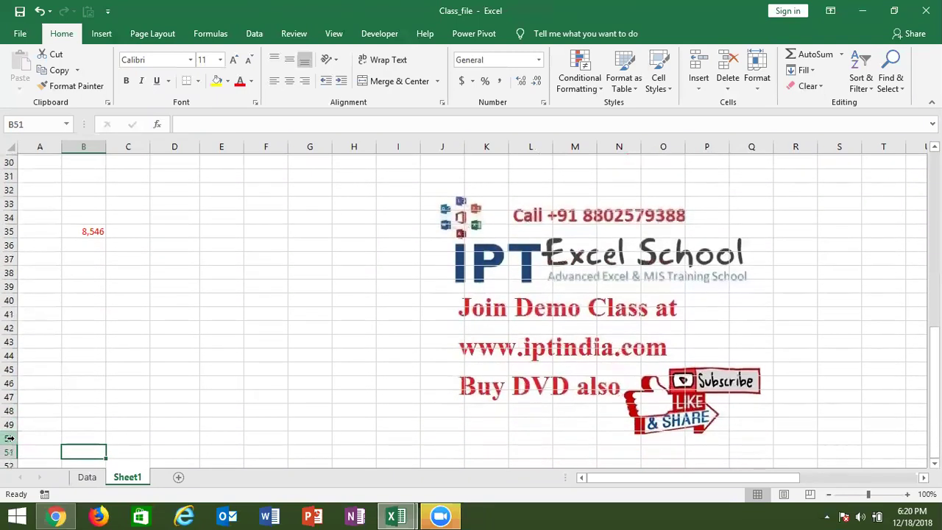
key("alt+Tab")
scroll(11, 444, "down", 2)
scroll(11, 443, "down", 3)
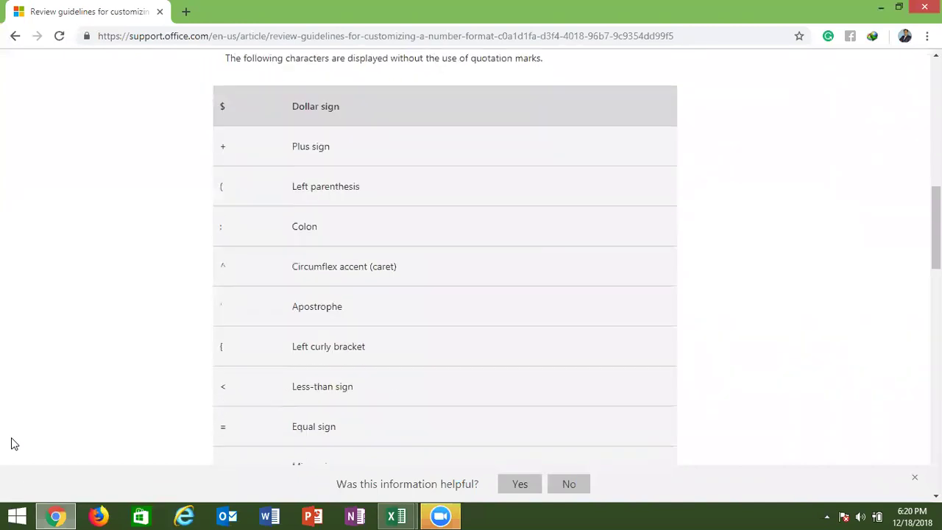
scroll(11, 444, "down", 1)
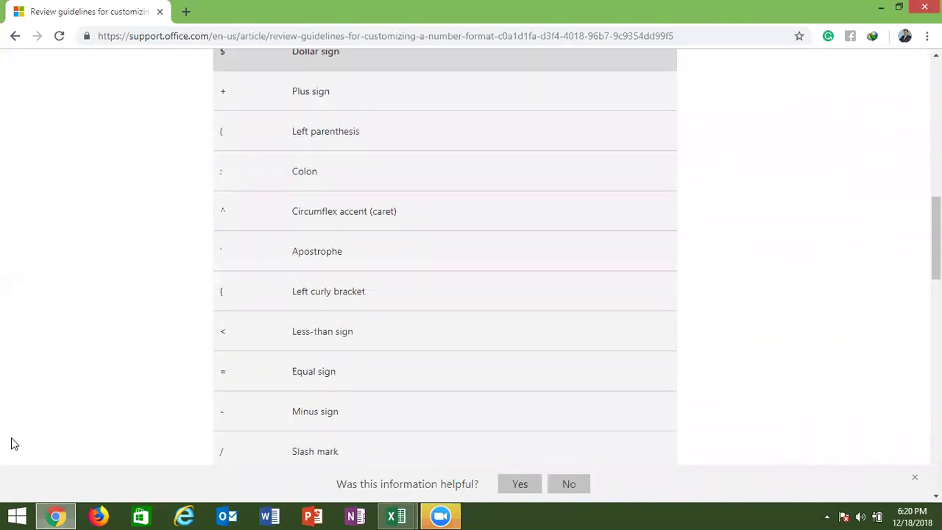
scroll(11, 443, "down", 1)
scroll(11, 444, "down", 1)
scroll(11, 444, "down", 1)
scroll(11, 443, "down", 1)
scroll(11, 443, "down", 1)
scroll(11, 444, "up", 1)
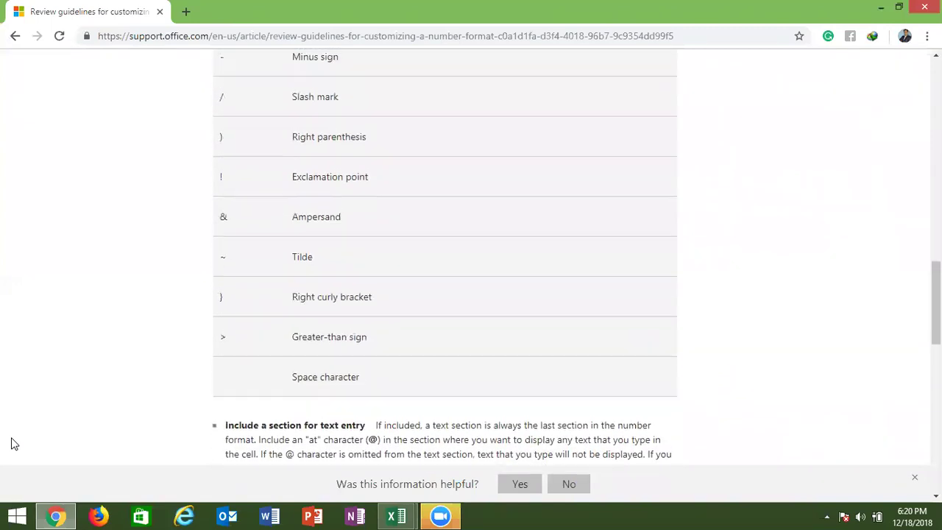
scroll(11, 444, "up", 6)
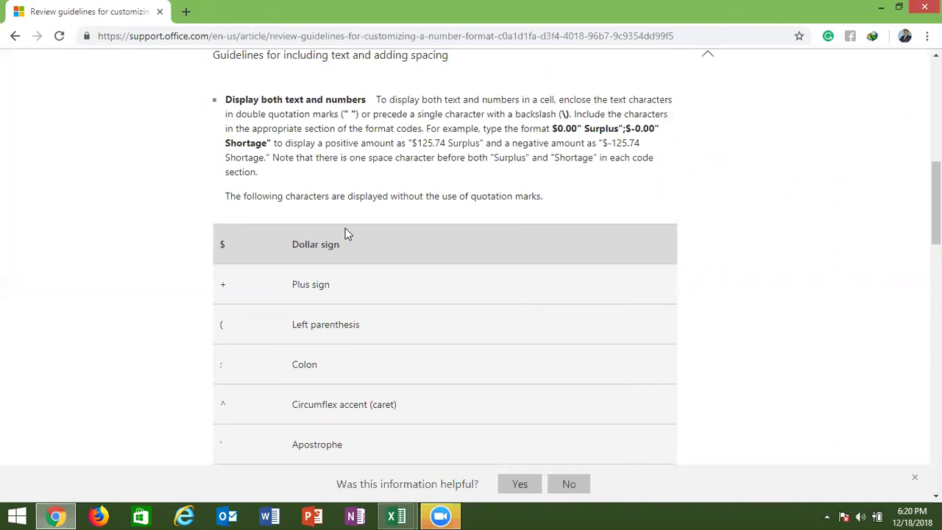
scroll(347, 233, "down", 1)
scroll(346, 230, "down", 4)
scroll(346, 230, "down", 1)
Type 5' 23'' as text in B40 and the number 523 in B41.
scroll(346, 228, "down", 1)
key("alt+Tab")
key("Up")
key("Up")
key("Up")
type("5")
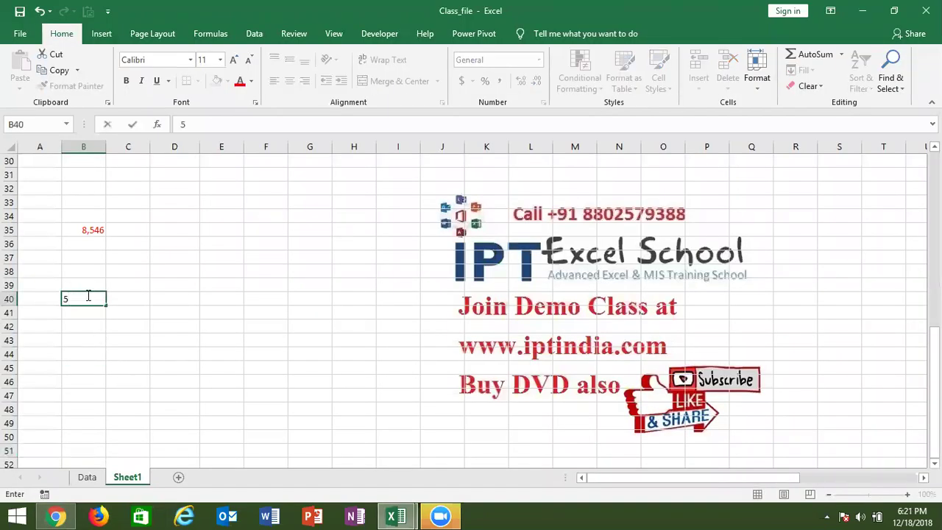
type("' 23''")
key("Return")
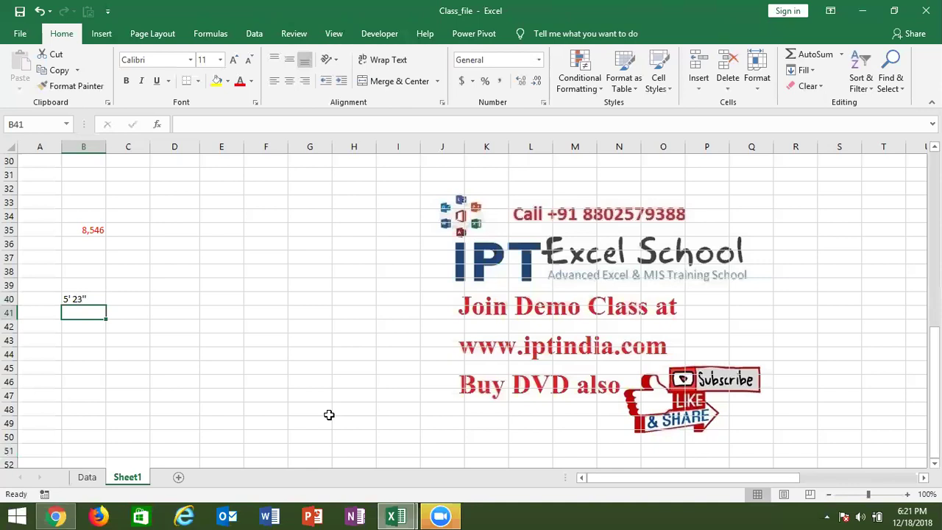
type("523")
key("Return")
key("Up")
Give B41 the custom format 0' 00'' so 523 displays as 5' 23''.
left_click(544, 102)
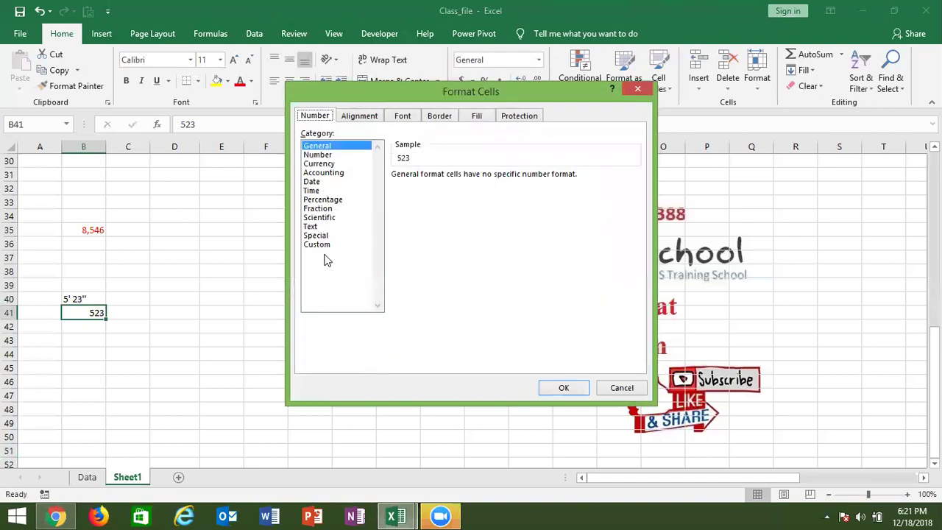
left_click(321, 245)
double_click(409, 186)
type("0' ")
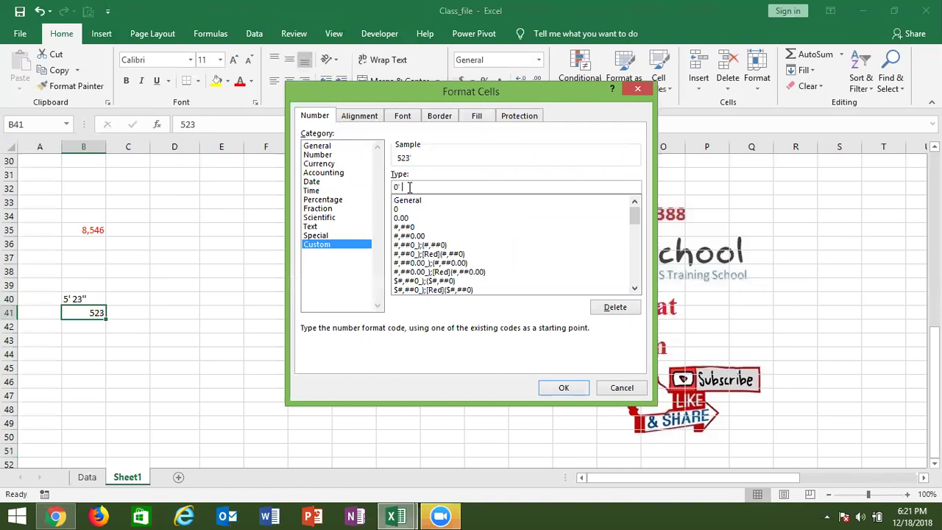
type("00")
type("''")
left_click(564, 388)
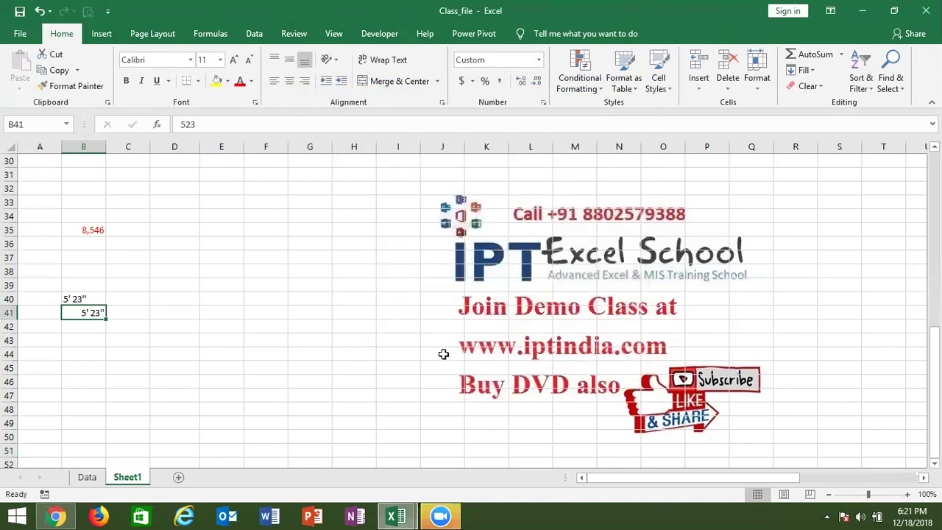
left_click(443, 354)
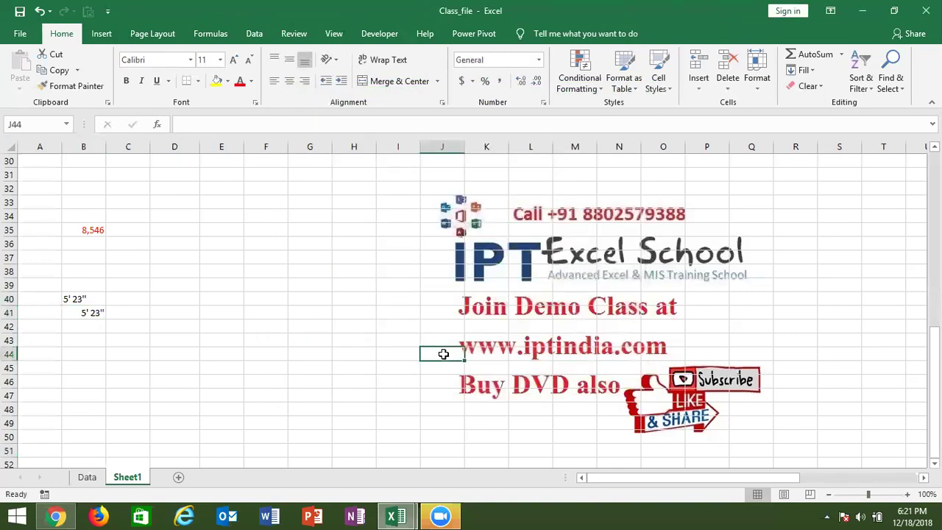
Scroll the support article to the text-entry section and highlight the "@ in the gross receipts example.
left_click(88, 313)
key("alt+Tab")
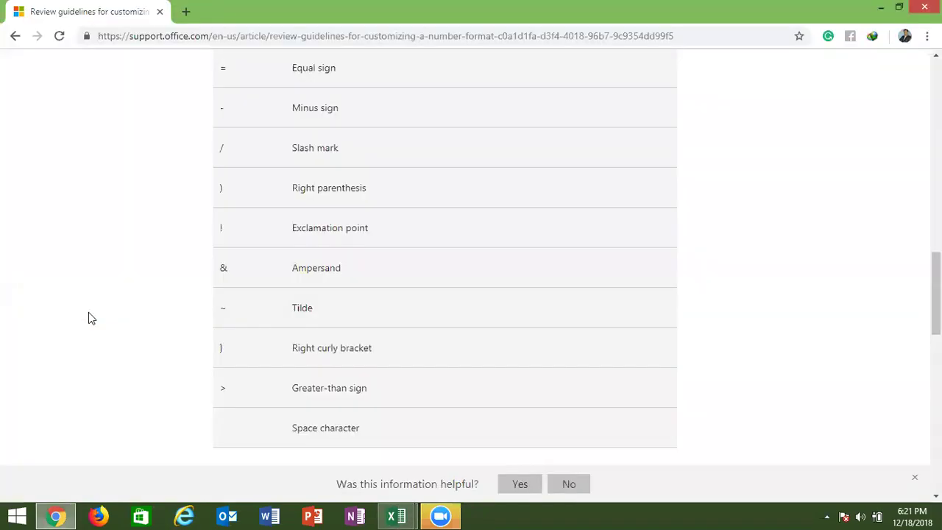
scroll(88, 312, "down", 1)
scroll(88, 317, "down", 2)
scroll(89, 318, "down", 1)
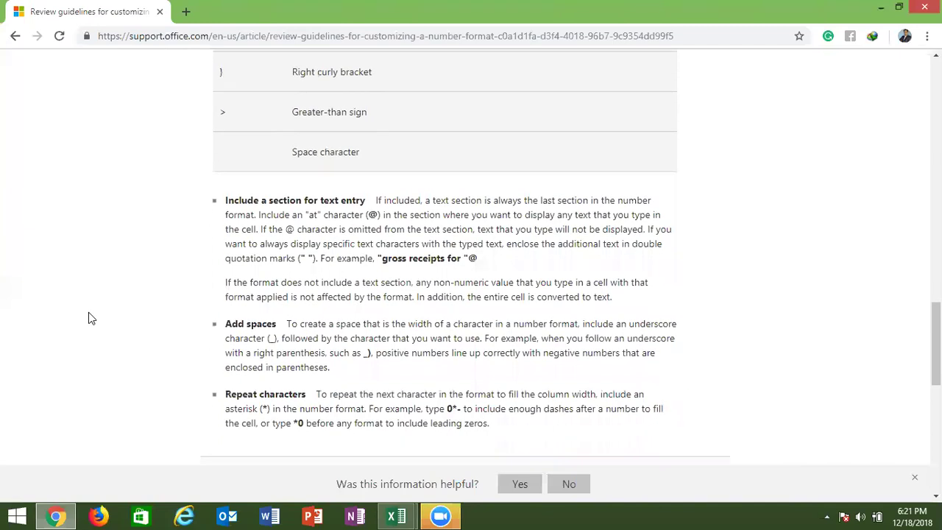
scroll(89, 318, "down", 1)
double_click(468, 203)
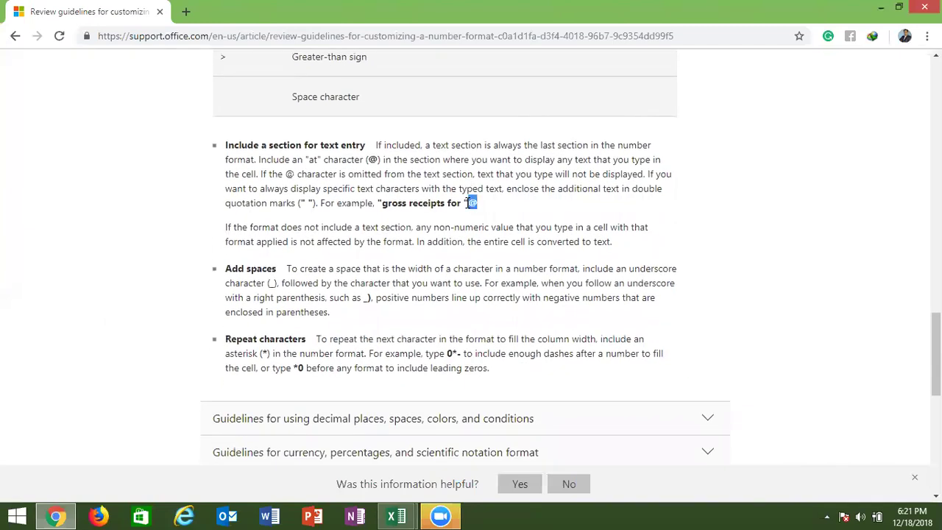
Add a new Sheet2 and enter the heading Name in A1.
key("alt+Tab")
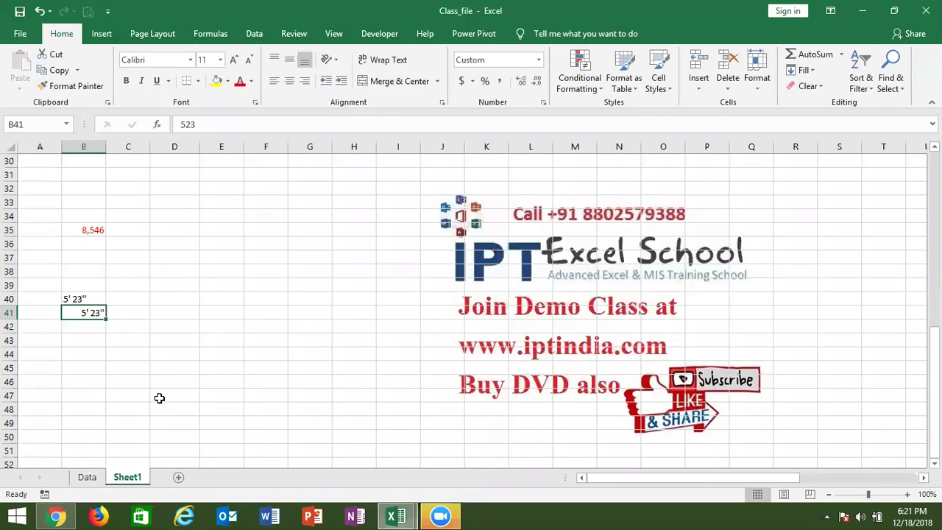
key("ctrl+Up")
key("ctrl+Up")
key("ctrl+Up")
key("ctrl+Up")
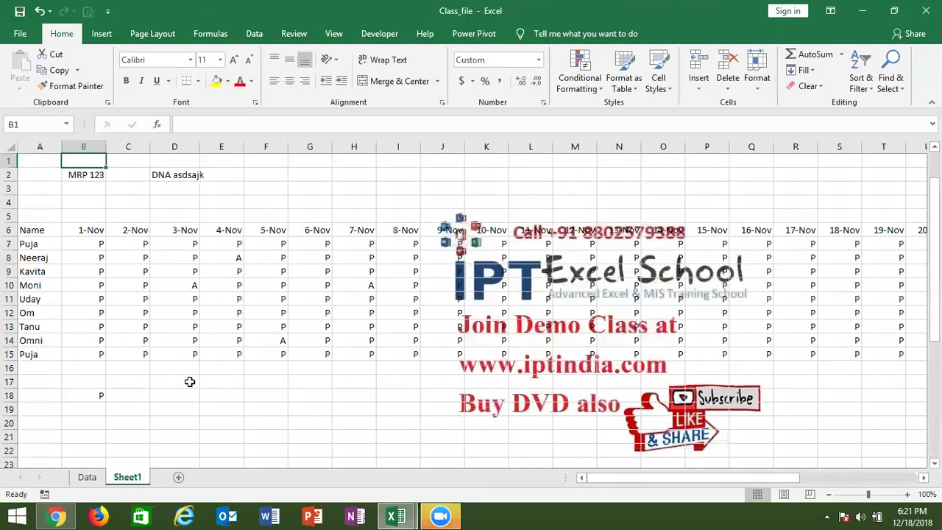
left_click(178, 476)
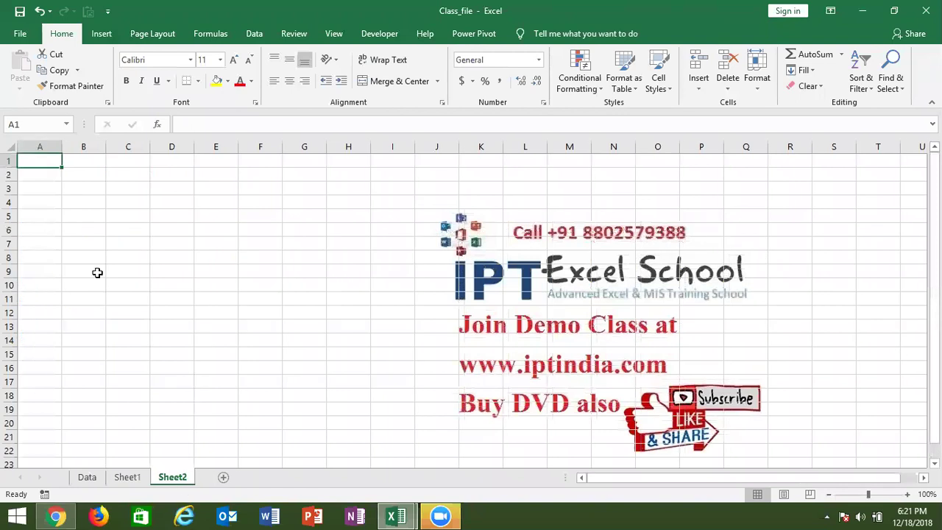
type("Name")
key("Return")
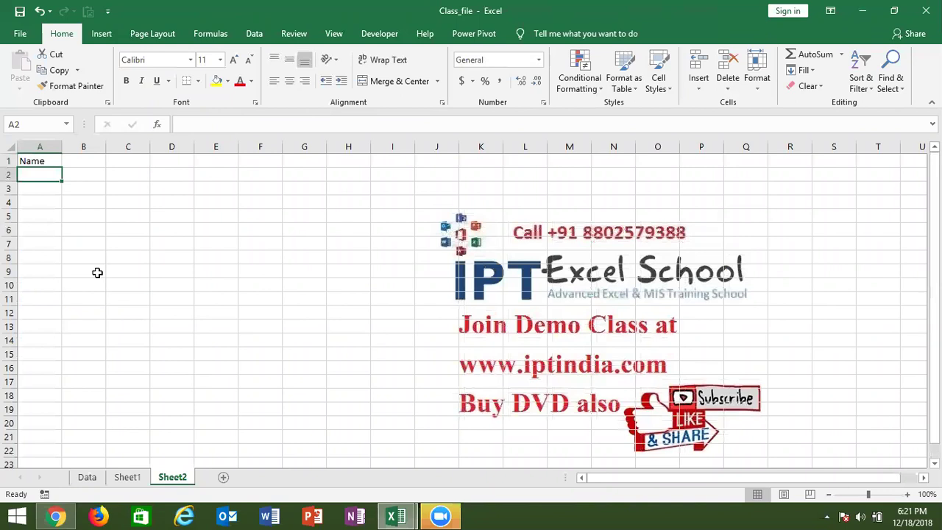
Type M/S IPT in A2, then clear the cell again.
type("M/S")
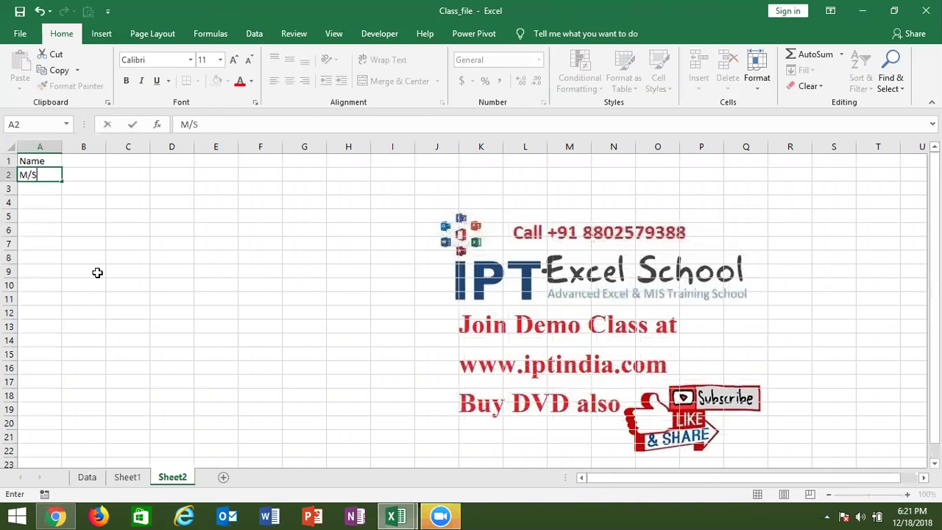
type(" IPT")
key("Return")
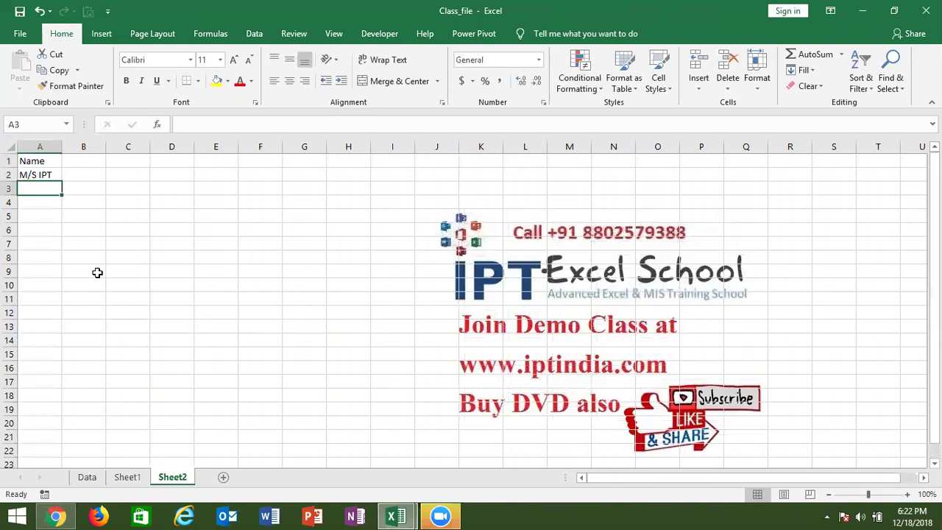
key("Up")
key("Delete")
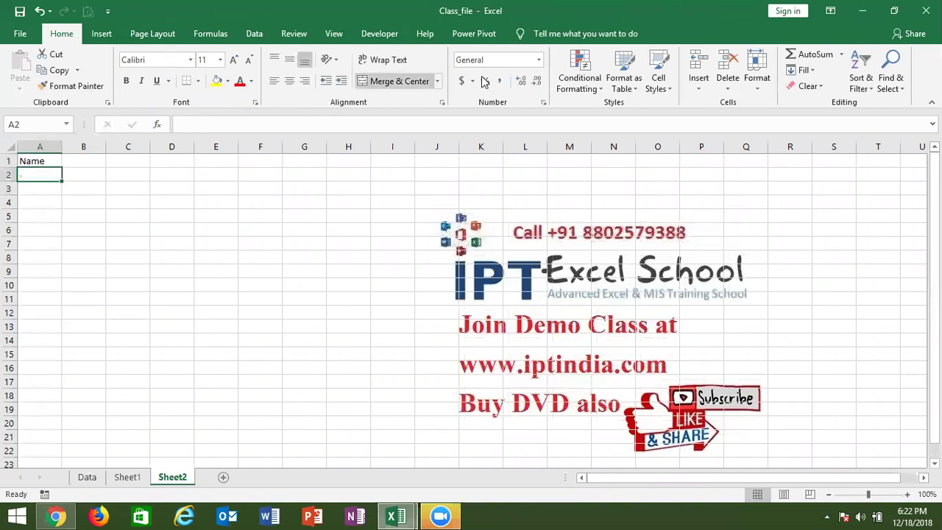
Format A2 with the custom code "M/S" @ and enter IPT so it reads M/S IPT.
left_click(543, 105)
left_click(328, 244)
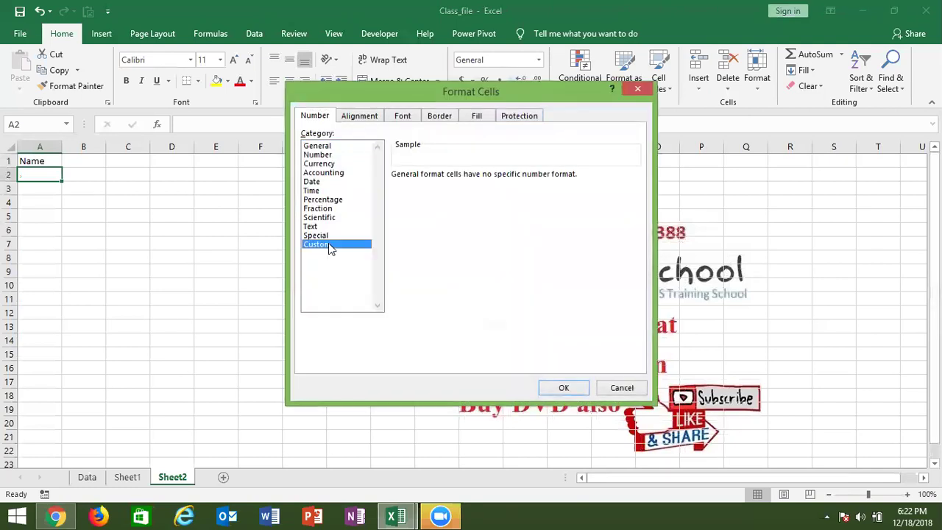
double_click(410, 187)
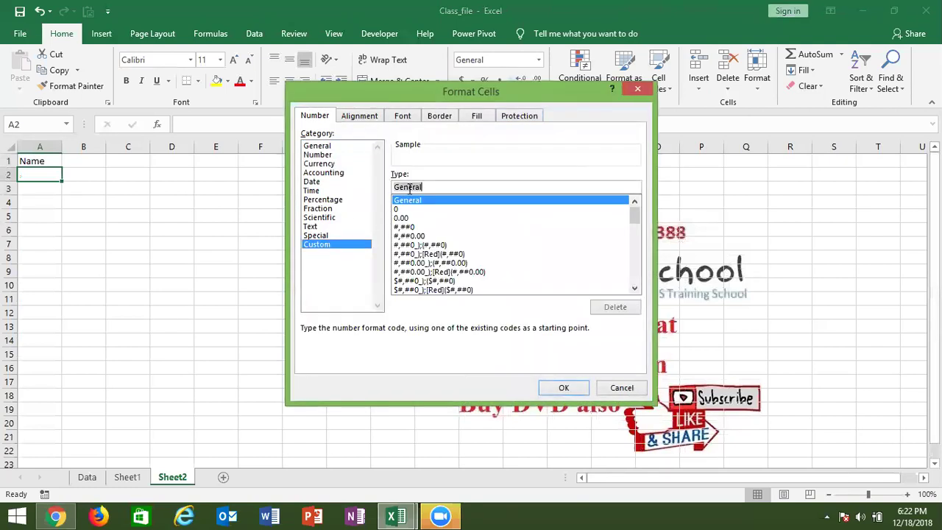
type("\"")
key("BackSpace")
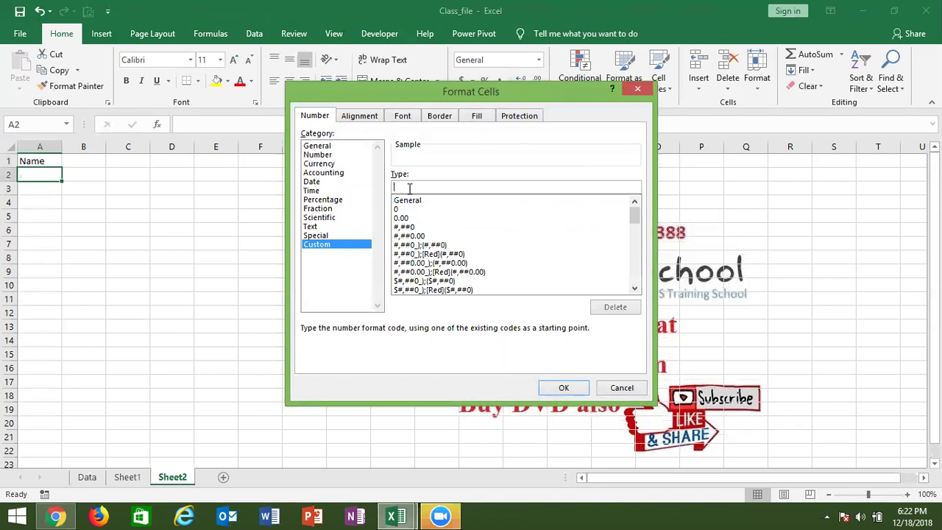
type("\"M/S")
type("\" @")
key("Return")
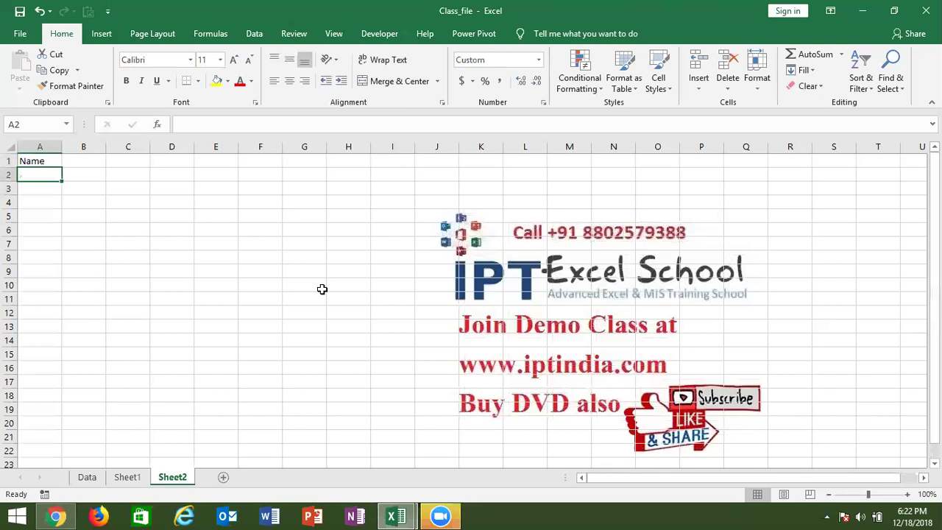
type("IPT")
key("Return")
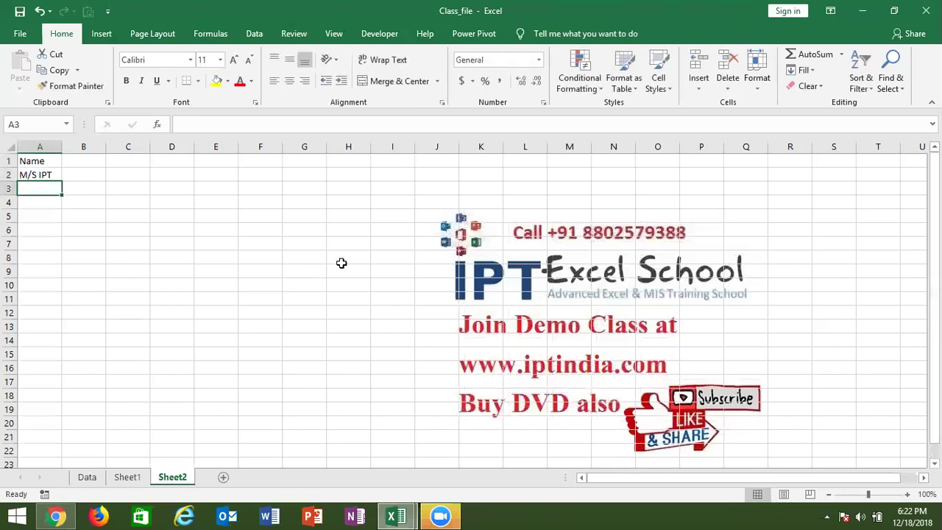
Enter the heading Address in B1.
left_click(100, 162)
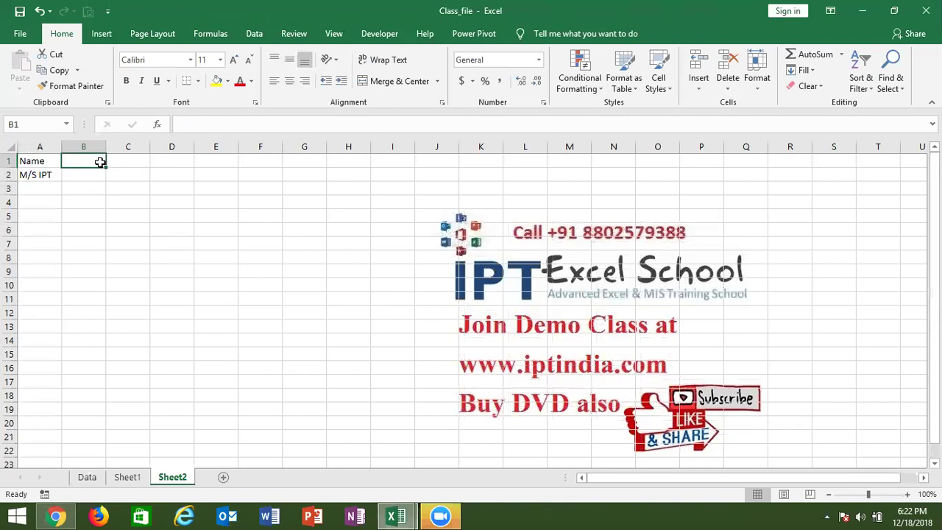
type("Address")
key("Return")
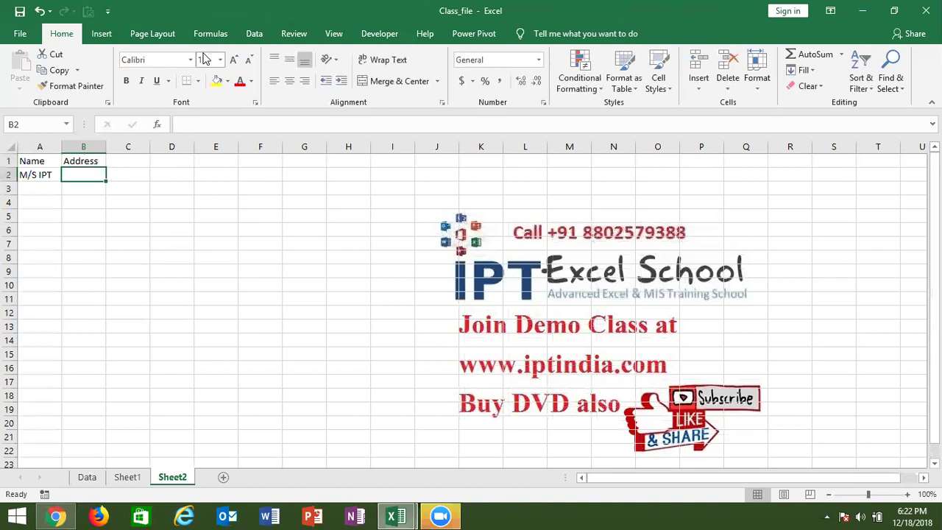
Format B2 with @ "New Delhi 110062" and enter 101 to show the full address.
left_click(543, 102)
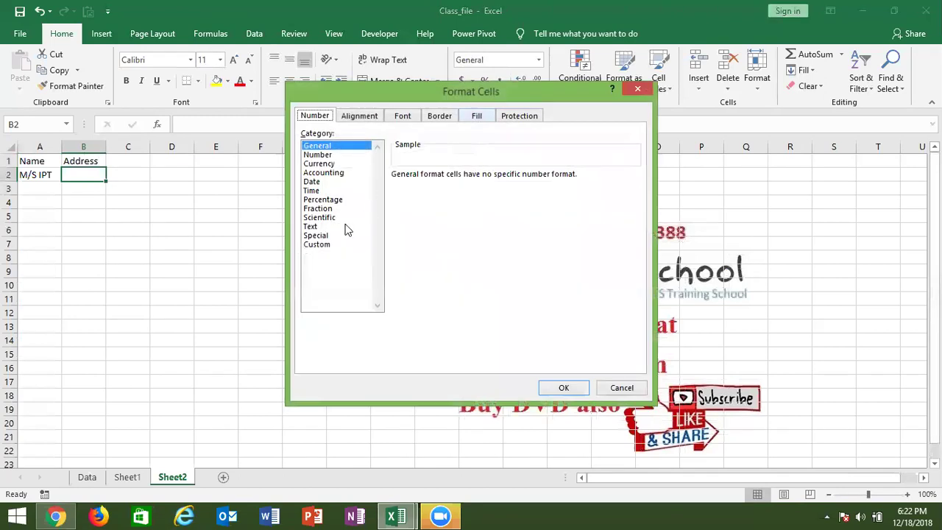
left_click(328, 246)
double_click(410, 187)
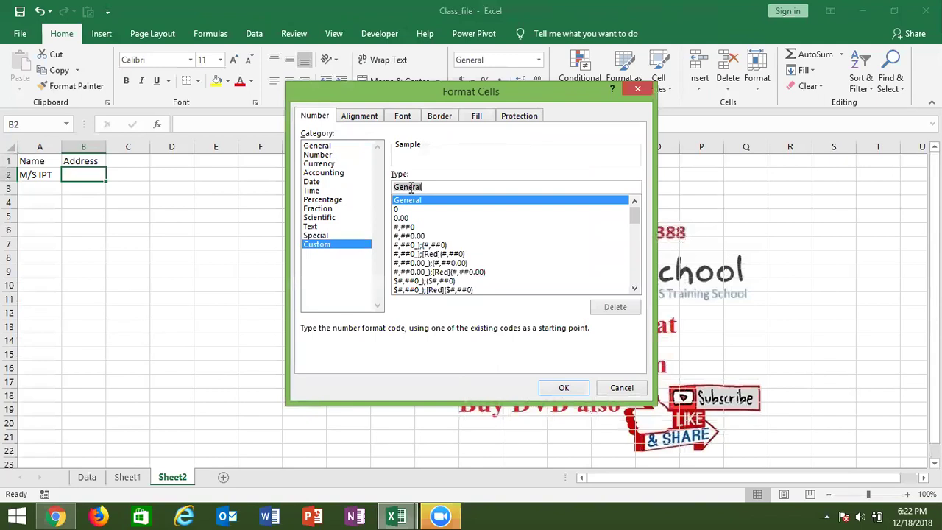
type("@ \"NE")
key("BackSpace")
key("BackSpace")
type("New")
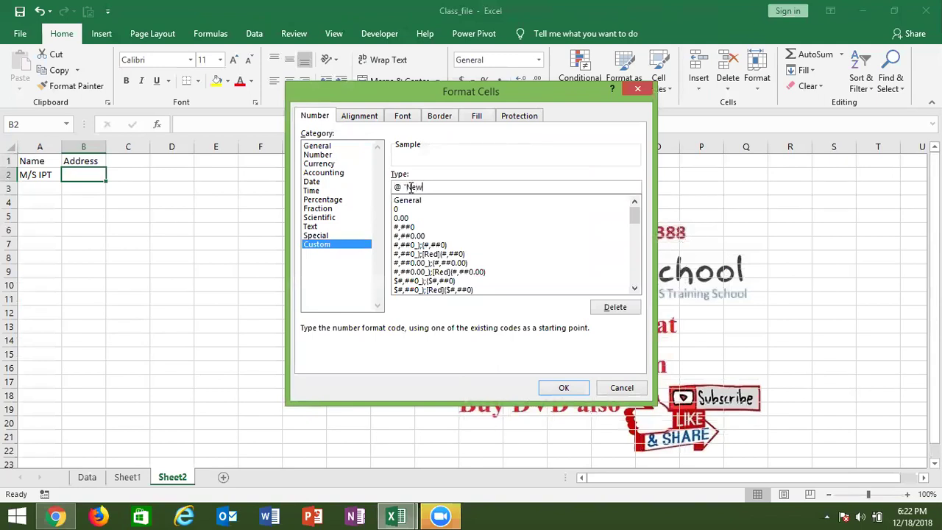
type(" Delhi ")
type("110062\"")
key("Return")
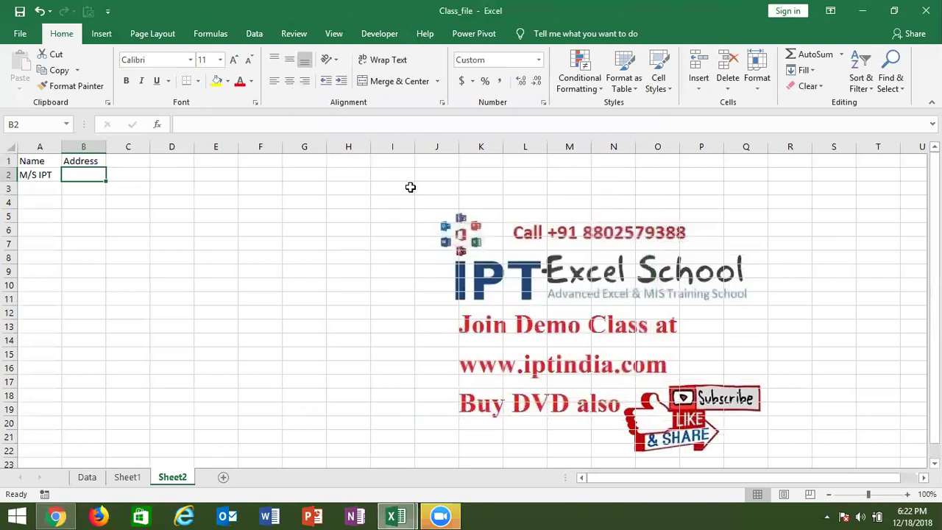
type("101")
key("Return")
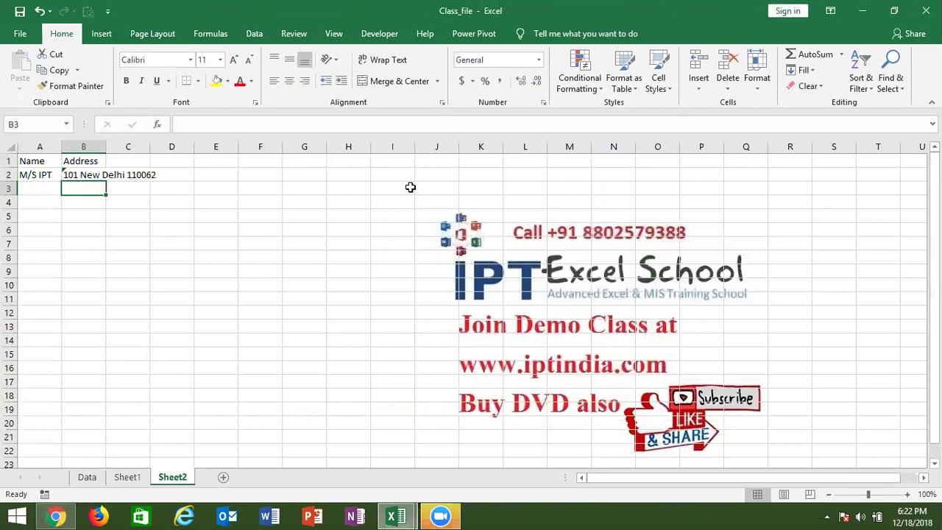
Expand the decimal places, spaces, colors and conditions guidelines, note the 0*- repeat example, then select E3.
key("alt+Tab")
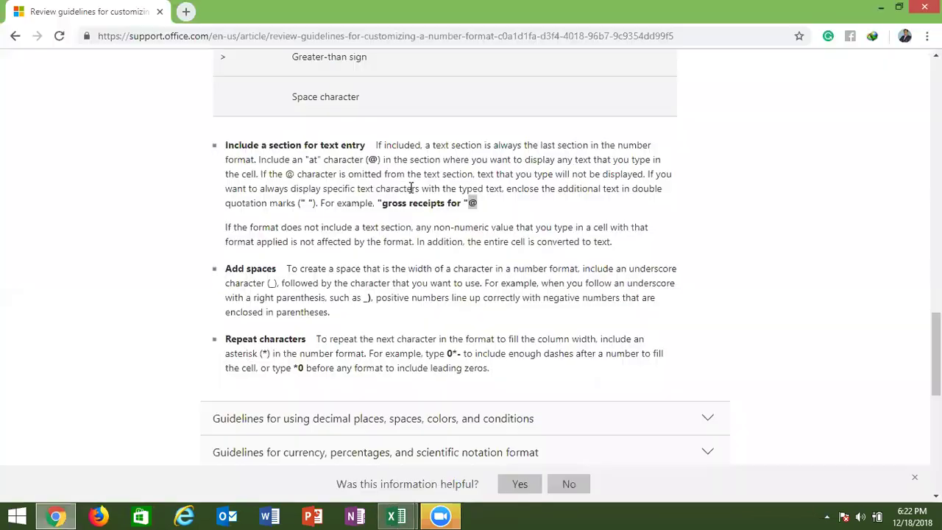
scroll(410, 188, "down", 1)
scroll(411, 188, "down", 1)
scroll(410, 188, "down", 1)
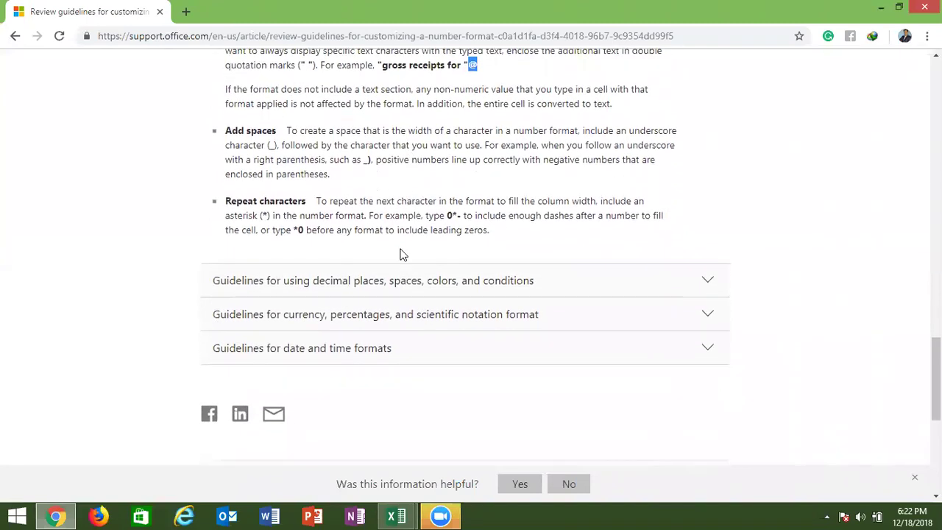
left_click(392, 279)
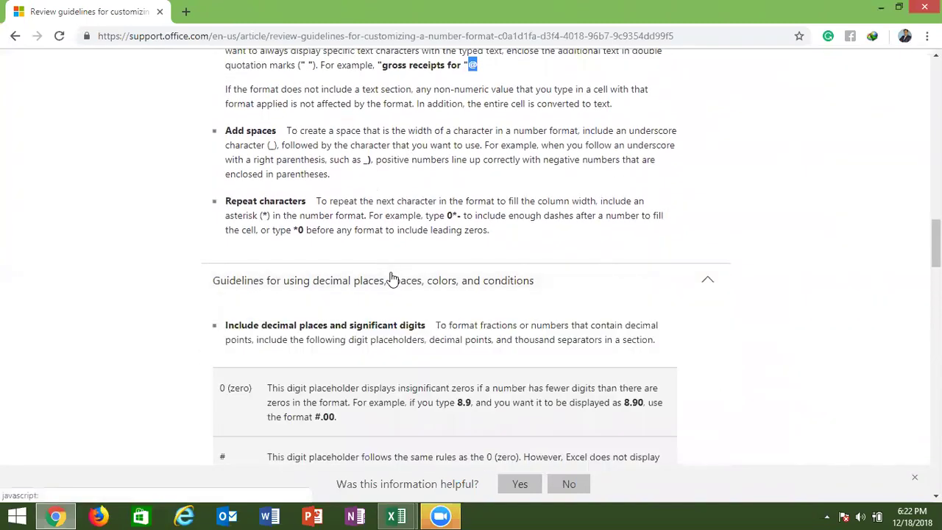
scroll(393, 279, "up", 1)
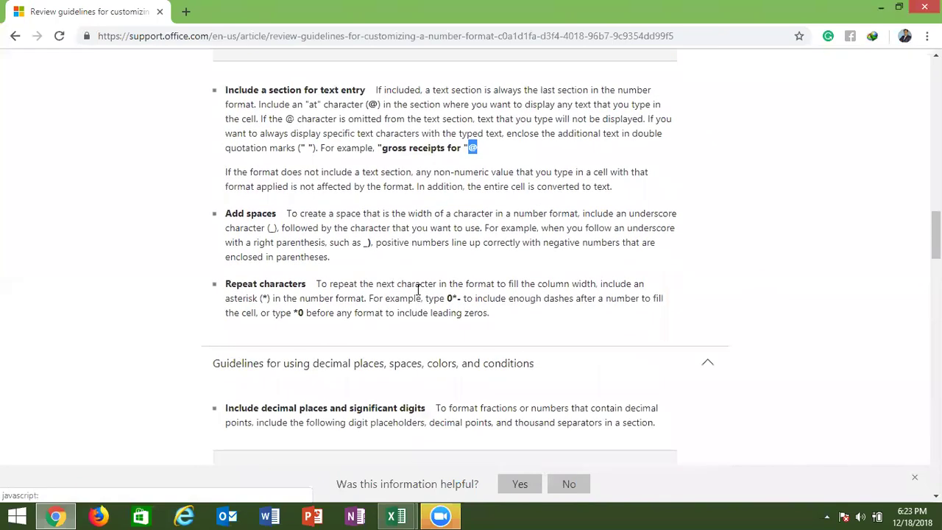
left_click(454, 297)
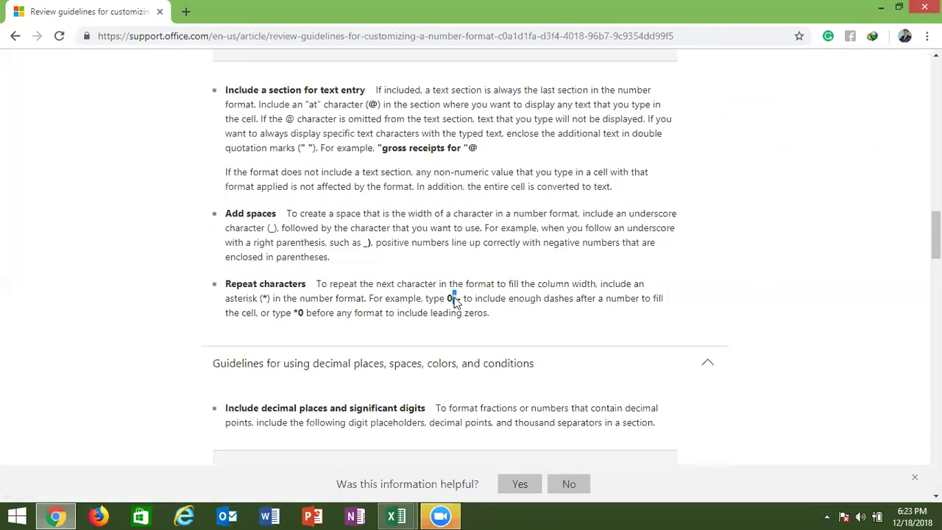
key("alt+Tab")
left_click(201, 188)
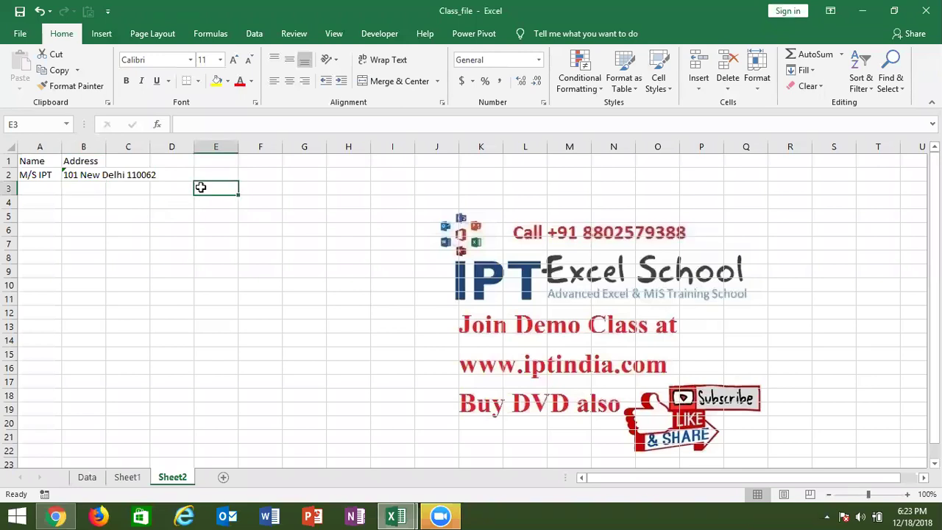
Enter 500 in cell E3, then clear it again.
type("500")
key("Return")
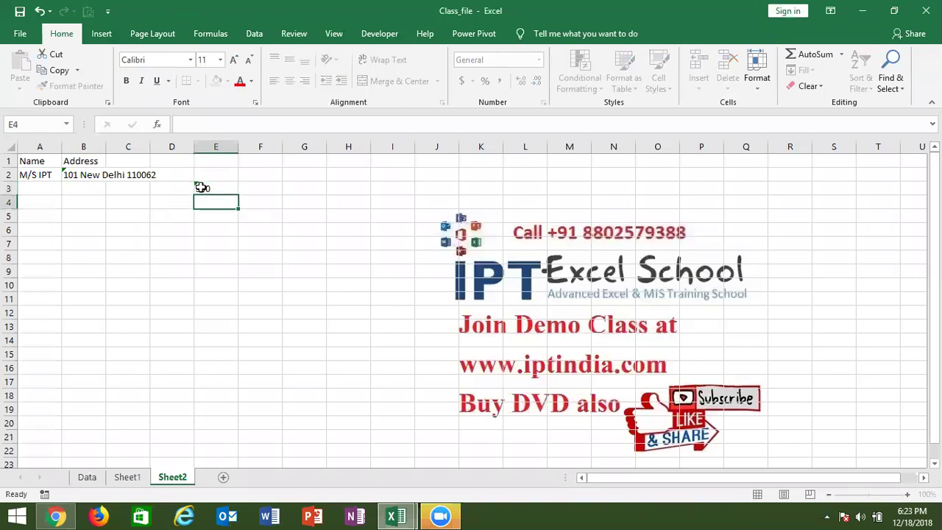
left_click(222, 189)
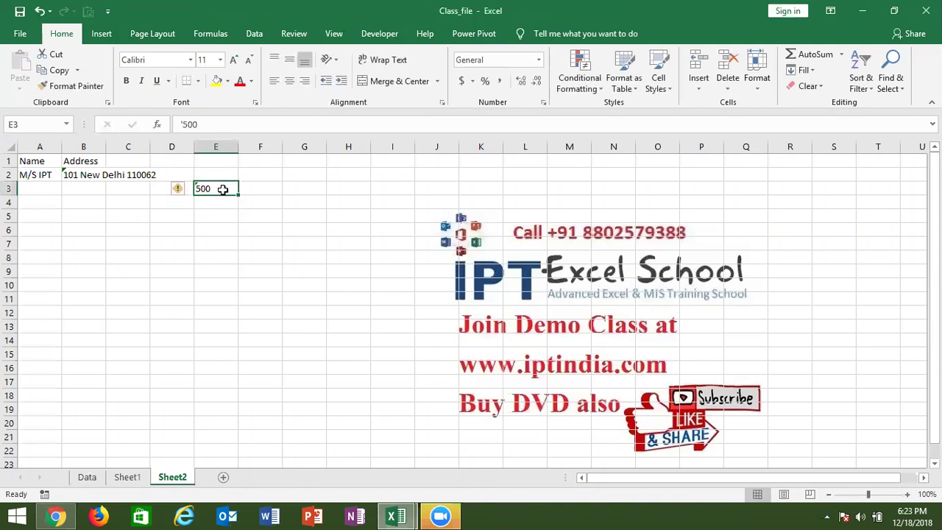
key("Delete")
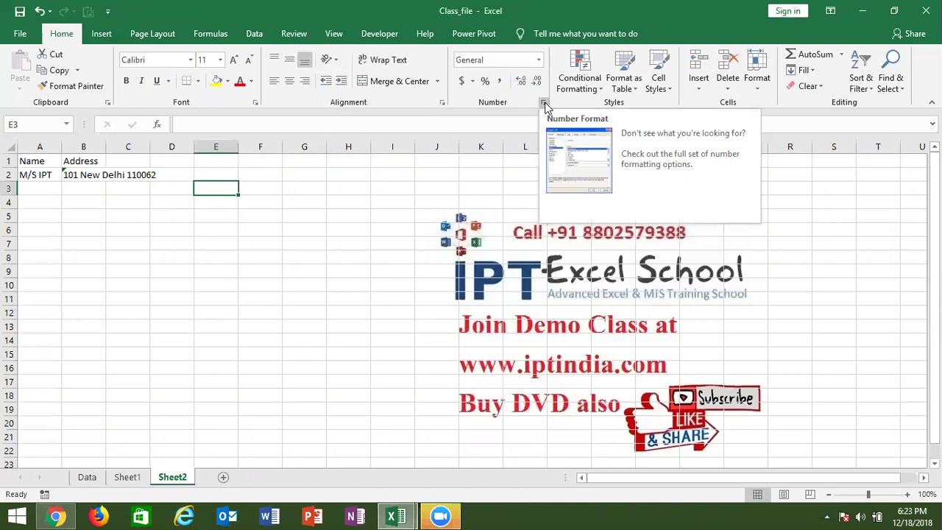
Give E3 a custom @ repeat-character format, enter '5000, and widen column E.
left_click(545, 105)
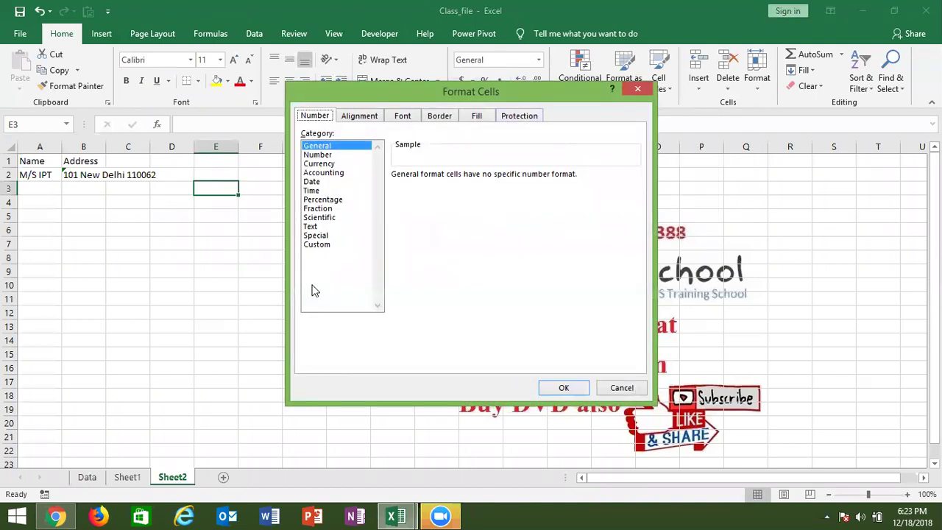
left_click(322, 245)
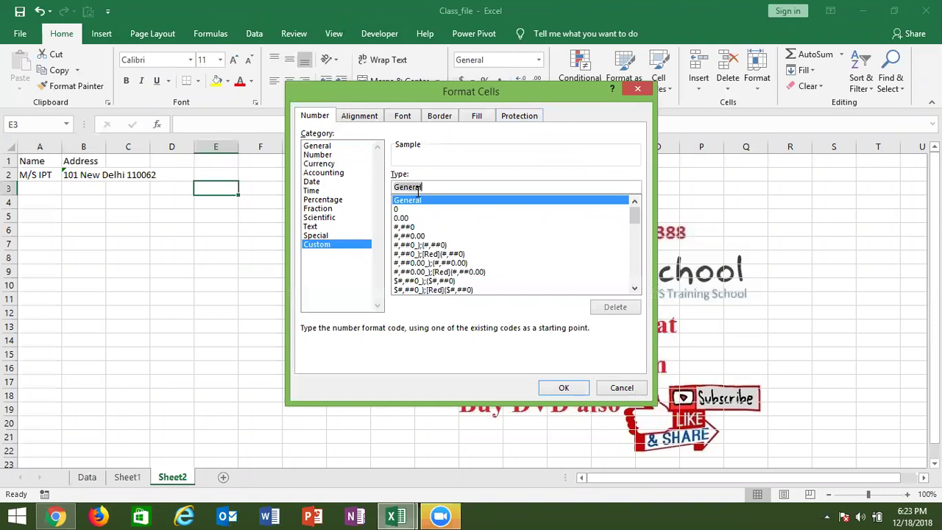
double_click(417, 189)
type("@")
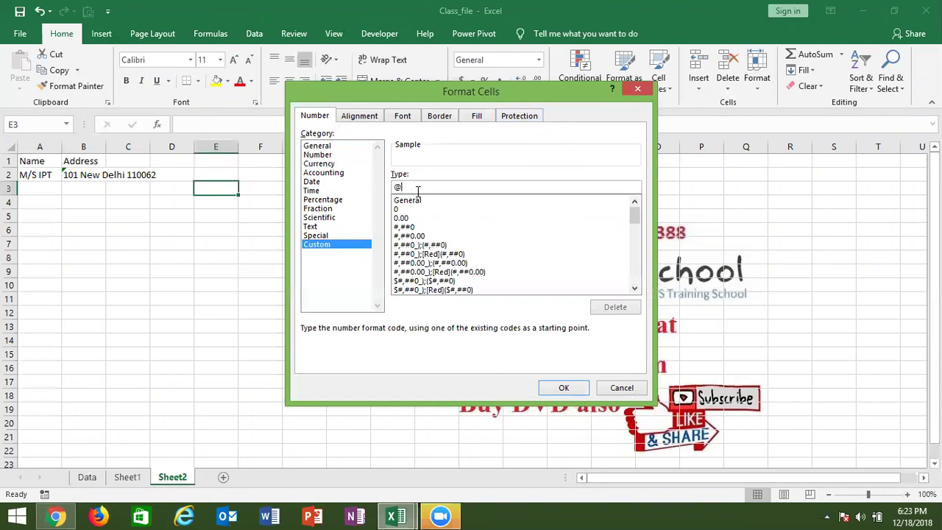
type("\"")
type("-")
left_click(564, 388)
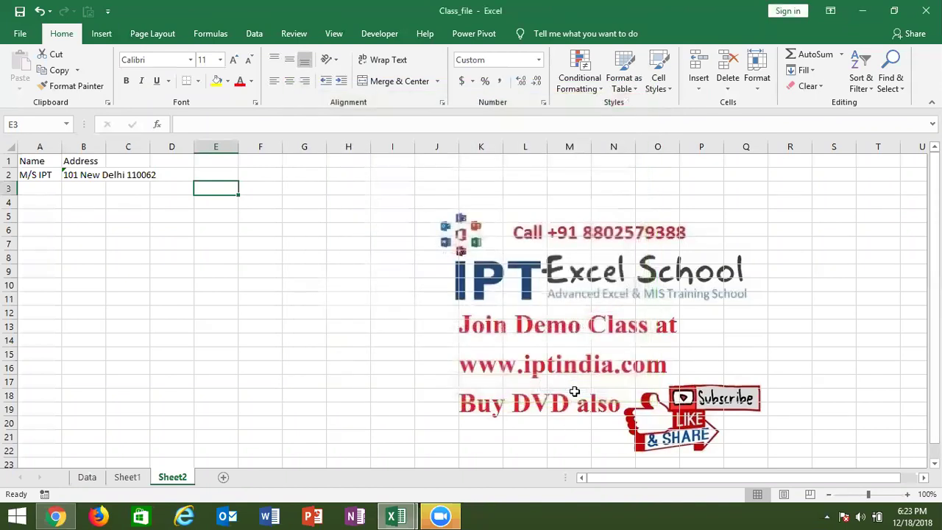
type("'5000")
key("Return")
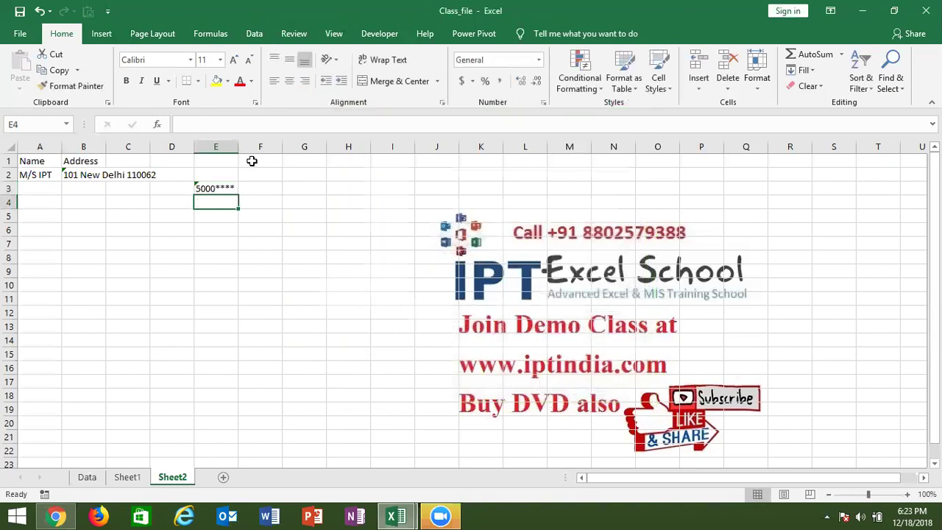
mouse_move(239, 147)
left_mouse_down()
mouse_move(346, 149)
mouse_move(237, 160)
left_mouse_up()
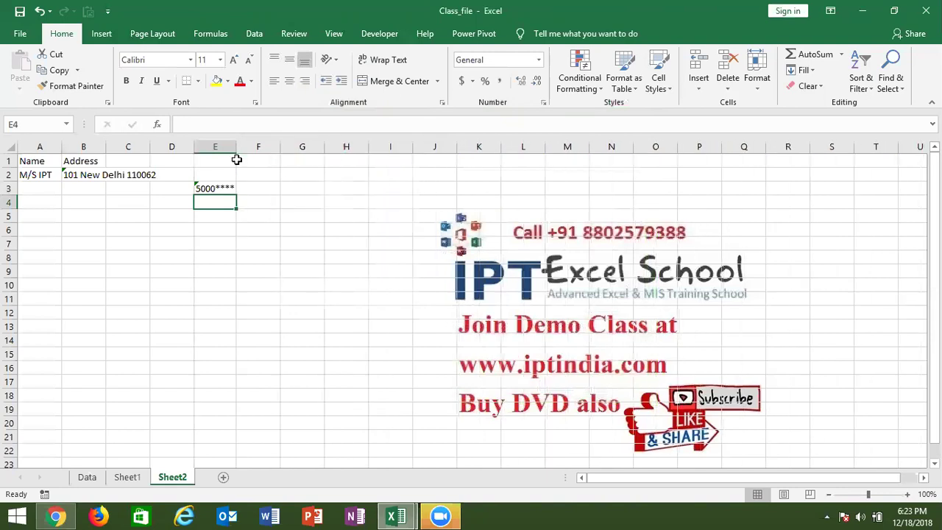
Scroll the guidelines article down to the decimal examples and highlight the 8.900 result.
key("alt+Tab")
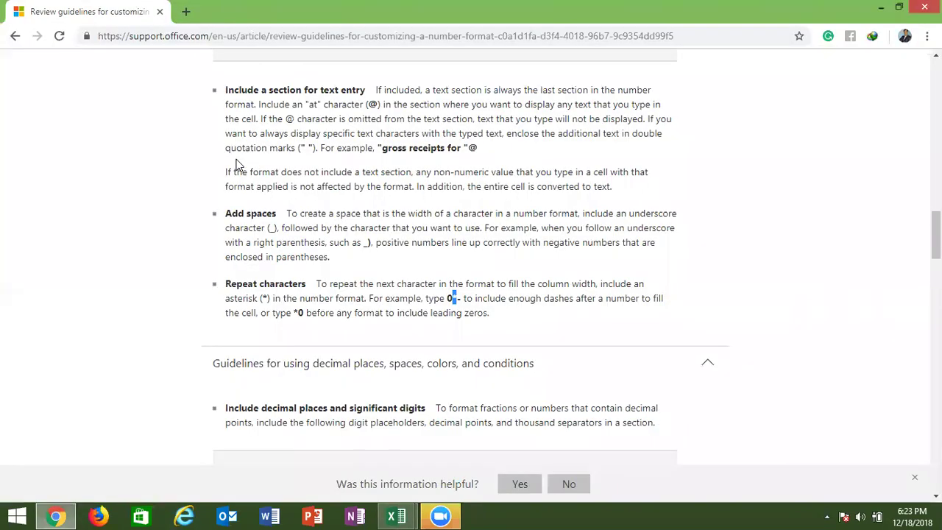
scroll(237, 164, "down", 1)
scroll(237, 164, "down", 1)
scroll(237, 165, "down", 1)
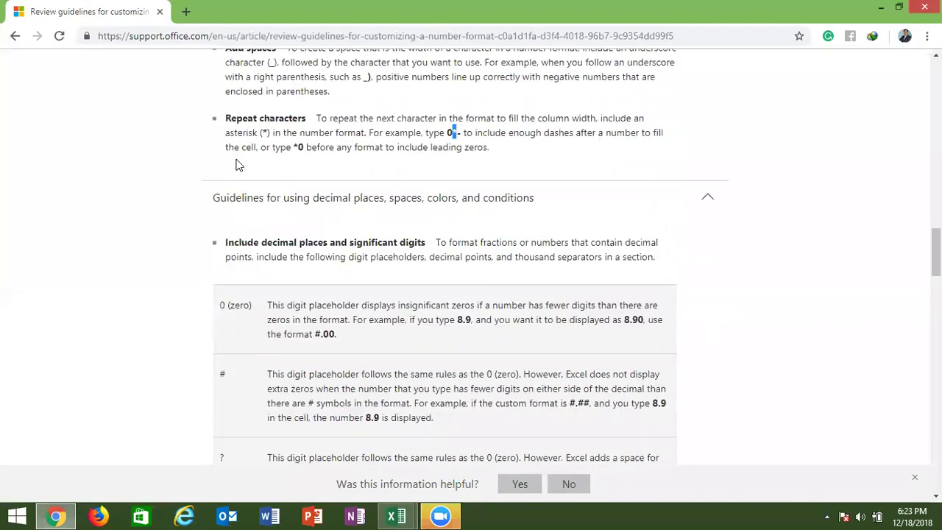
scroll(237, 165, "down", 2)
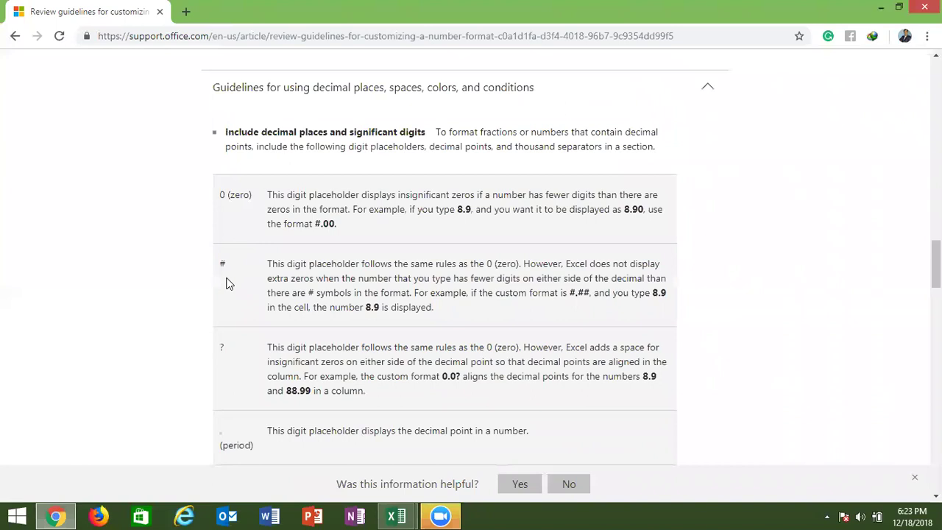
scroll(228, 283, "down", 1)
scroll(228, 284, "down", 1)
scroll(228, 284, "down", 2)
scroll(228, 283, "down", 1)
scroll(229, 283, "down", 1)
scroll(228, 283, "down", 2)
scroll(228, 280, "down", 1)
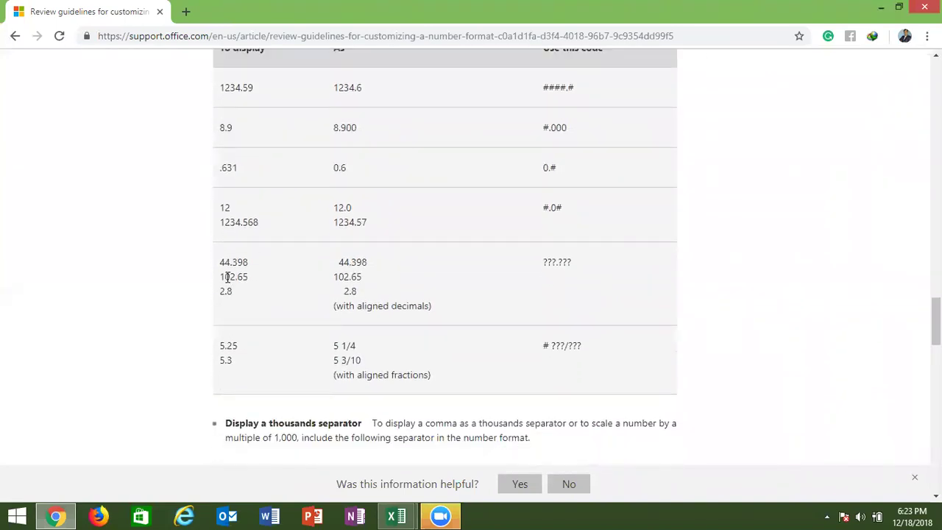
double_click(336, 142)
Highlight the thousands-separator examples: #,### with 12,000 and 0.0,, showing 12.
scroll(514, 155, "down", 2)
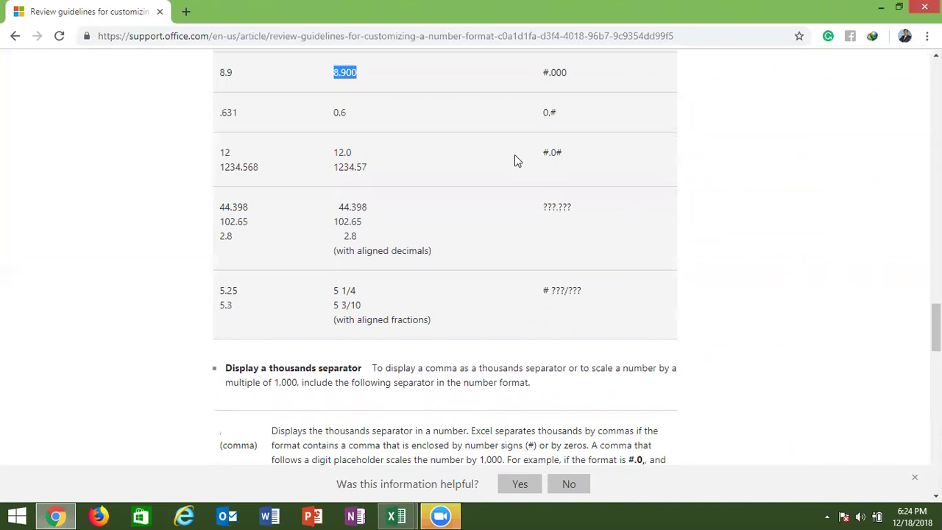
scroll(514, 156, "down", 1)
scroll(515, 155, "down", 1)
scroll(514, 155, "down", 1)
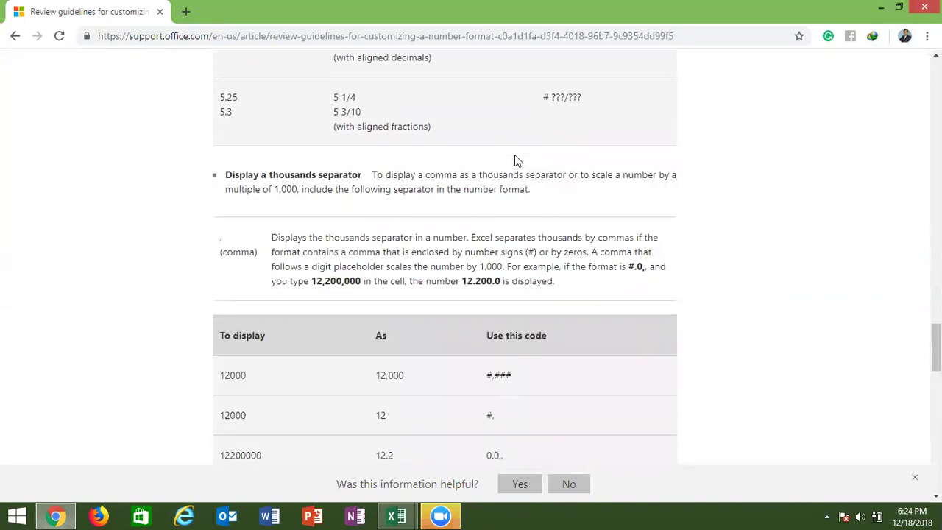
scroll(514, 154, "down", 1)
scroll(515, 155, "down", 2)
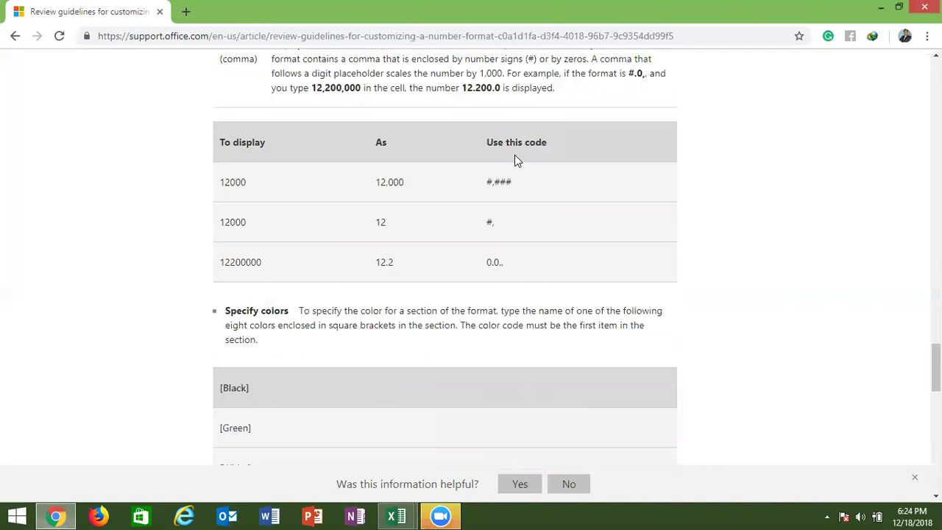
scroll(515, 156, "down", 1)
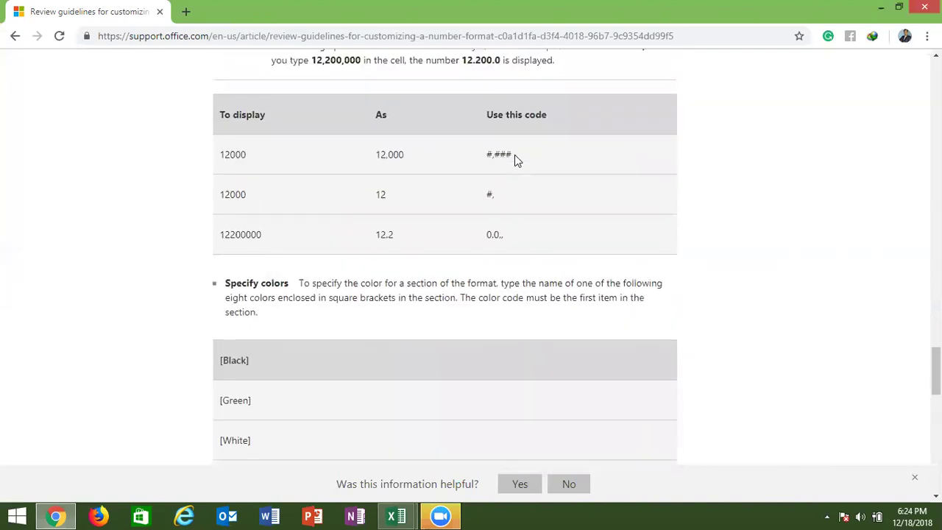
triple_click(503, 153)
left_click(495, 198)
left_click_drag(505, 154, 512, 154)
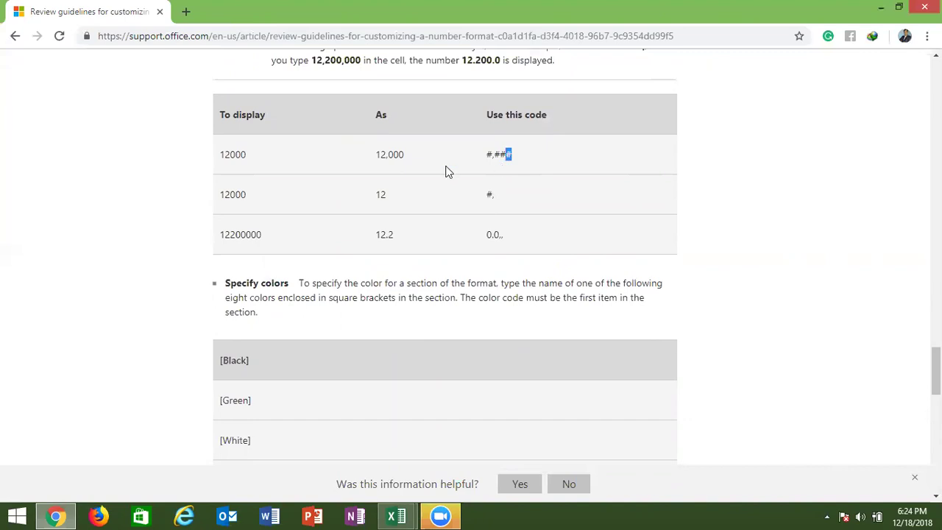
double_click(397, 156)
left_click_drag(490, 204, 493, 208)
double_click(381, 194)
left_click(501, 234)
left_click_drag(503, 234, 498, 234)
Highlight the colour codes [Black], [Green], [Blue], [Magenta], [Yellow], [Cyan] and [Red].
scroll(295, 231, "down", 1)
scroll(295, 231, "down", 1)
scroll(295, 232, "down", 1)
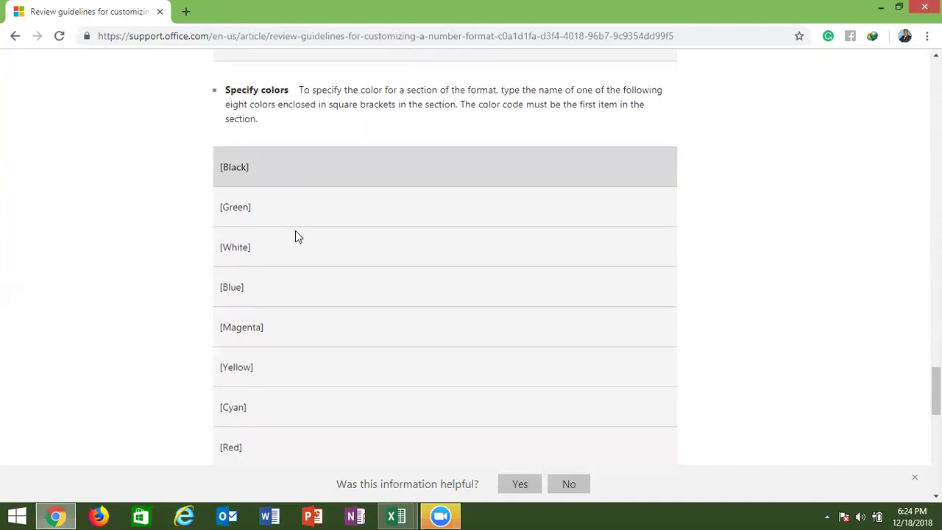
scroll(295, 231, "down", 1)
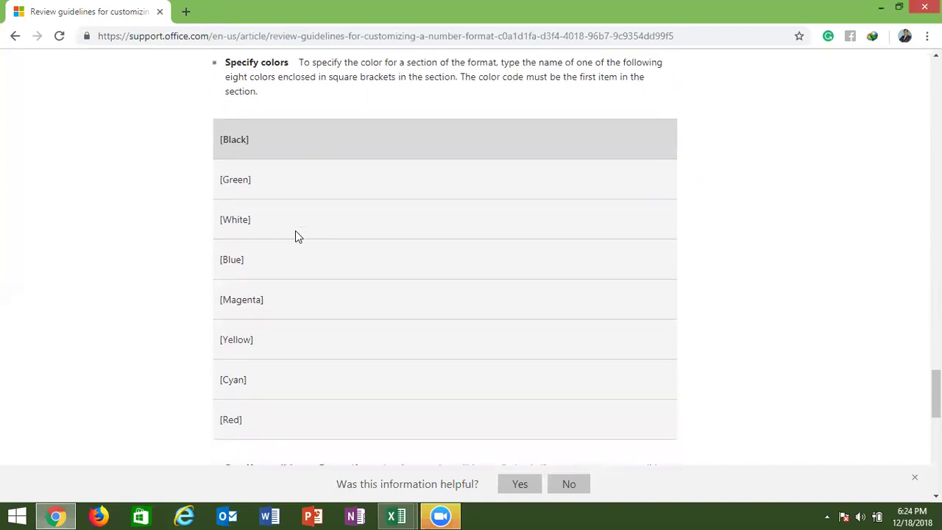
double_click(238, 144)
double_click(240, 199)
left_click(229, 246)
double_click(232, 271)
double_click(237, 301)
double_click(235, 340)
double_click(228, 397)
left_click(231, 420)
scroll(231, 420, "down", 2)
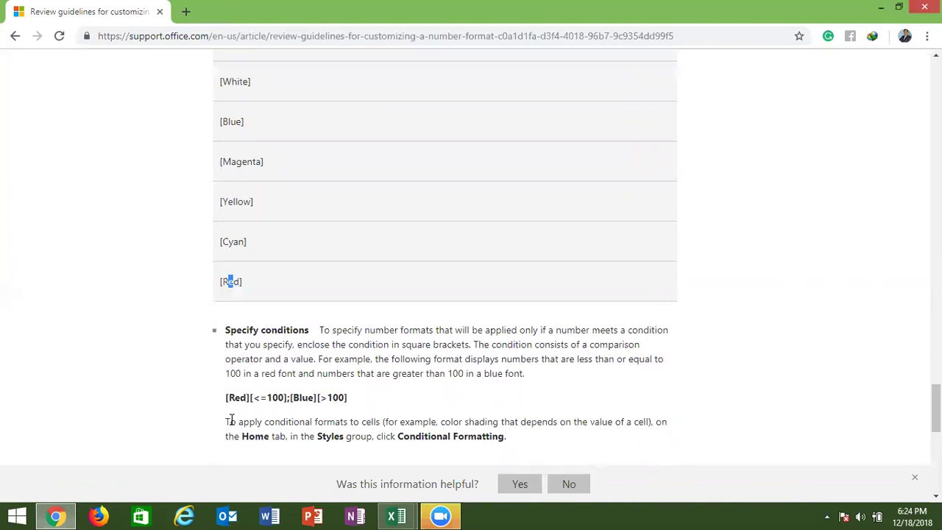
Apply the custom format [GREEN][>100];[RED][<100] to all of column G.
key("alt+Tab")
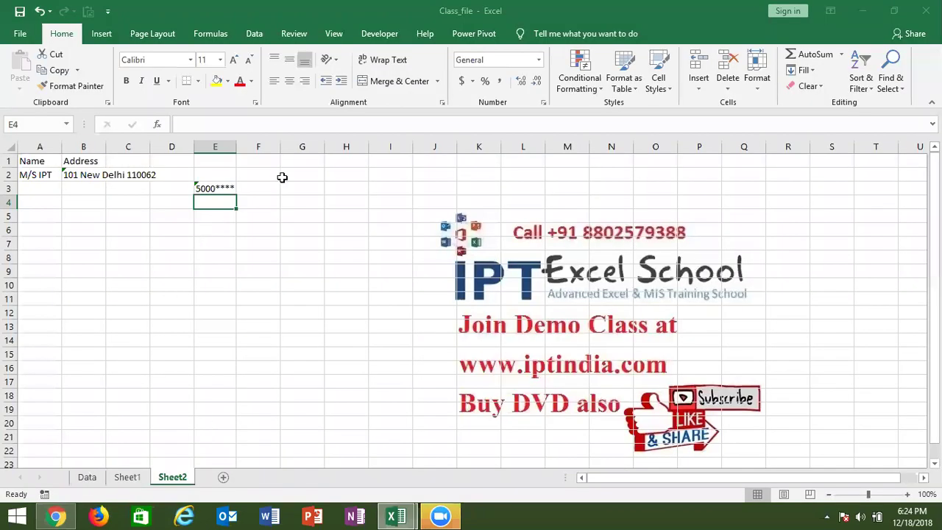
left_click(299, 159)
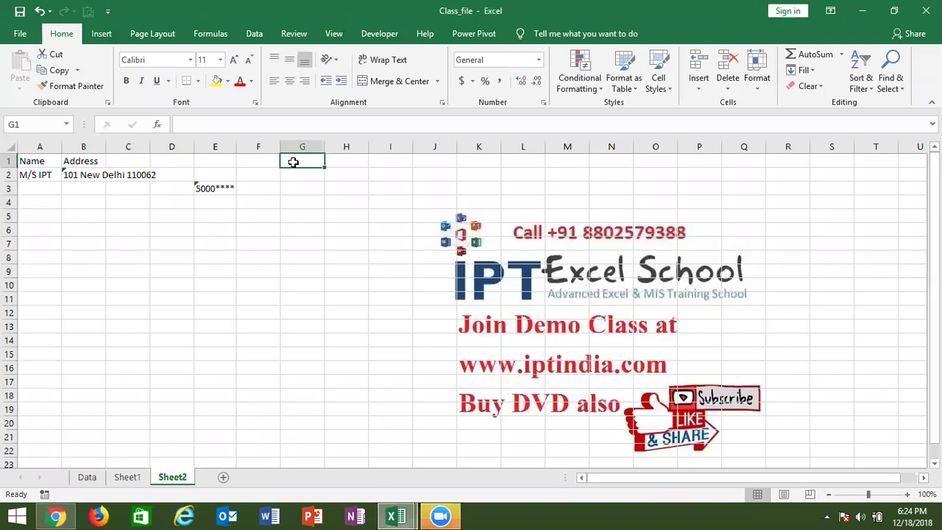
left_click(301, 148)
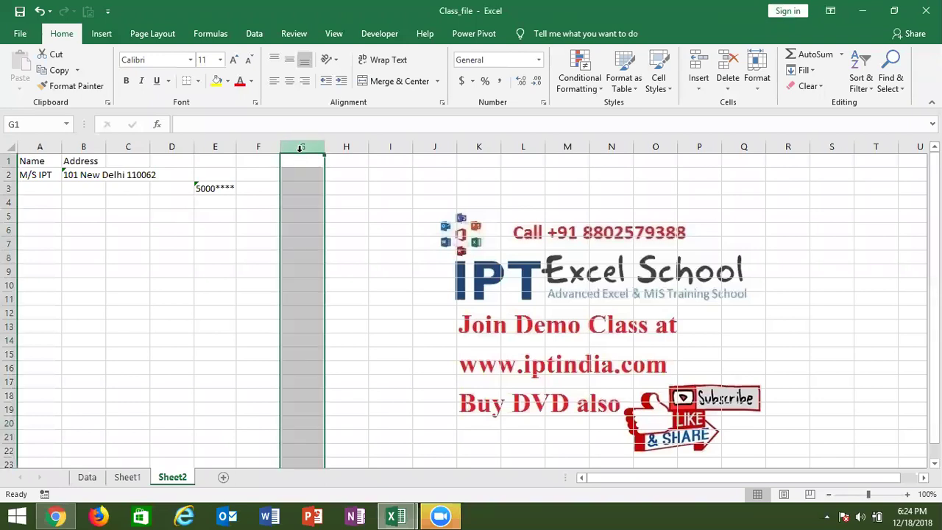
left_click(544, 105)
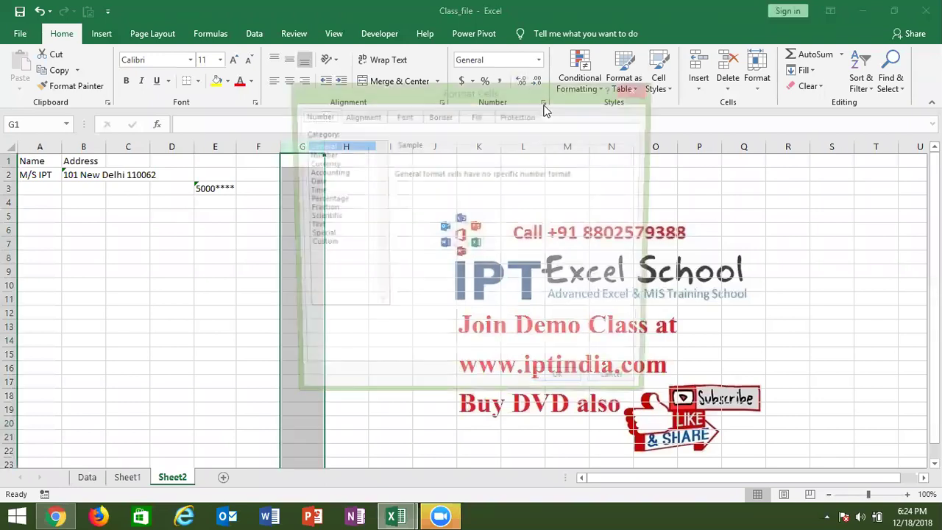
left_click(316, 244)
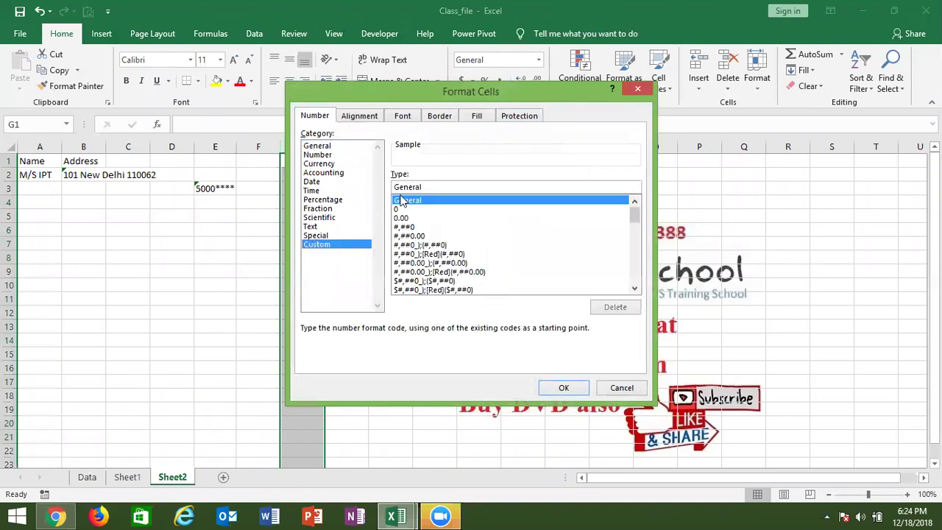
double_click(408, 186)
type("[")
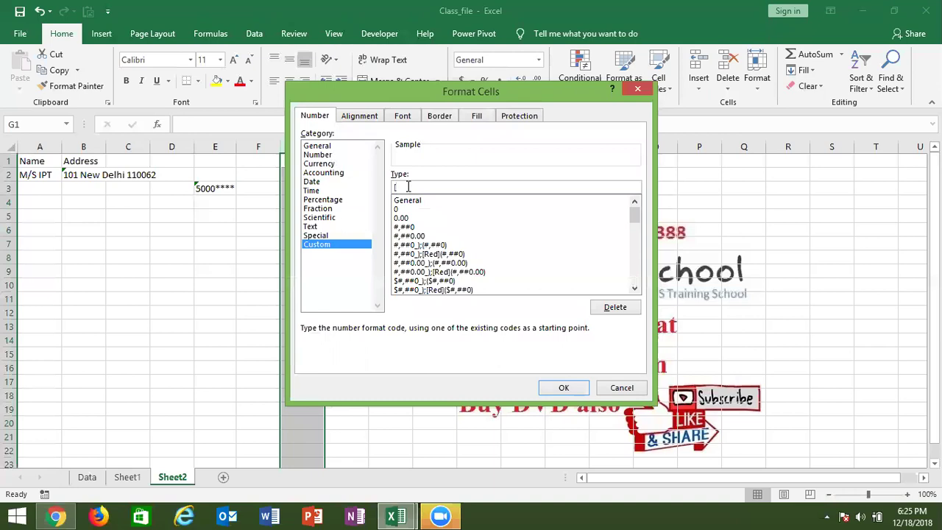
type("GREE")
type("N][")
type(">")
type("100]")
type(";[")
type("RED")
type("]")
type("[<100]")
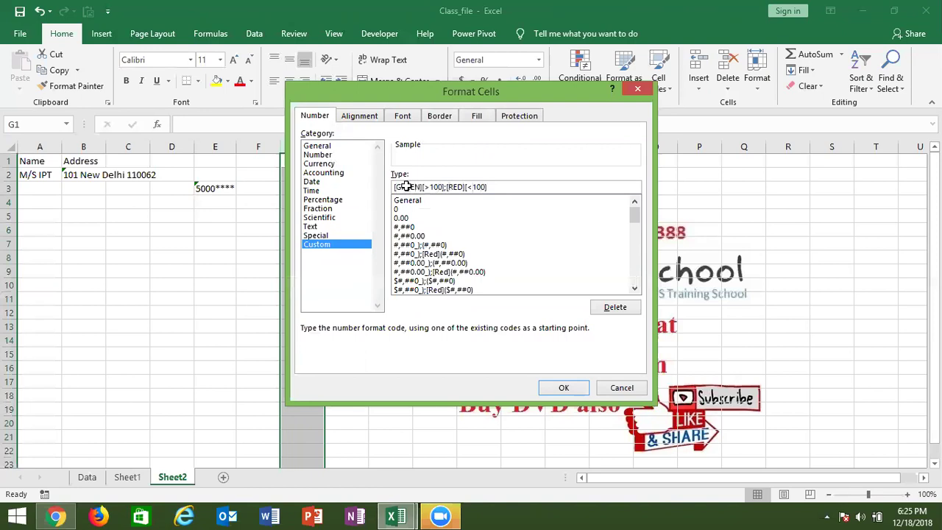
key("Return")
Enter 1255 in G2 and 41 in G3 to show green and red.
key("Down")
type("1255")
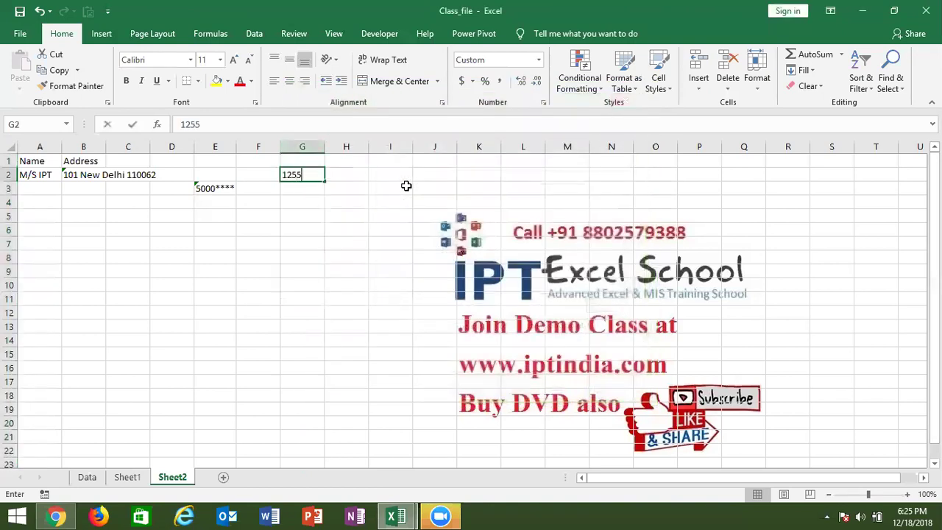
key("Return")
type("41")
key("Return")
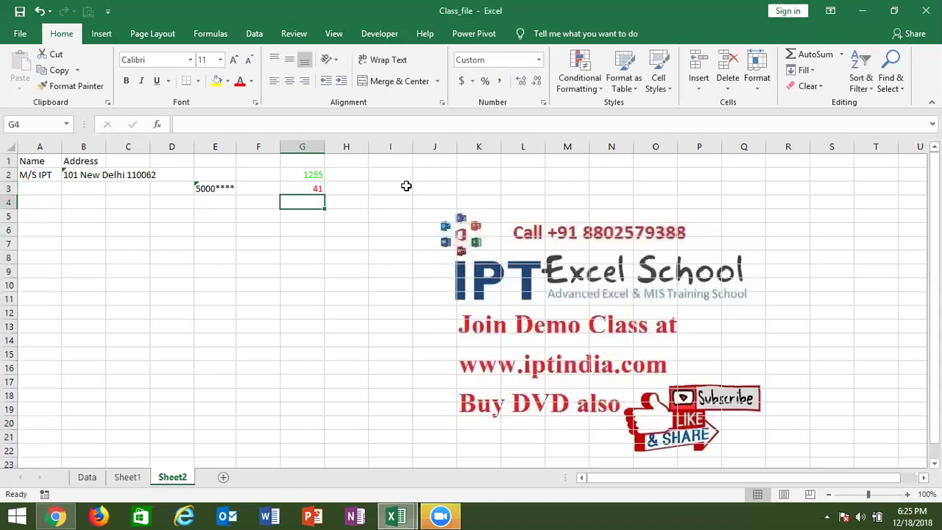
key("Up")
key("Up")
Expand the currency, percentages and scientific notation guidelines and scroll through them.
key("alt+Tab")
scroll(407, 186, "down", 1)
scroll(407, 185, "down", 2)
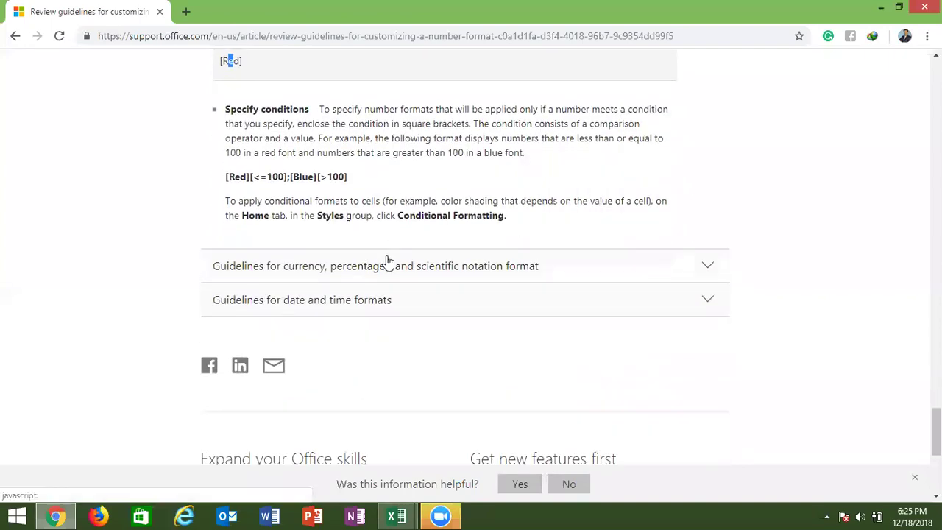
left_click(386, 269)
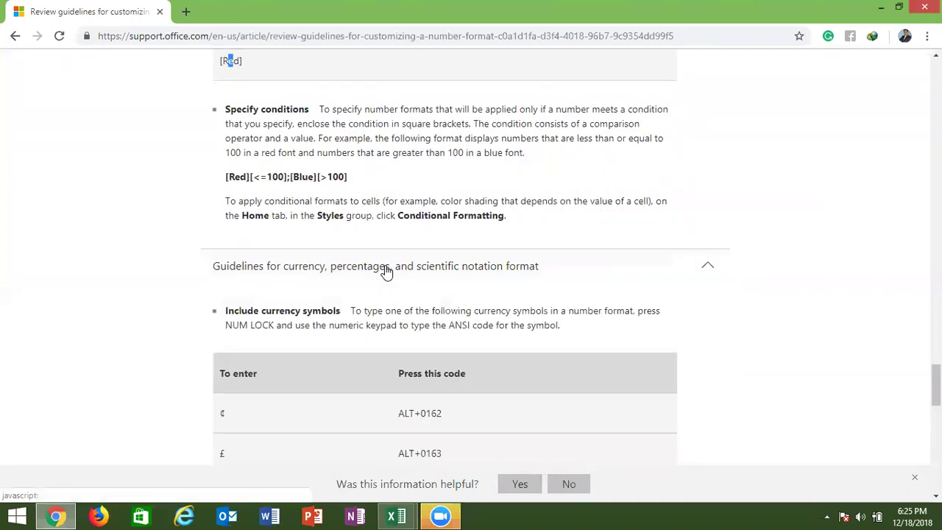
left_click(320, 156)
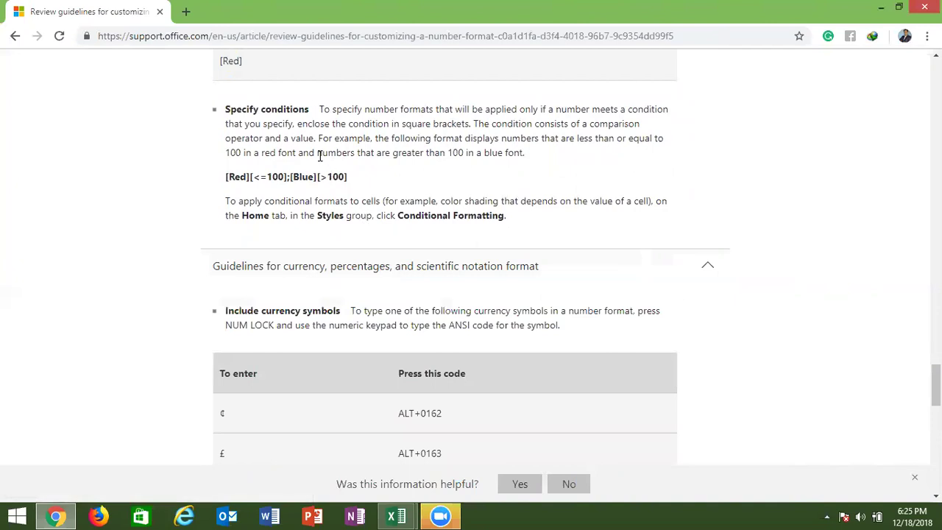
scroll(320, 156, "down", 1)
scroll(320, 156, "down", 1)
scroll(320, 156, "down", 1)
Copy G2's coloured format down to G2:G13 with Format Painter.
key("alt+Tab")
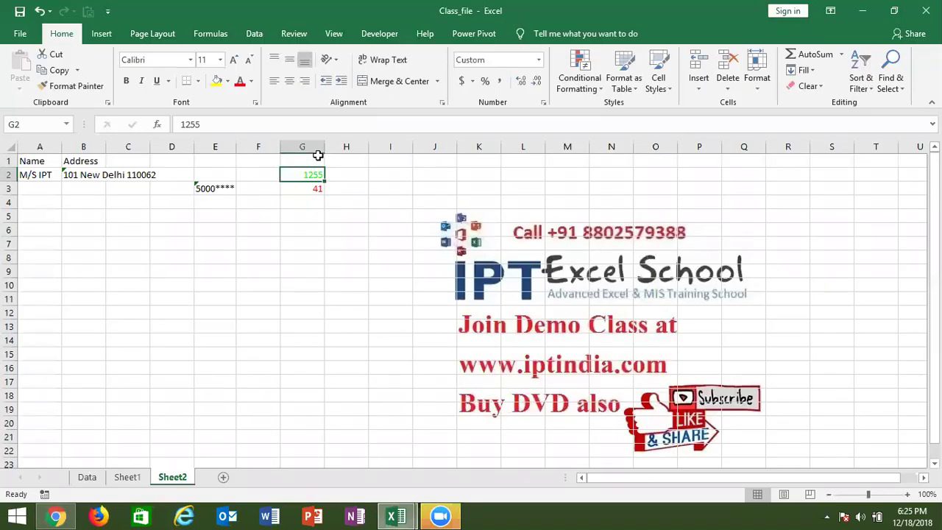
left_click(74, 86)
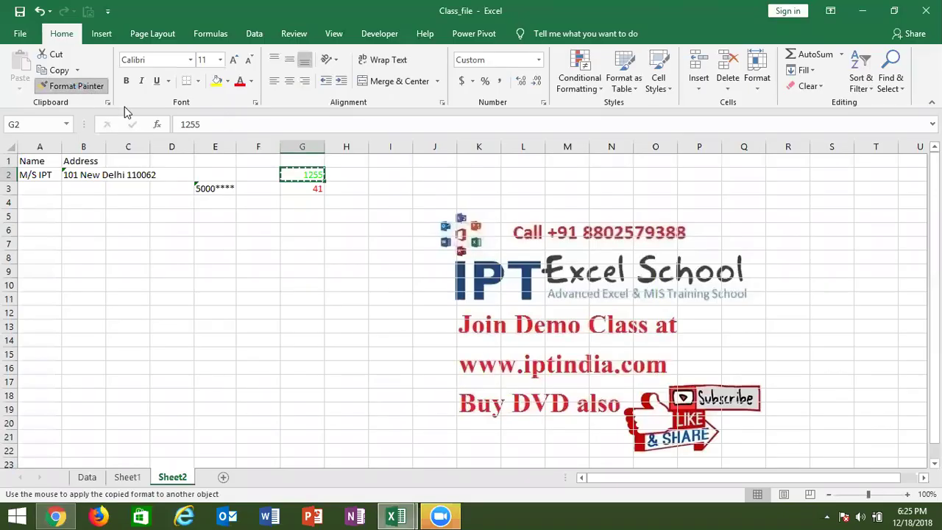
left_click_drag(302, 175, 290, 322)
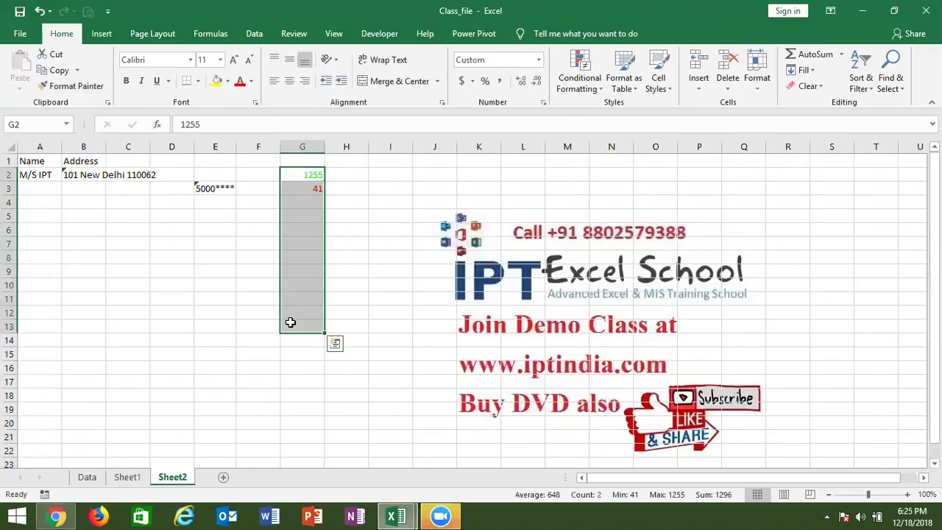
Enter 325 in G6 so it shows green, then select cell I5.
double_click(309, 231)
type("325")
key("Return")
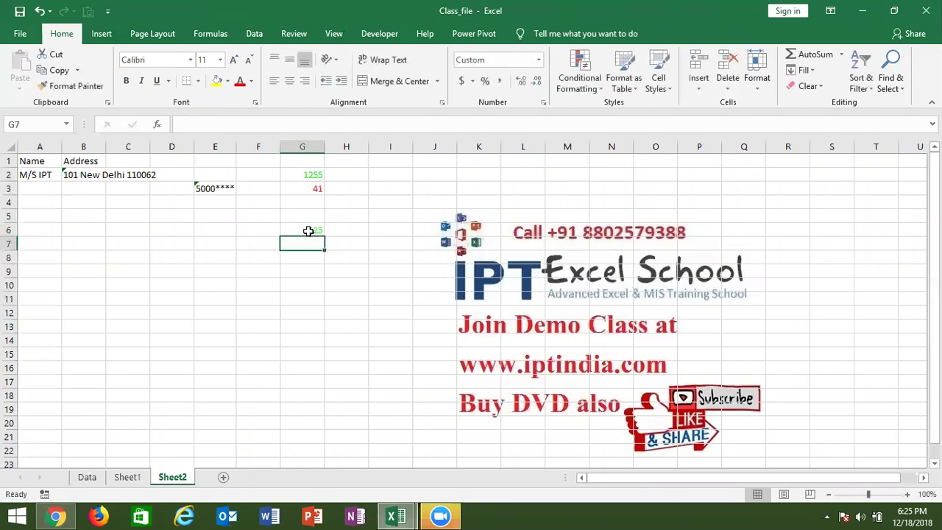
left_click(395, 213)
key("alt+Tab")
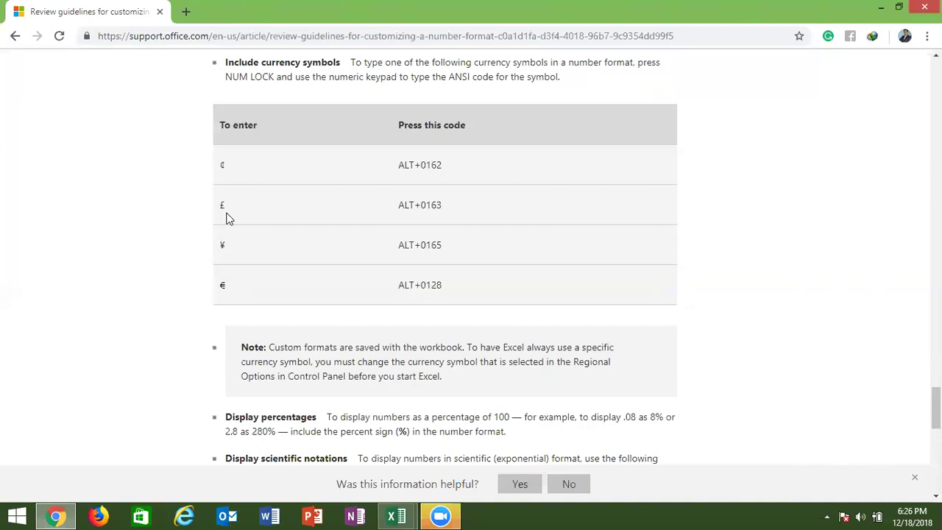
double_click(437, 165)
left_click(293, 173)
Enter the letter c in cell I5 and move back up to it.
key("alt+Tab")
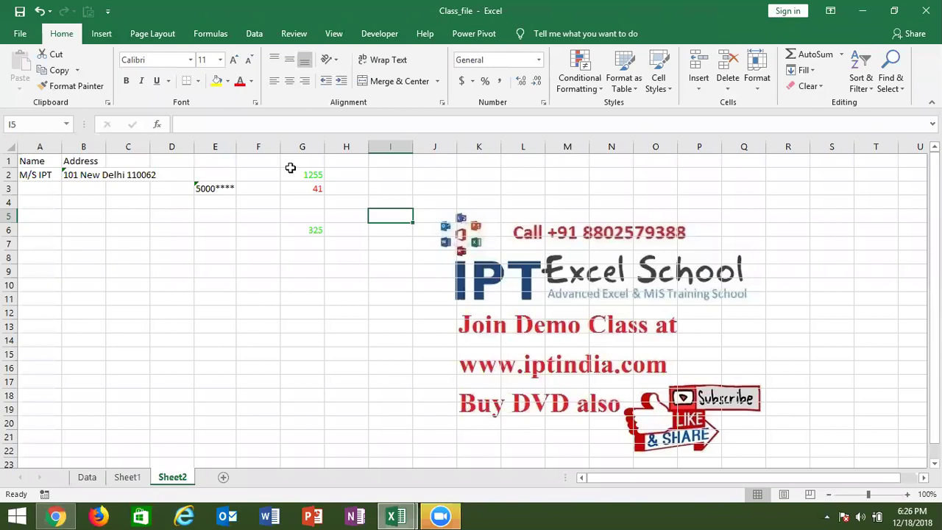
type("c")
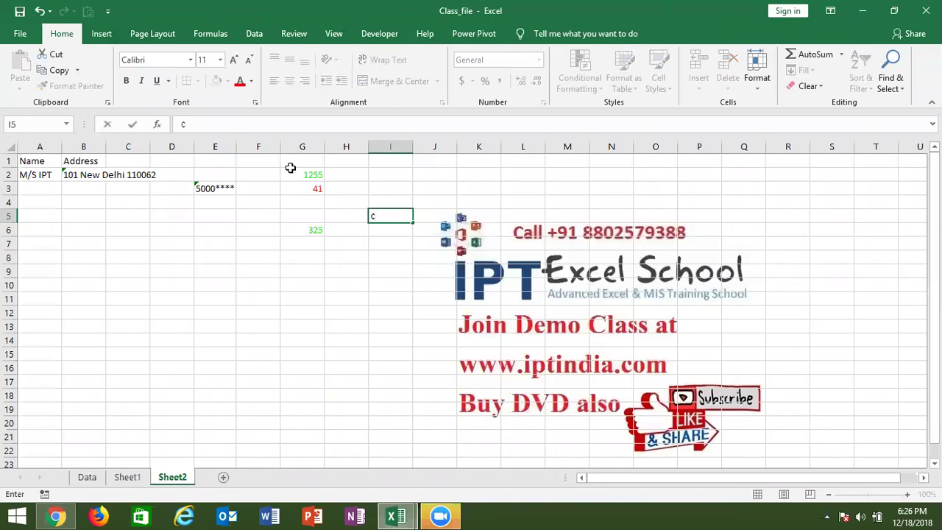
key("Return")
key("Up")
key("alt+Tab")
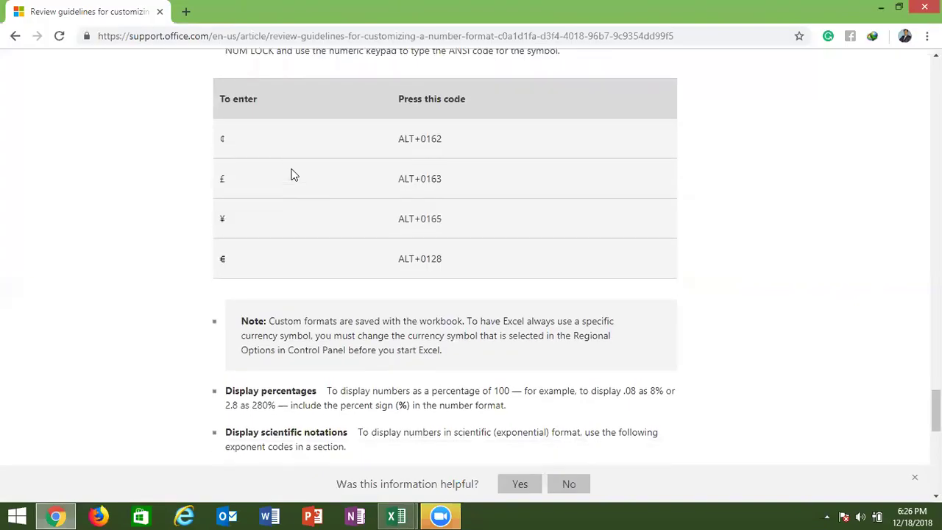
Expand the 'Guidelines for date and time formats' section and scroll through its date code table.
scroll(293, 174, "down", 2)
scroll(293, 174, "down", 1)
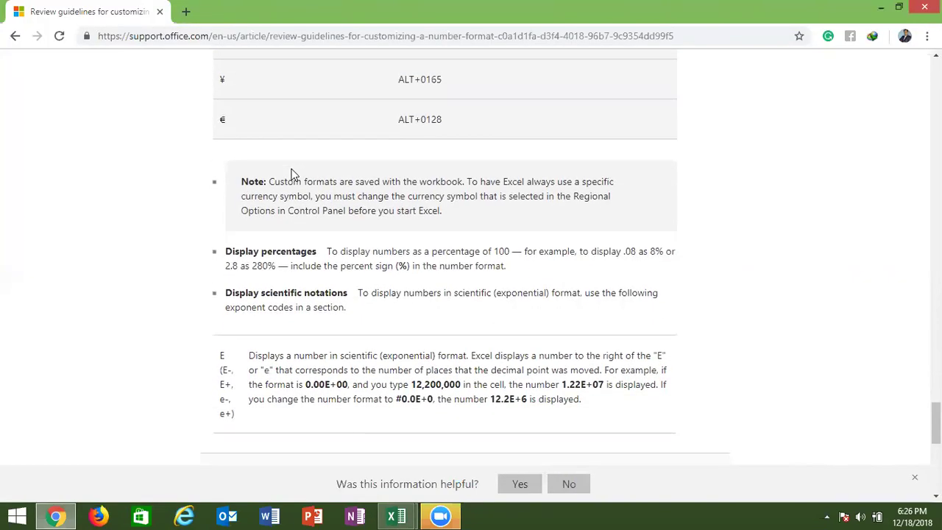
scroll(293, 175, "down", 1)
scroll(292, 174, "down", 1)
scroll(293, 174, "down", 1)
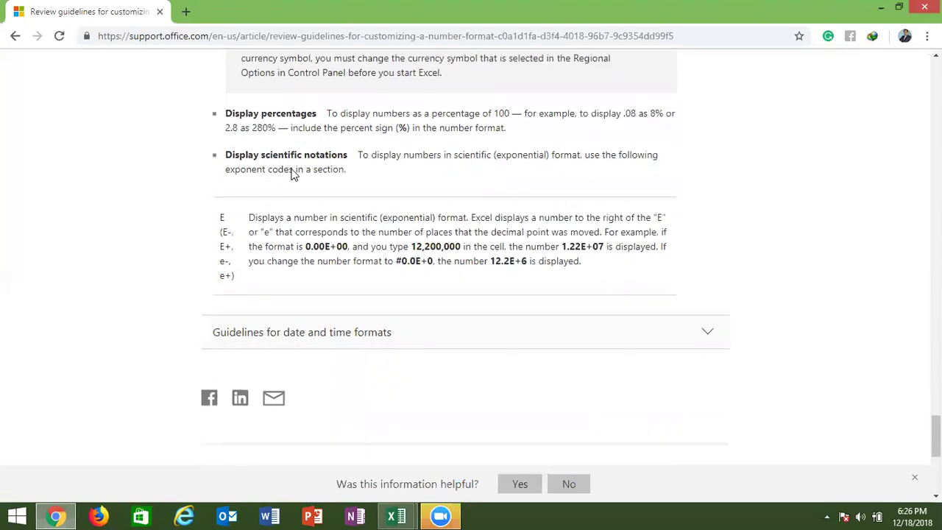
left_click(297, 314)
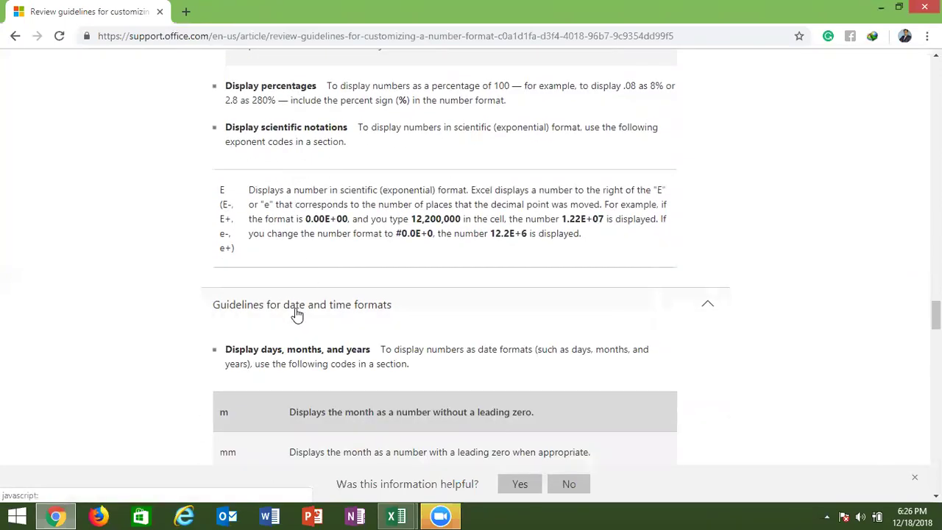
scroll(297, 314, "down", 1)
scroll(297, 314, "down", 1)
scroll(296, 314, "down", 1)
scroll(296, 314, "down", 1)
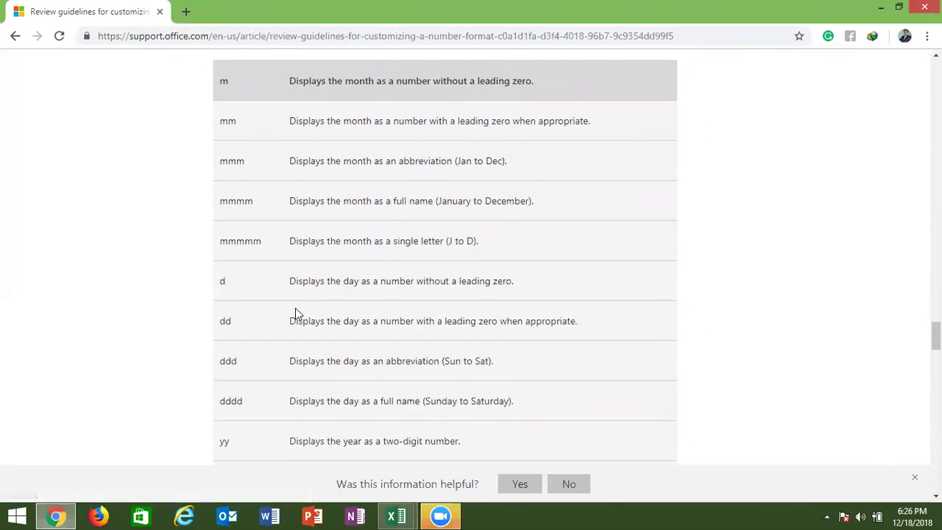
scroll(297, 314, "up", 2)
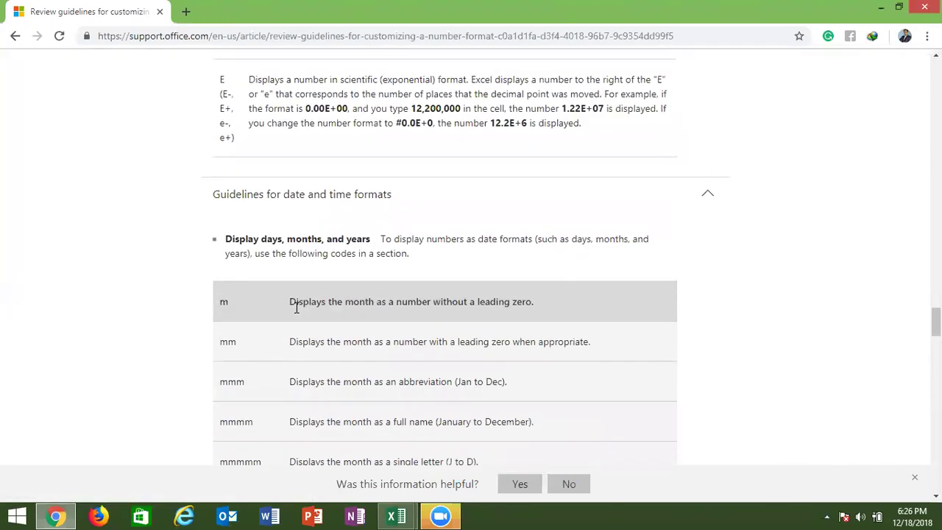
scroll(296, 313, "up", 2)
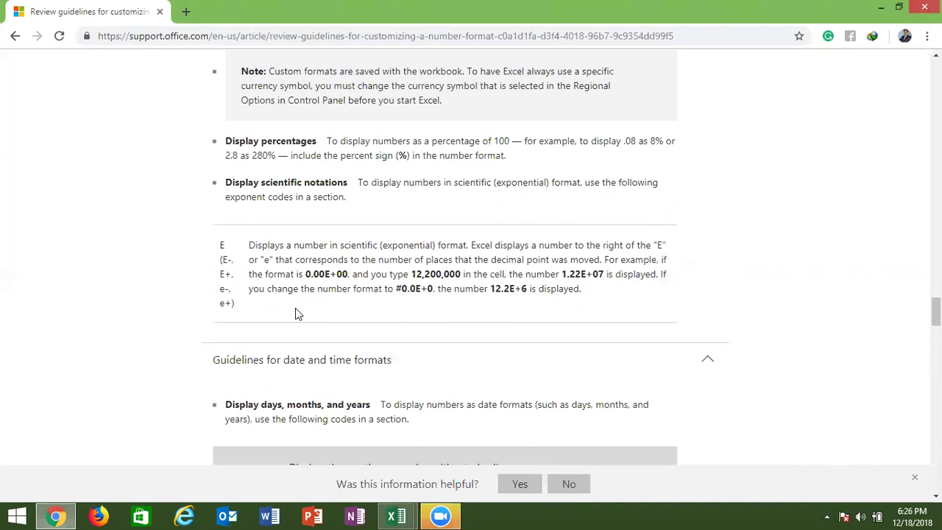
scroll(295, 309, "up", 1)
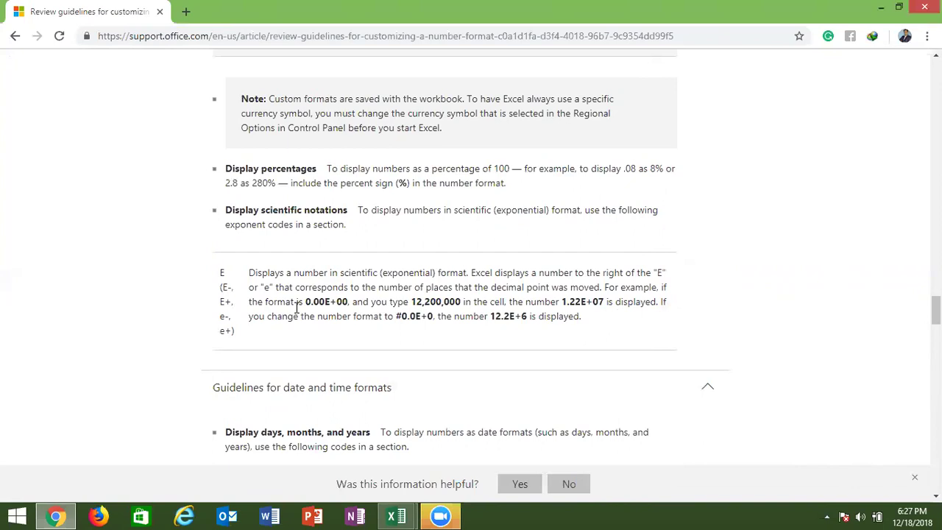
scroll(297, 309, "down", 1)
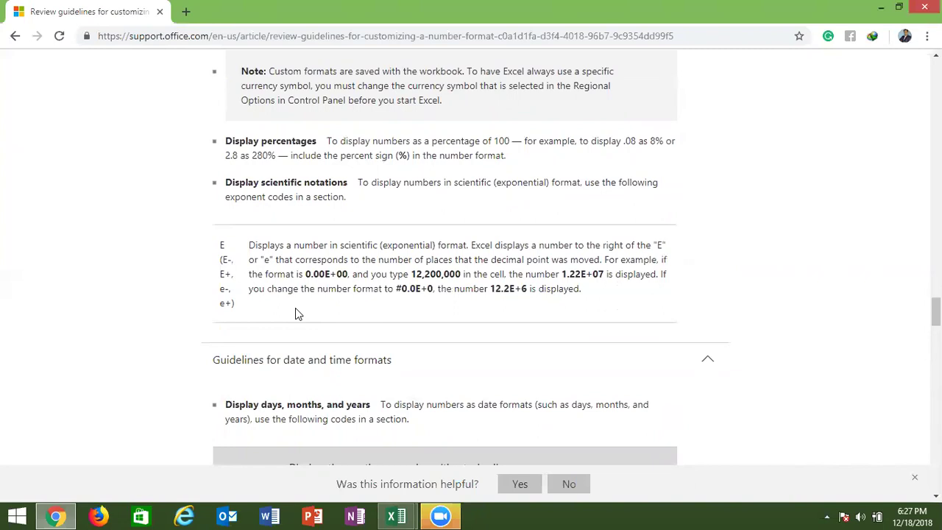
scroll(295, 314, "down", 1)
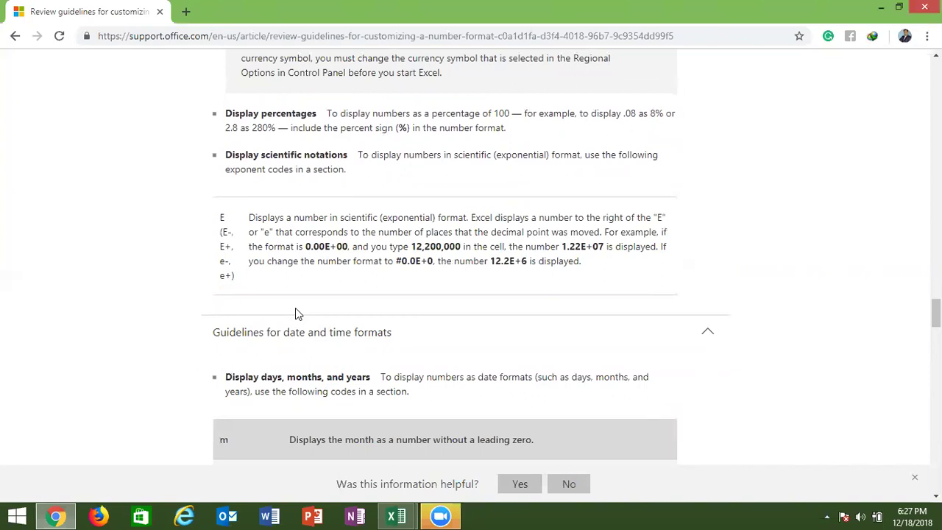
scroll(295, 308, "down", 2)
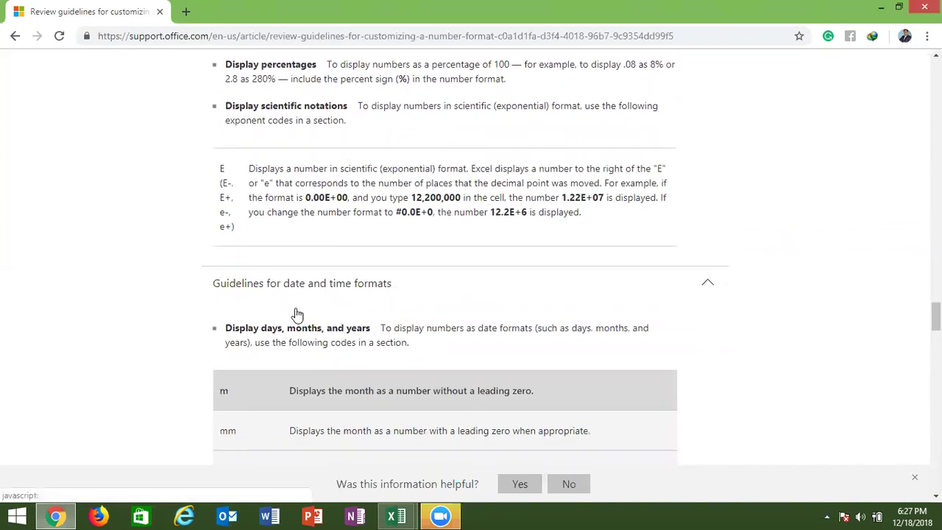
scroll(295, 308, "down", 1)
scroll(295, 308, "down", 1)
scroll(295, 308, "down", 1)
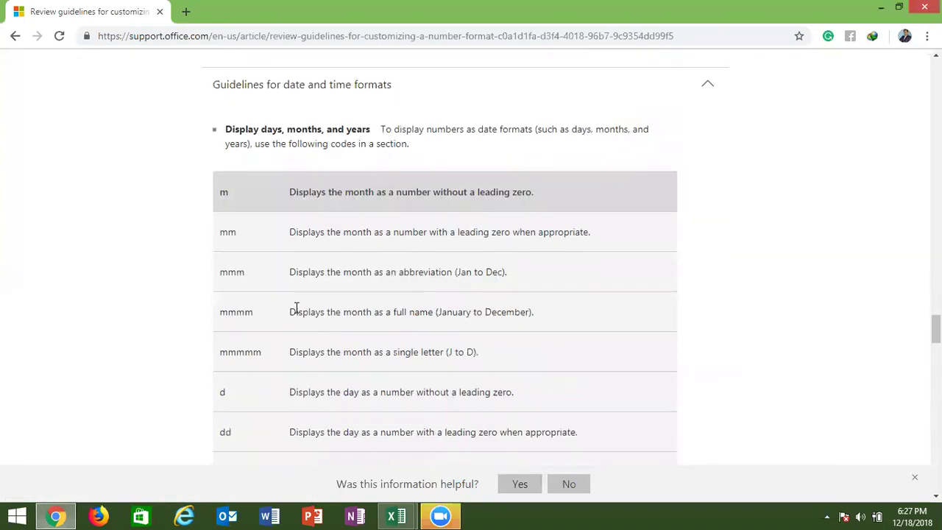
scroll(295, 308, "down", 1)
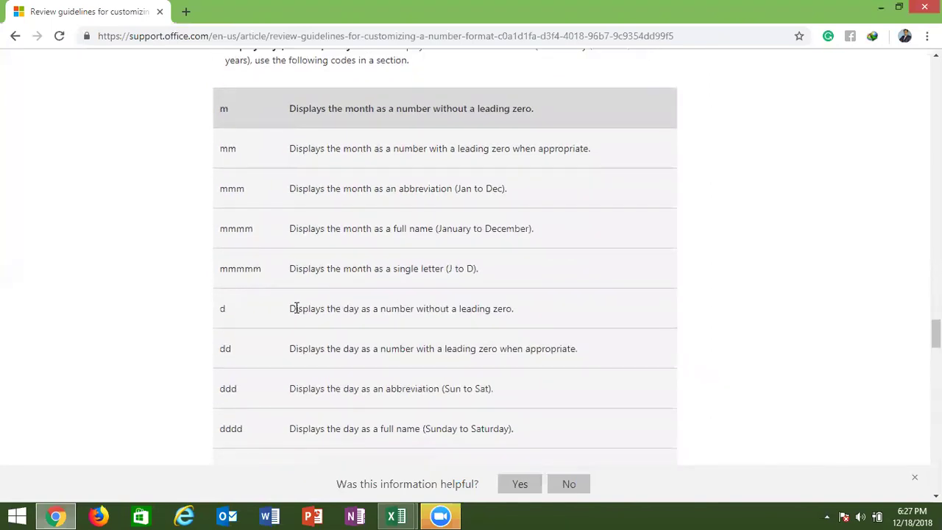
scroll(295, 309, "down", 1)
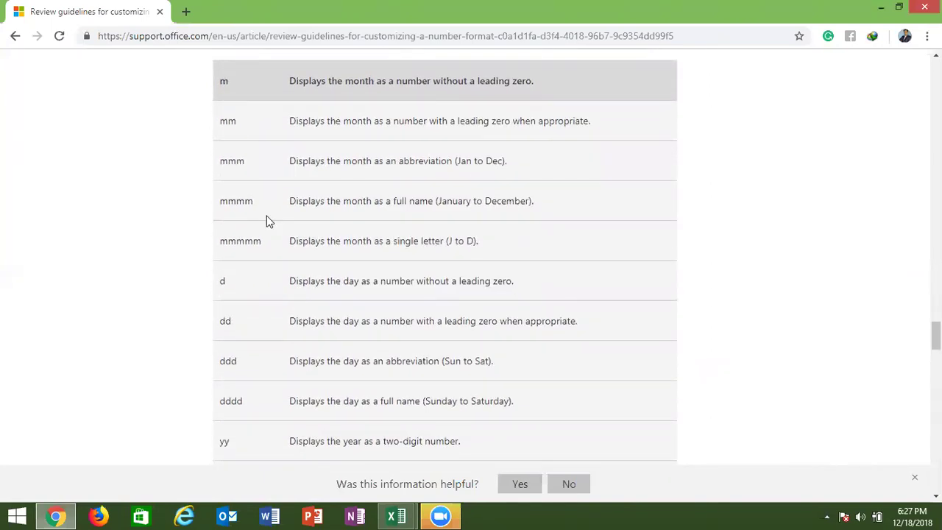
Highlight the month codes mm, mmm, mmmm and mmmmm and their Jan–Dec descriptions.
double_click(228, 122)
double_click(231, 159)
double_click(464, 160)
double_click(494, 160)
double_click(240, 199)
left_click_drag(462, 200, 510, 202)
double_click(507, 201)
left_click(241, 243)
double_click(240, 242)
left_click(451, 242)
double_click(451, 243)
scroll(451, 243, "down", 2)
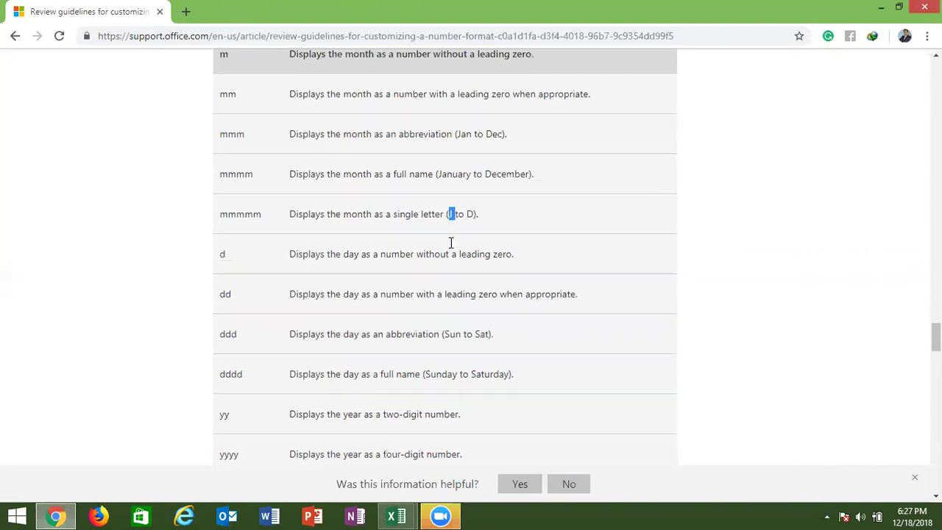
left_click(253, 170)
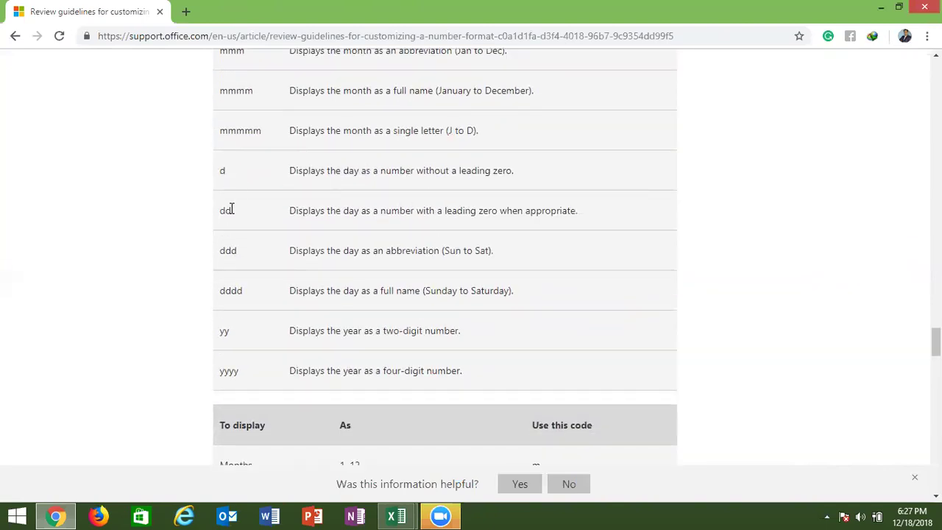
Highlight the day codes ddd and dddd and the year codes yy and yyyy.
double_click(221, 248)
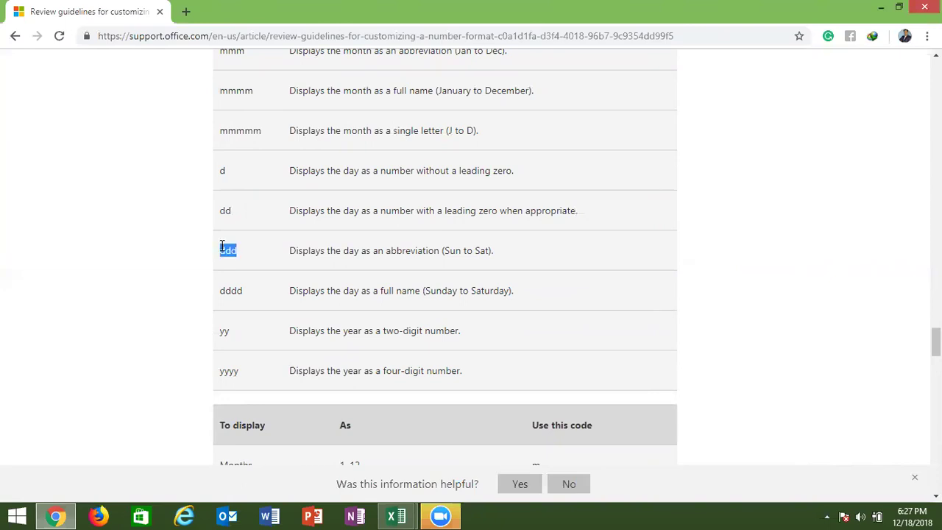
double_click(224, 287)
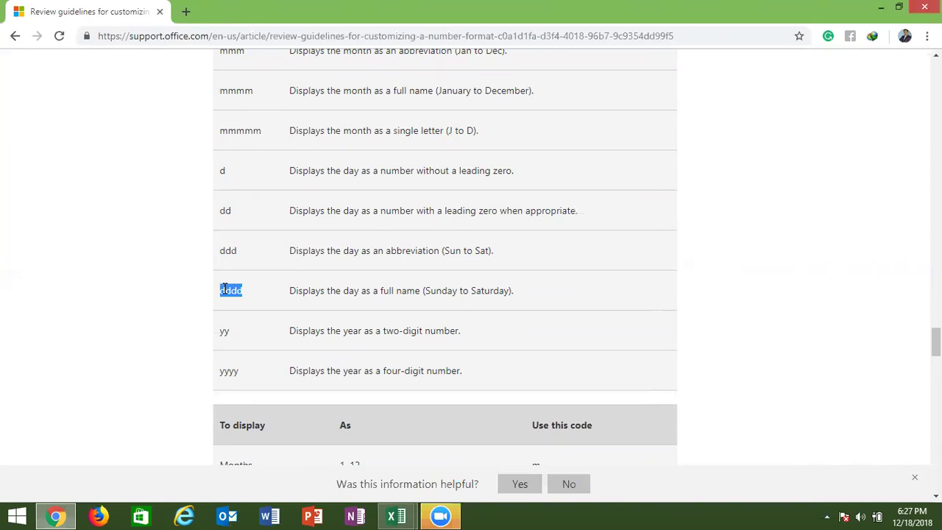
scroll(225, 288, "down", 1)
double_click(224, 249)
double_click(225, 287)
Scroll down to the elapsed-time rows and highlight the [h] code.
scroll(225, 288, "down", 1)
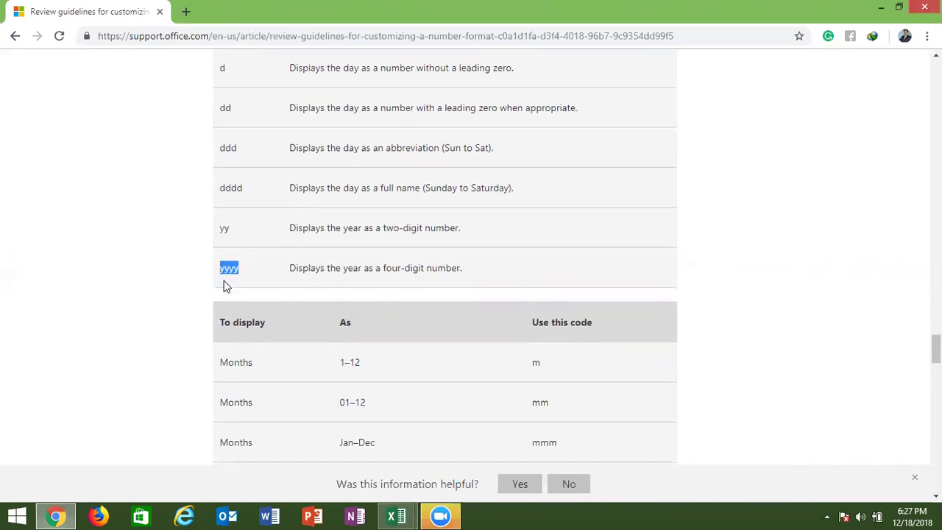
scroll(224, 281, "down", 1)
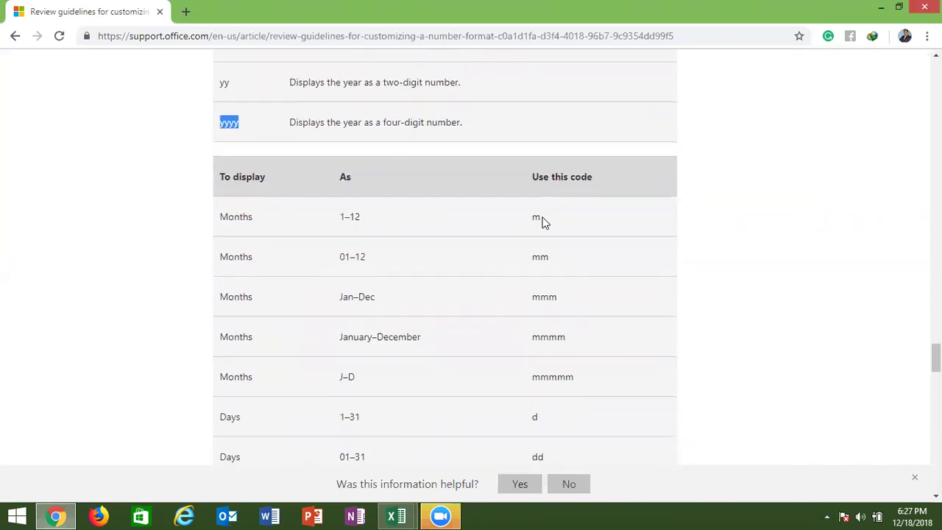
scroll(542, 220, "down", 1)
scroll(543, 220, "down", 1)
scroll(542, 221, "down", 3)
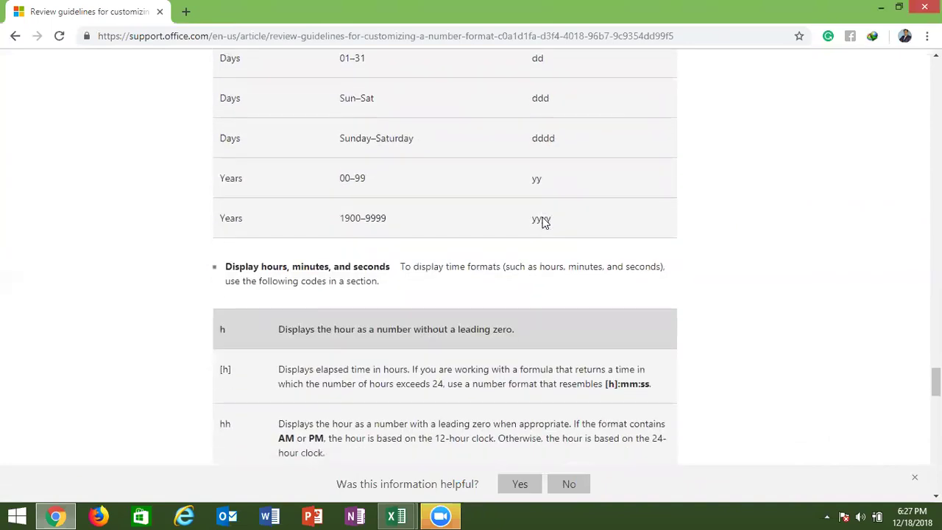
scroll(542, 220, "down", 2)
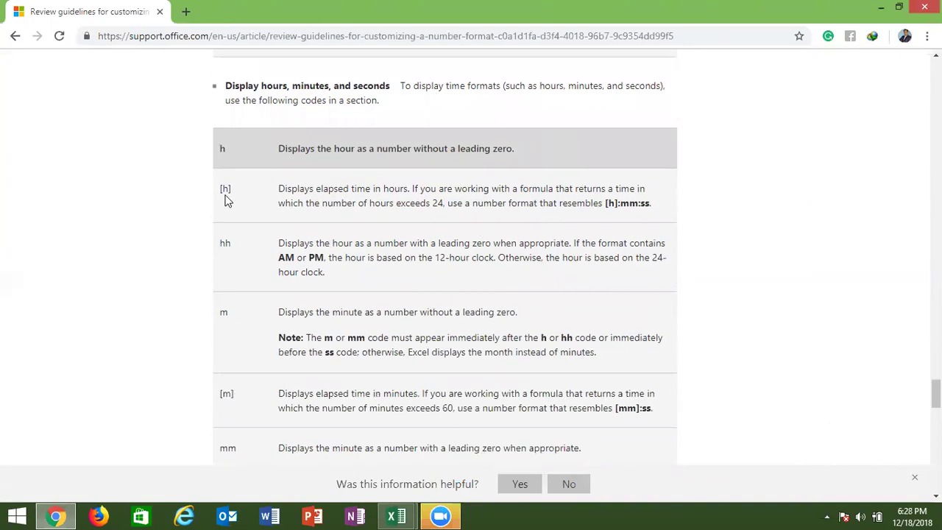
left_click_drag(232, 190, 227, 189)
left_click_drag(227, 189, 220, 190)
Back in Excel, enter 54:20 in cell I9 and view it in General format.
key("alt+Tab")
key("Down")
key("Down")
key("Down")
type("54:2")
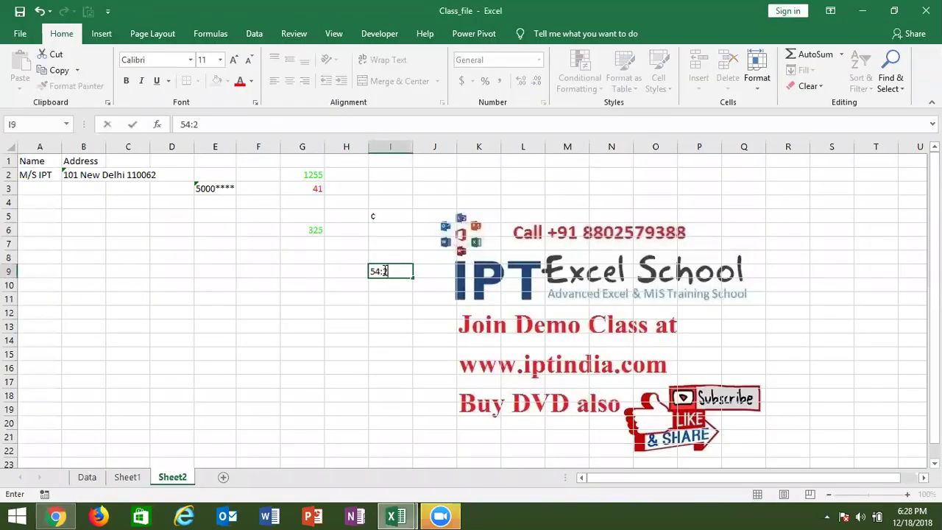
type("0")
key("Return")
left_click(382, 271)
key("ctrl+shift+asciitilde")
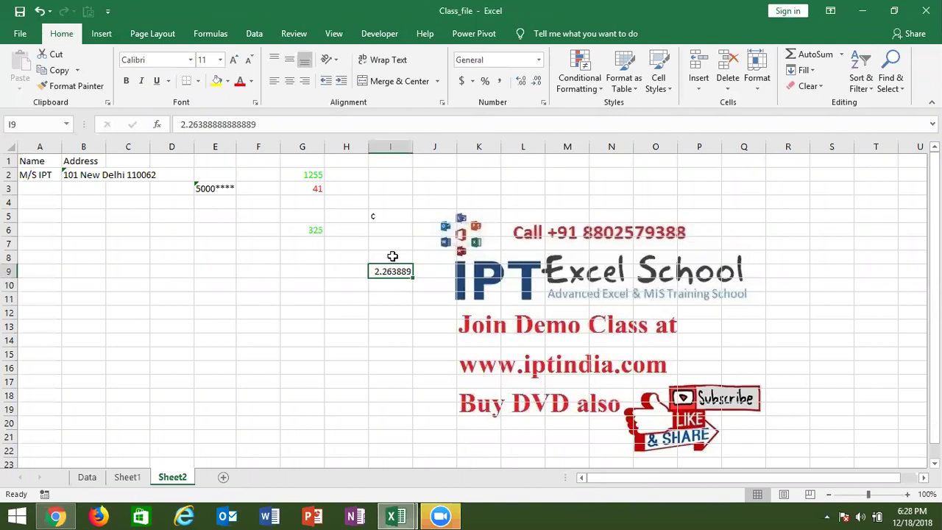
Give I9 the custom format [h]:mm:ss so it displays 54:20:00.
left_click(543, 102)
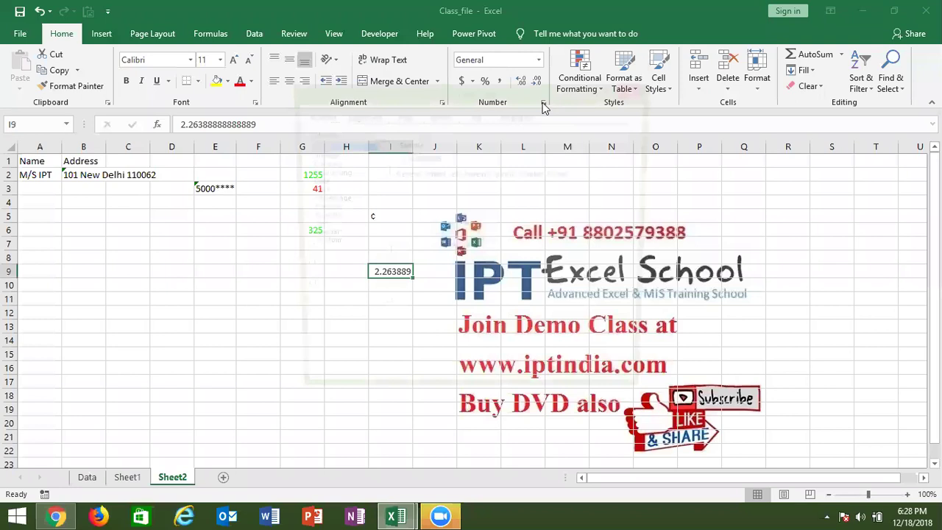
left_click(326, 248)
double_click(399, 187)
type("0")
type("h")
type("]:mm")
type(":SS")
key("Return")
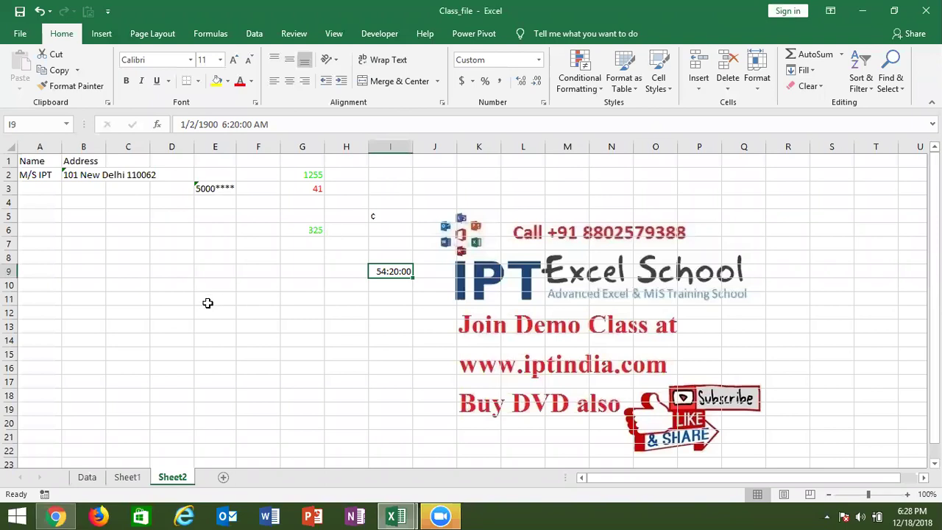
left_click(170, 326)
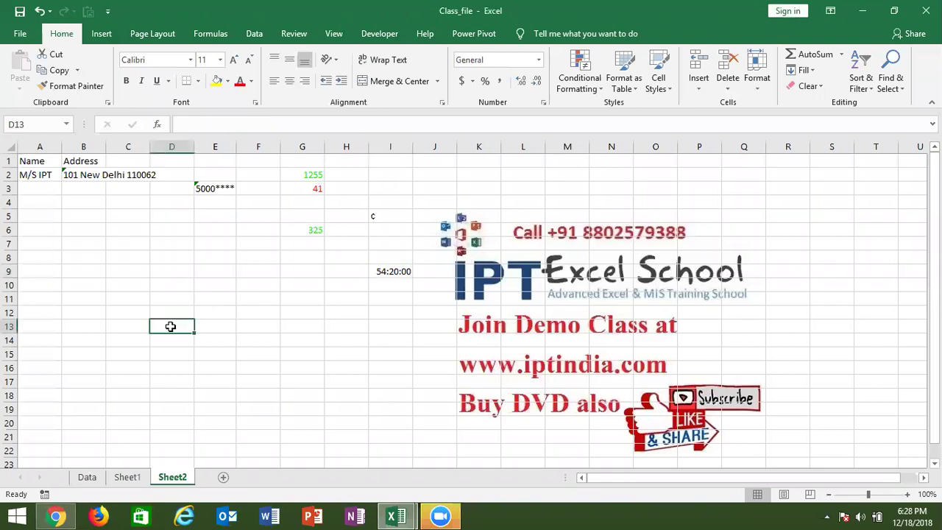
Enter 8:20 in D13, try the custom [m] format on it, then undo it.
type("8:20")
key("Return")
left_click(170, 326)
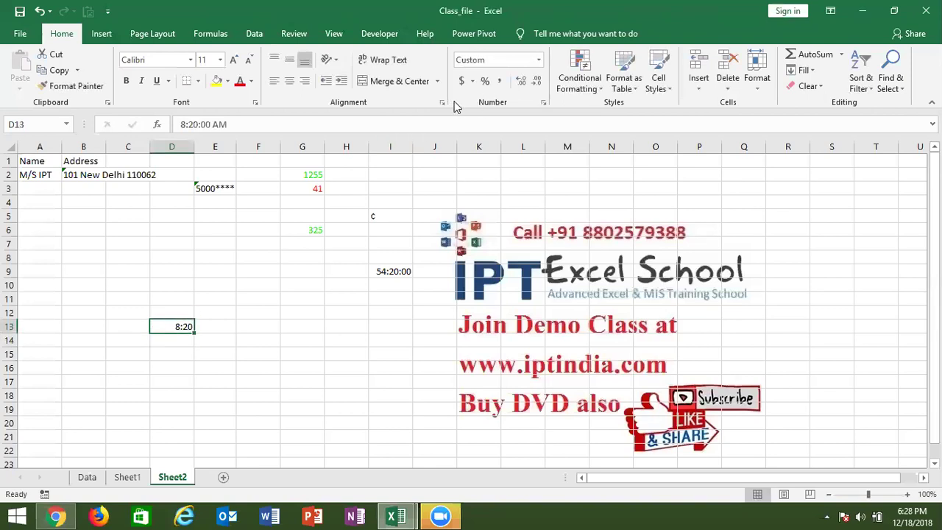
left_click(543, 102)
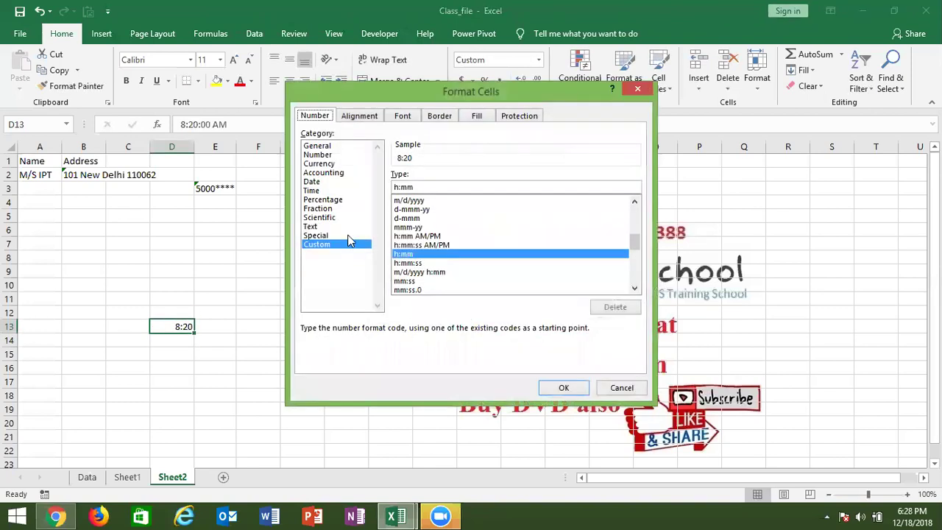
left_click(412, 186)
key("BackSpace")
key("BackSpace")
key("BackSpace")
key("BackSpace")
type("[m]")
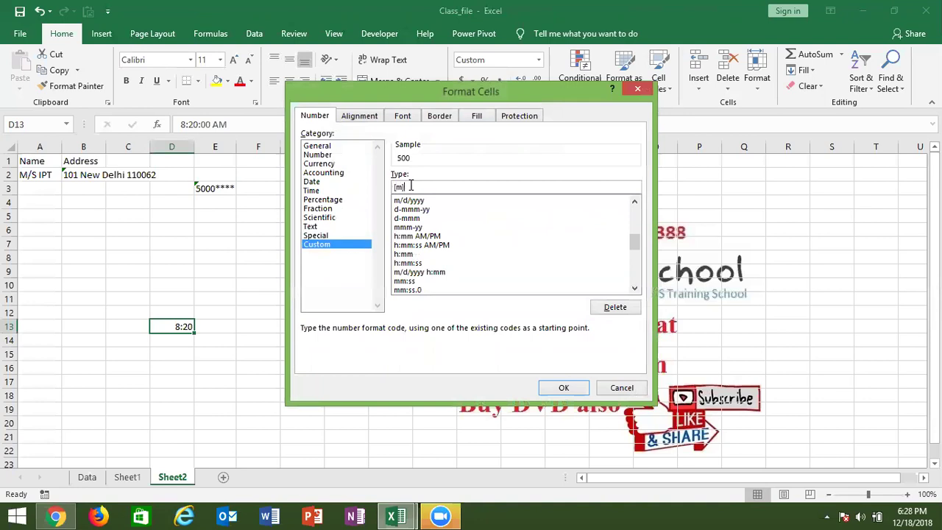
key("Return")
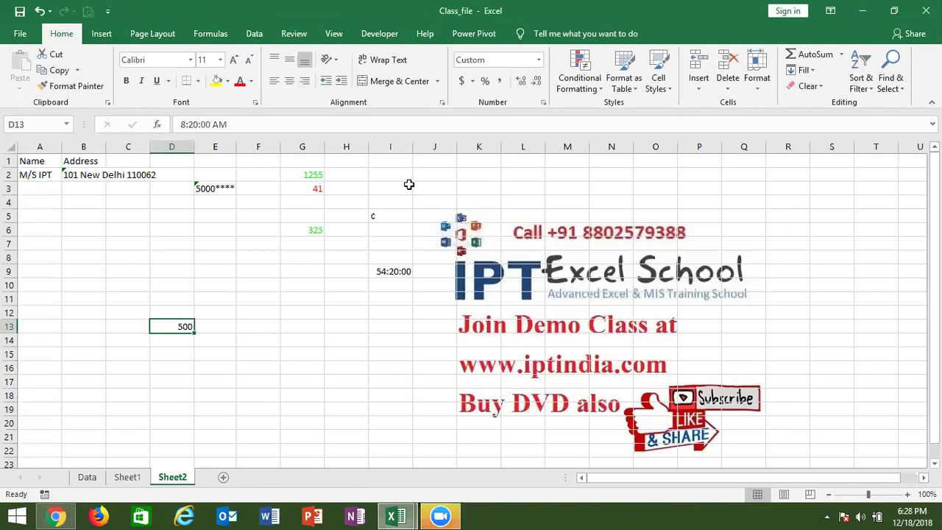
key("ctrl+z")
Enter =TEXT(D13,"[m]") in E13 to show 500 elapsed minutes.
key("Right")
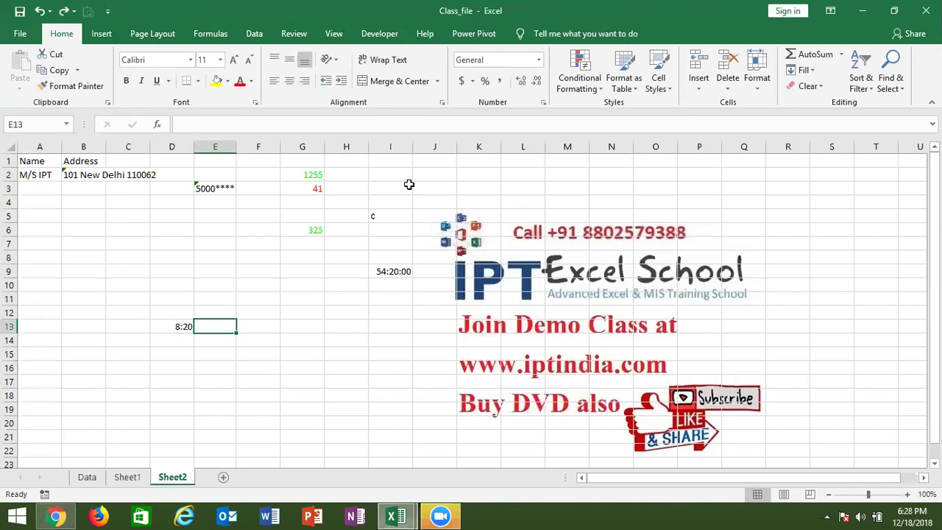
type("=te")
key("Tab")
key("Left")
type(",")
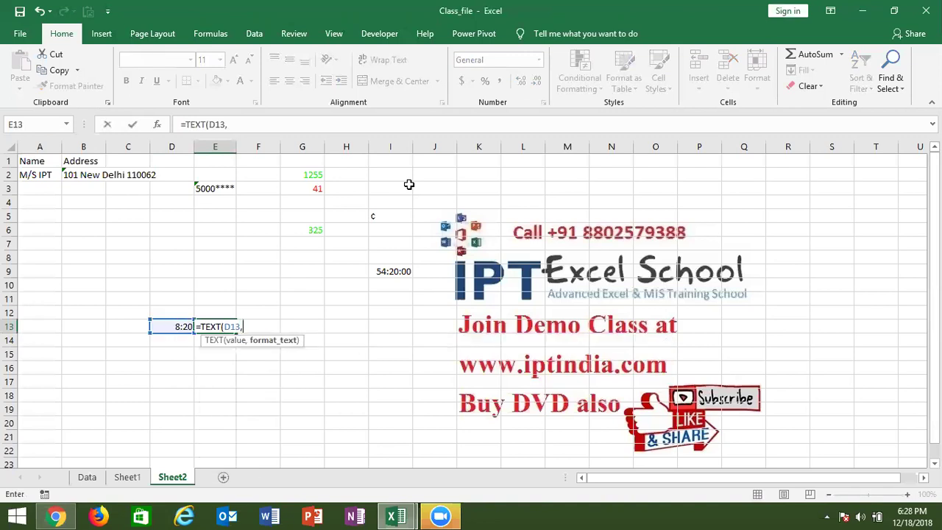
type("\"[m]")
type("\")")
key("Return")
key("Up")
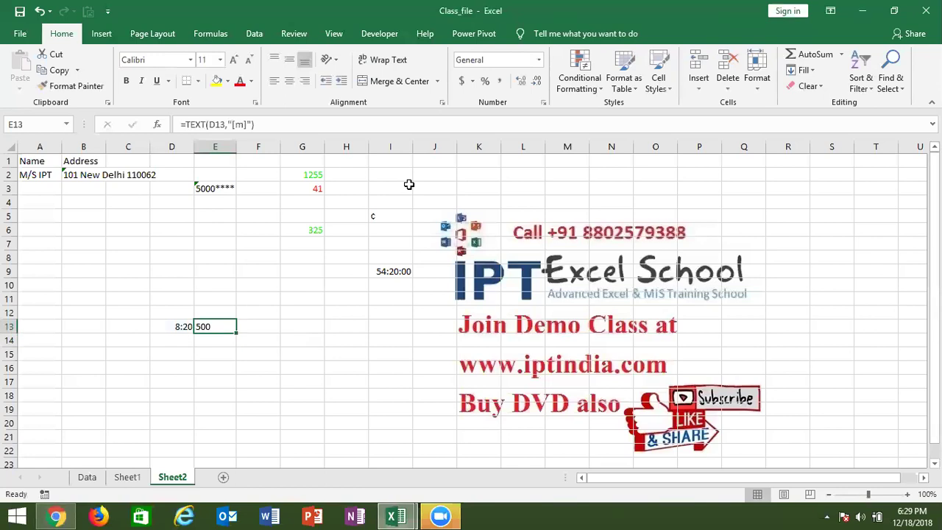
key("Up")
key("Up")
key("Up")
key("Up")
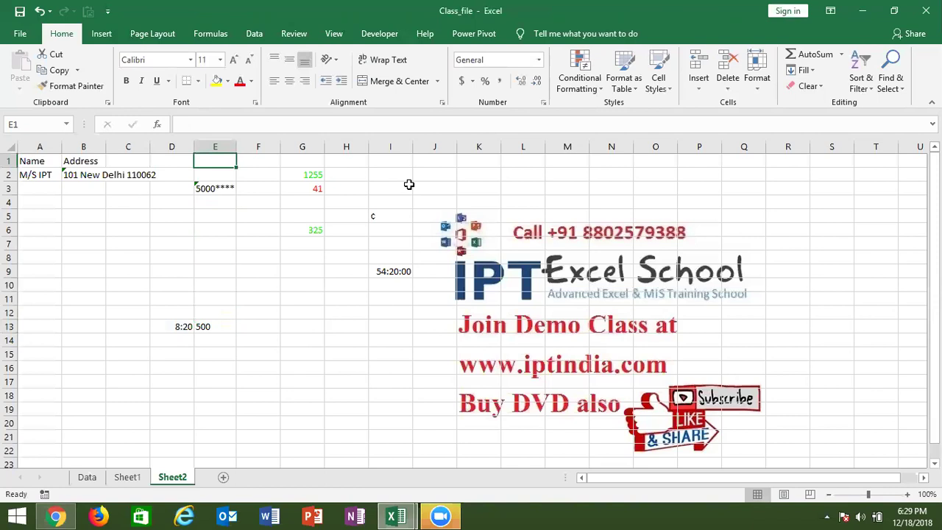
Dismiss the conditional formatting options and switch to Sheet1.
left_click(573, 89)
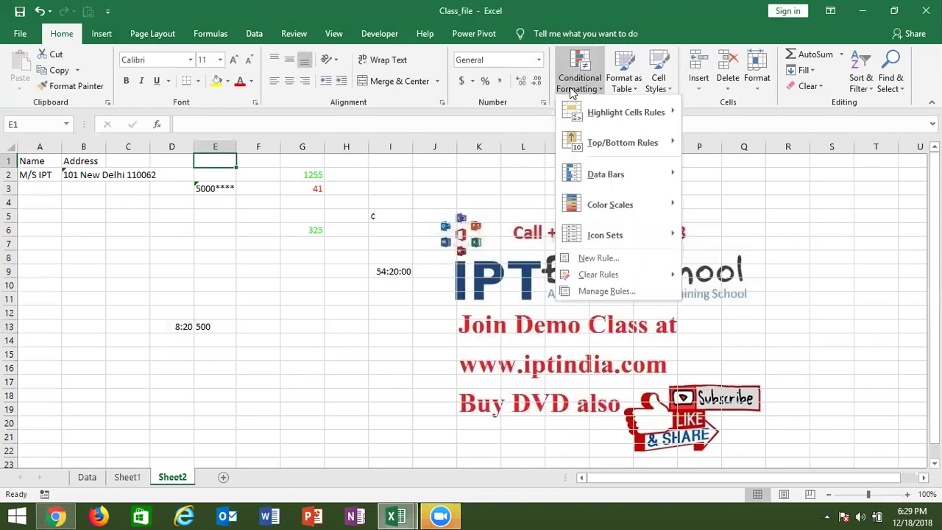
left_click(286, 241)
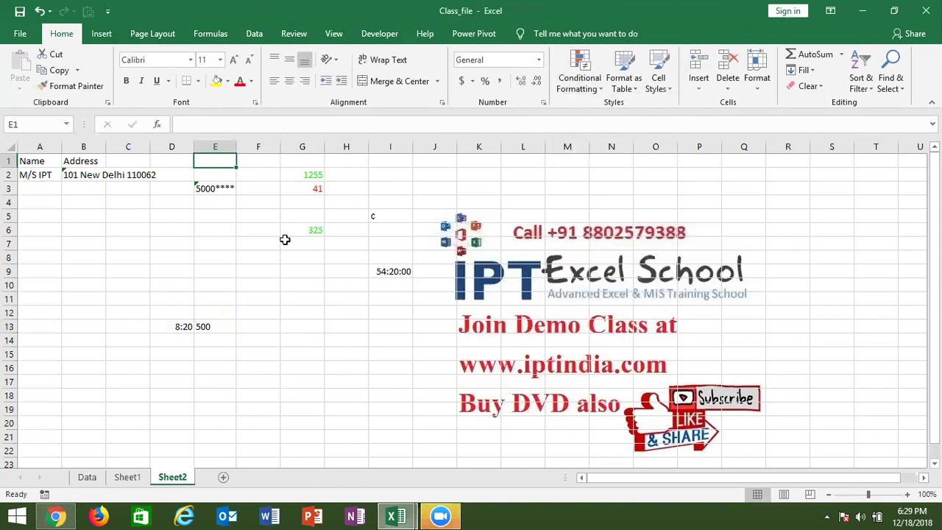
left_click(135, 479)
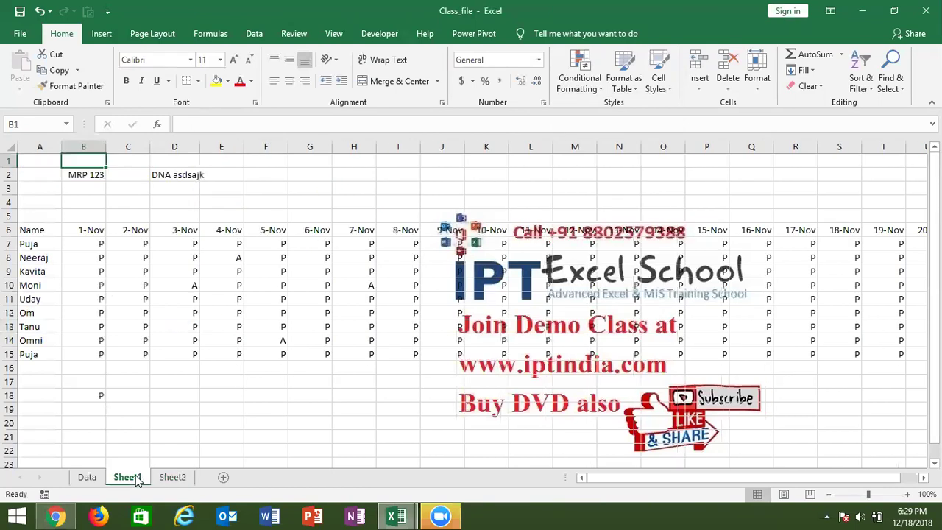
Save the workbook as 'Custom Formatting -2' in the 2.Home Manu folder.
left_click(23, 34)
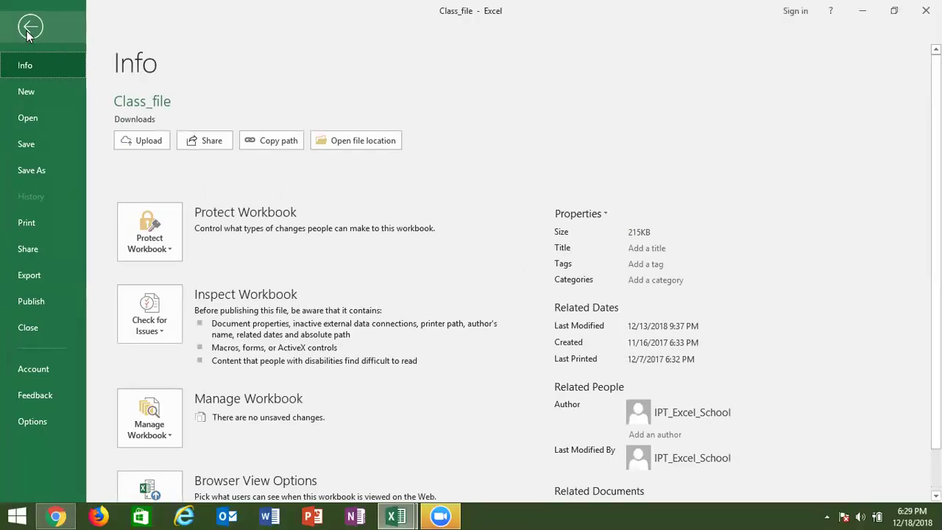
left_click(41, 170)
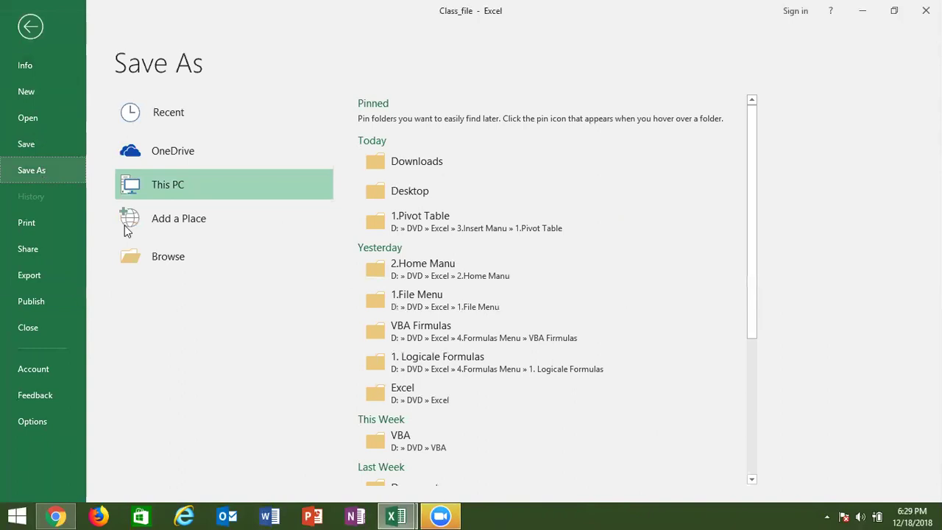
left_click(433, 264)
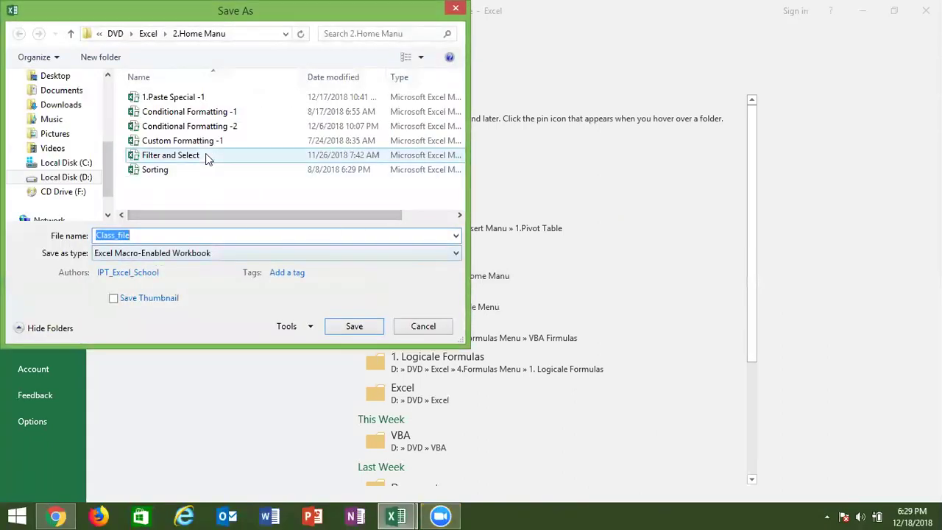
left_click(184, 140)
left_click(191, 235)
left_click(191, 234)
key("BackSpace")
type("2")
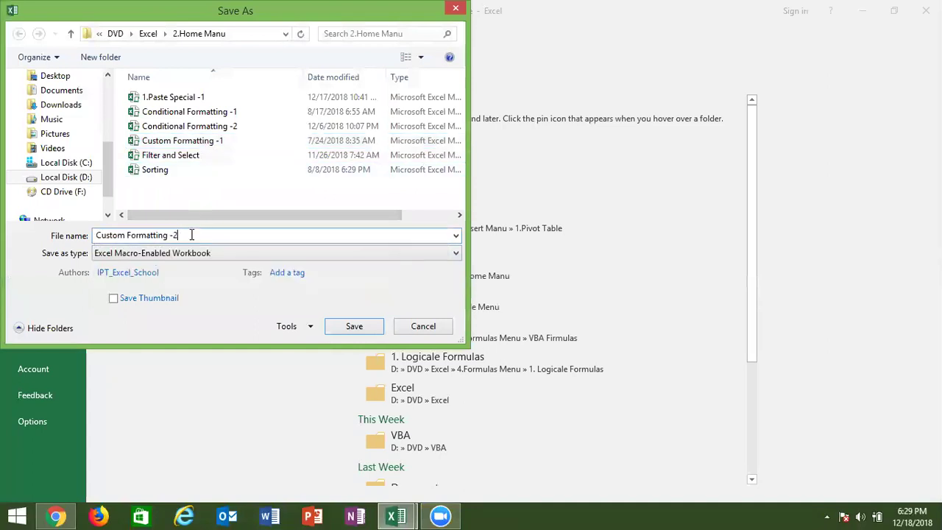
left_click(354, 327)
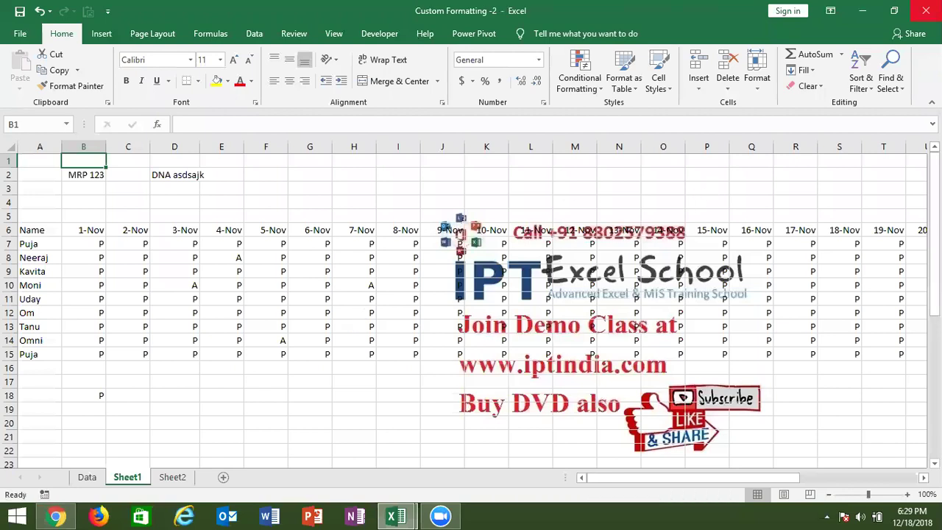
Select all text on the Microsoft Support guidelines page in Chrome, then return to Excel.
left_click(925, 11)
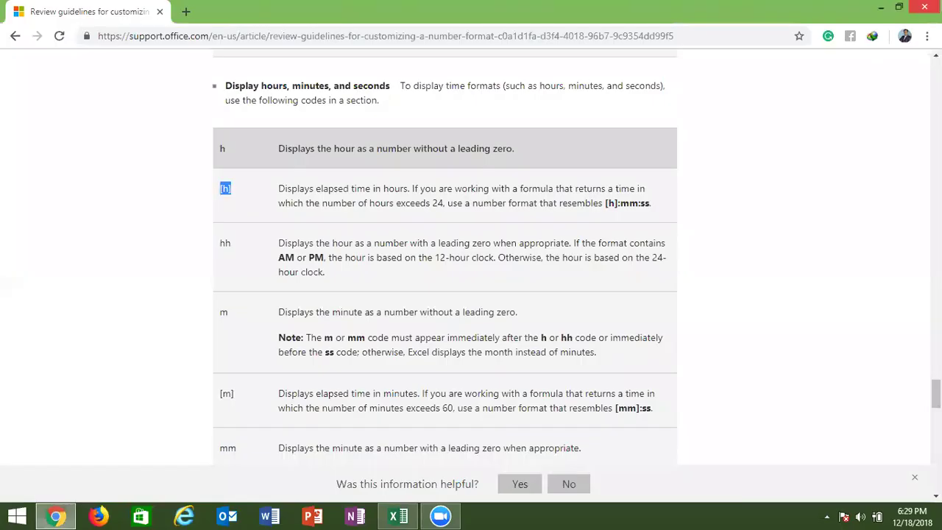
left_click(735, 40)
left_click(734, 41)
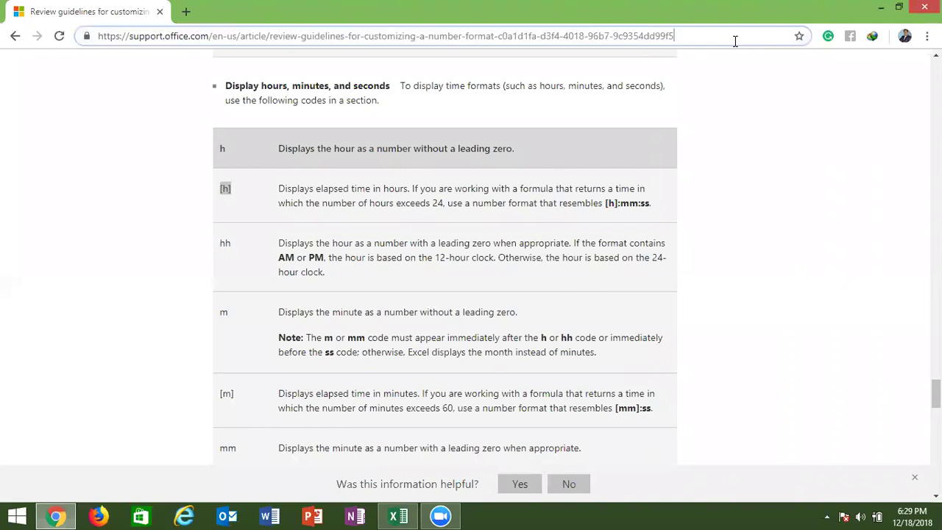
left_click(491, 204)
key("ctrl+a")
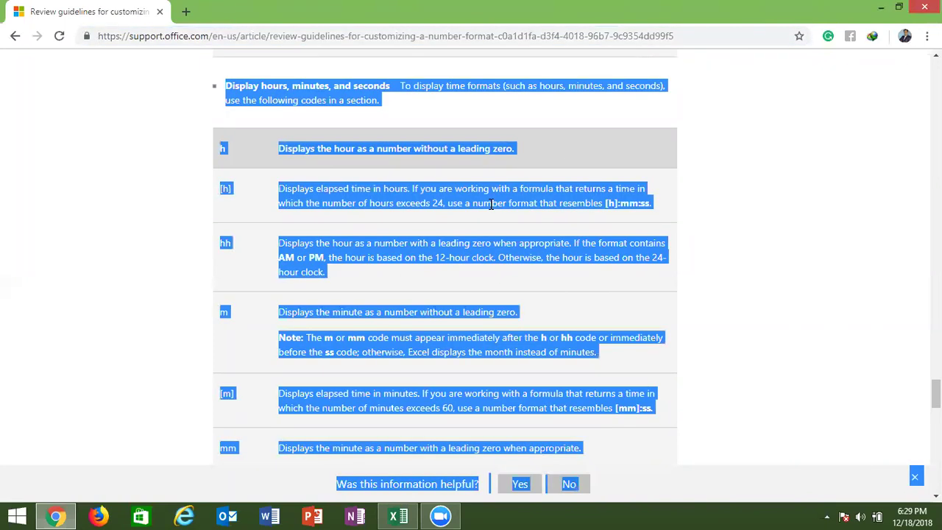
left_click(398, 516)
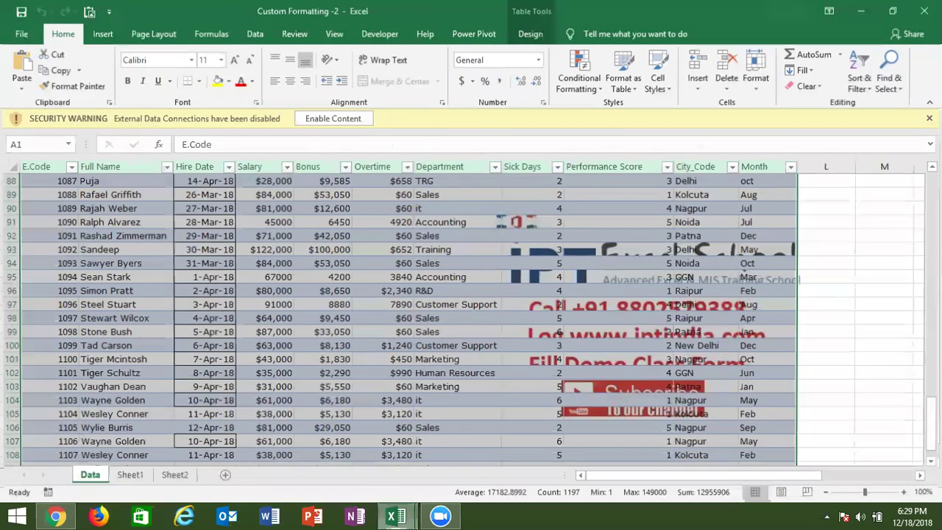
Put the pasted help page on new Sheet3, widen columns A–C, and turn off Wrap Text.
left_click(223, 478)
left_click(221, 477)
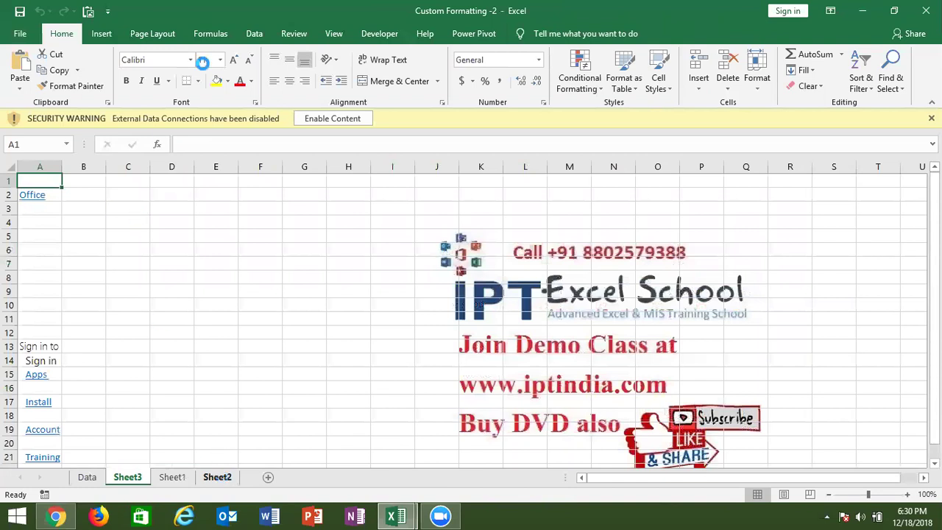
double_click(150, 166)
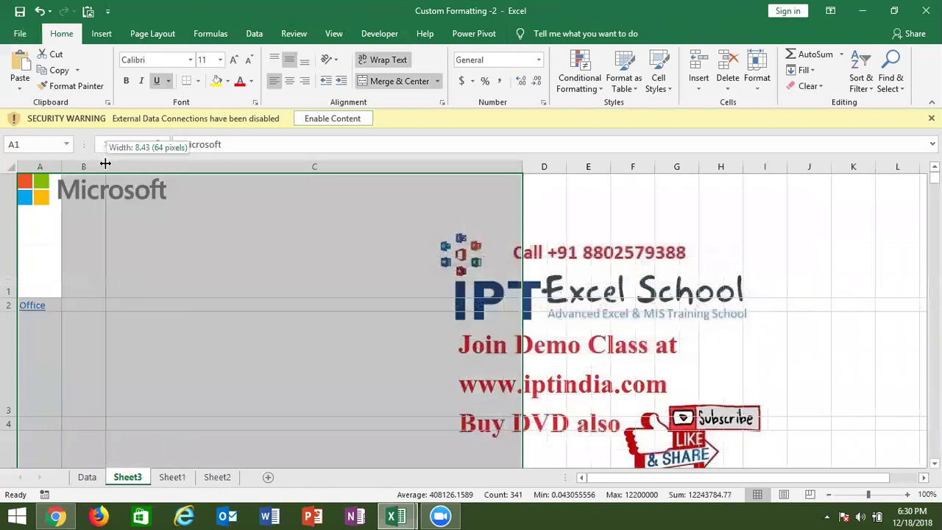
left_click_drag(105, 163, 212, 163)
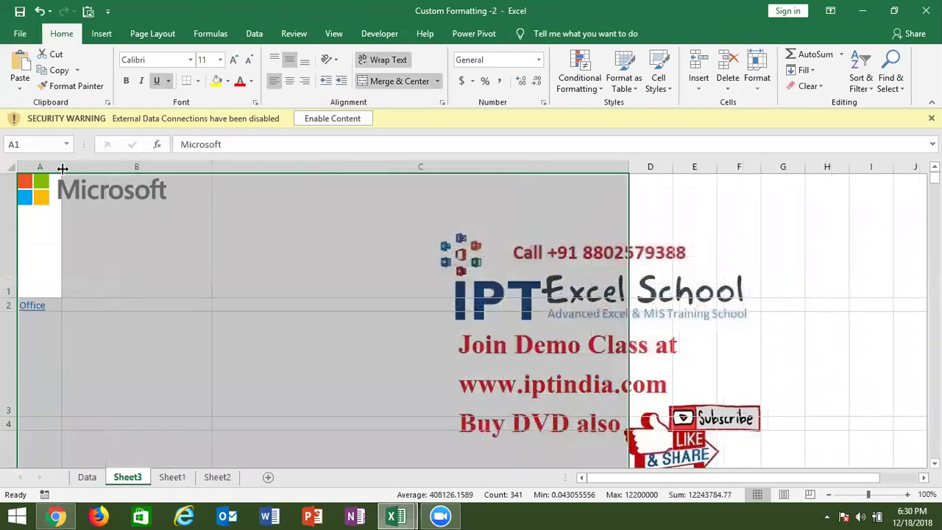
left_click_drag(71, 166, 103, 167)
left_click(397, 62)
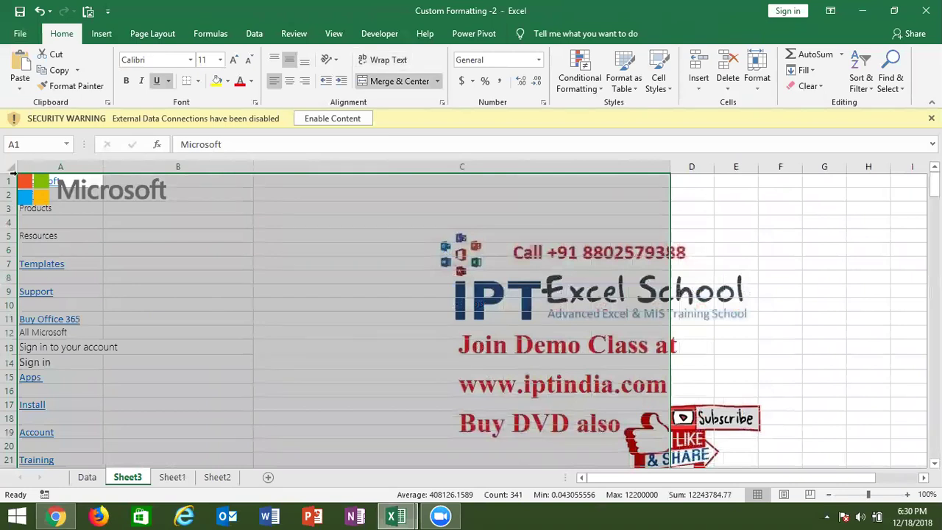
left_click(11, 166)
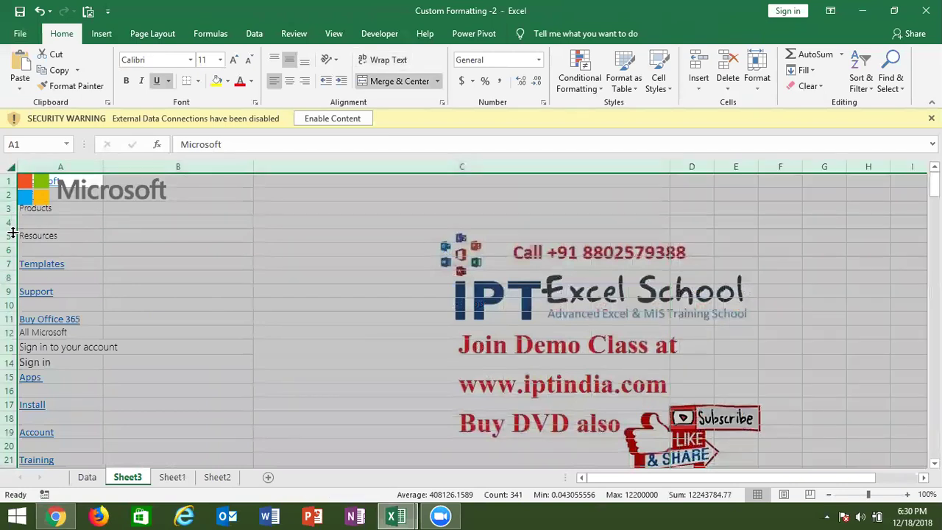